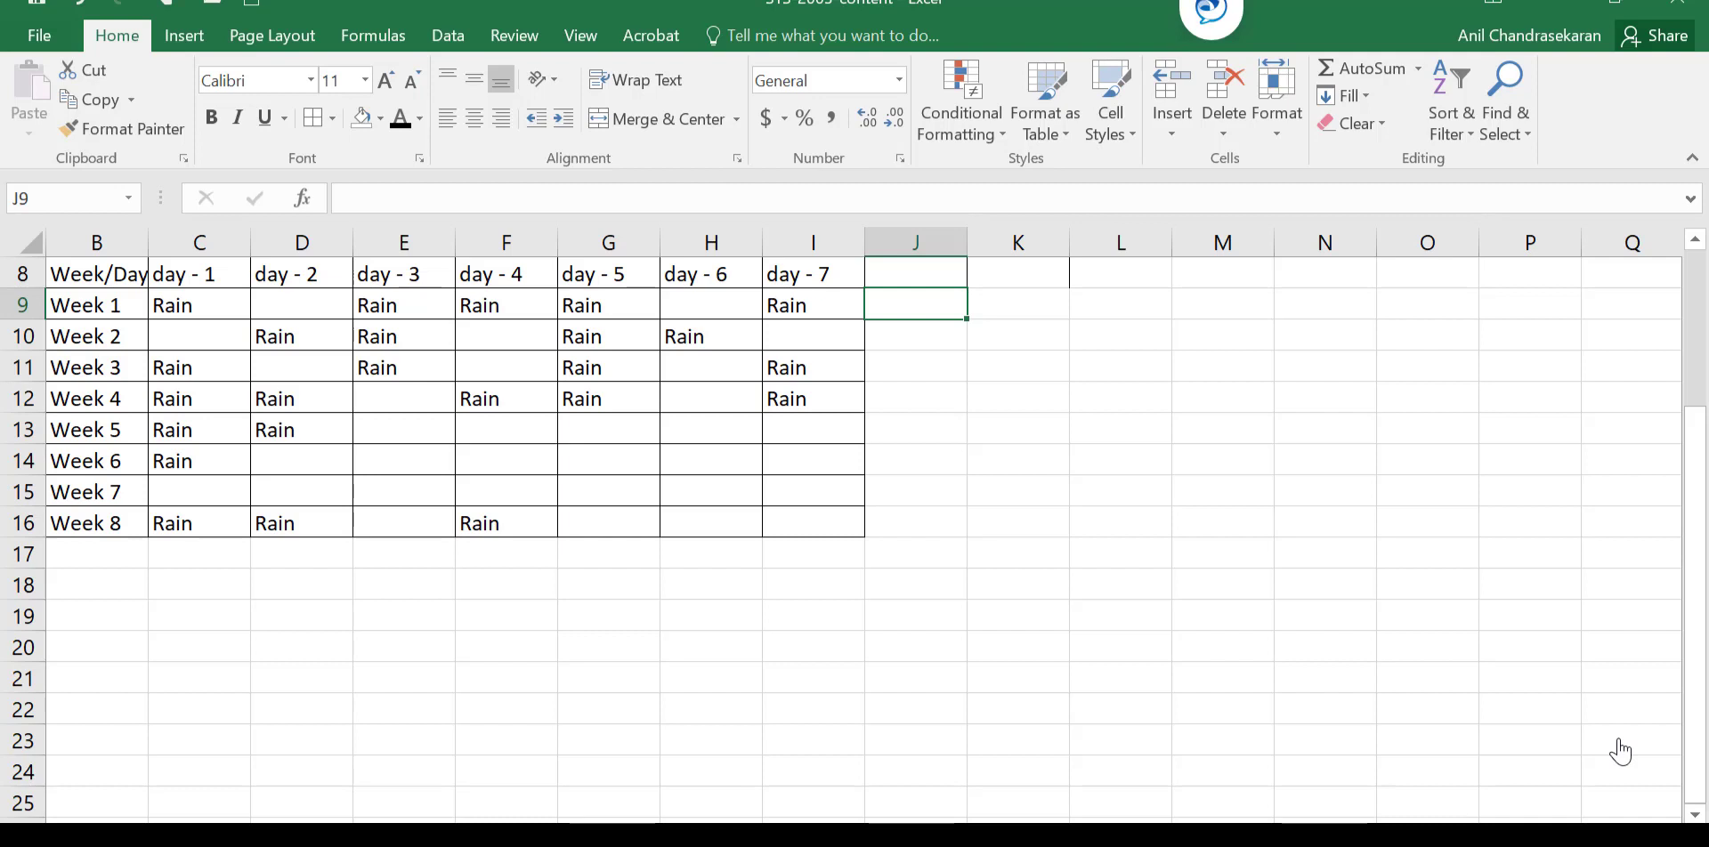
Auto-fit column B to the width of its Week/Day header
click(108, 275)
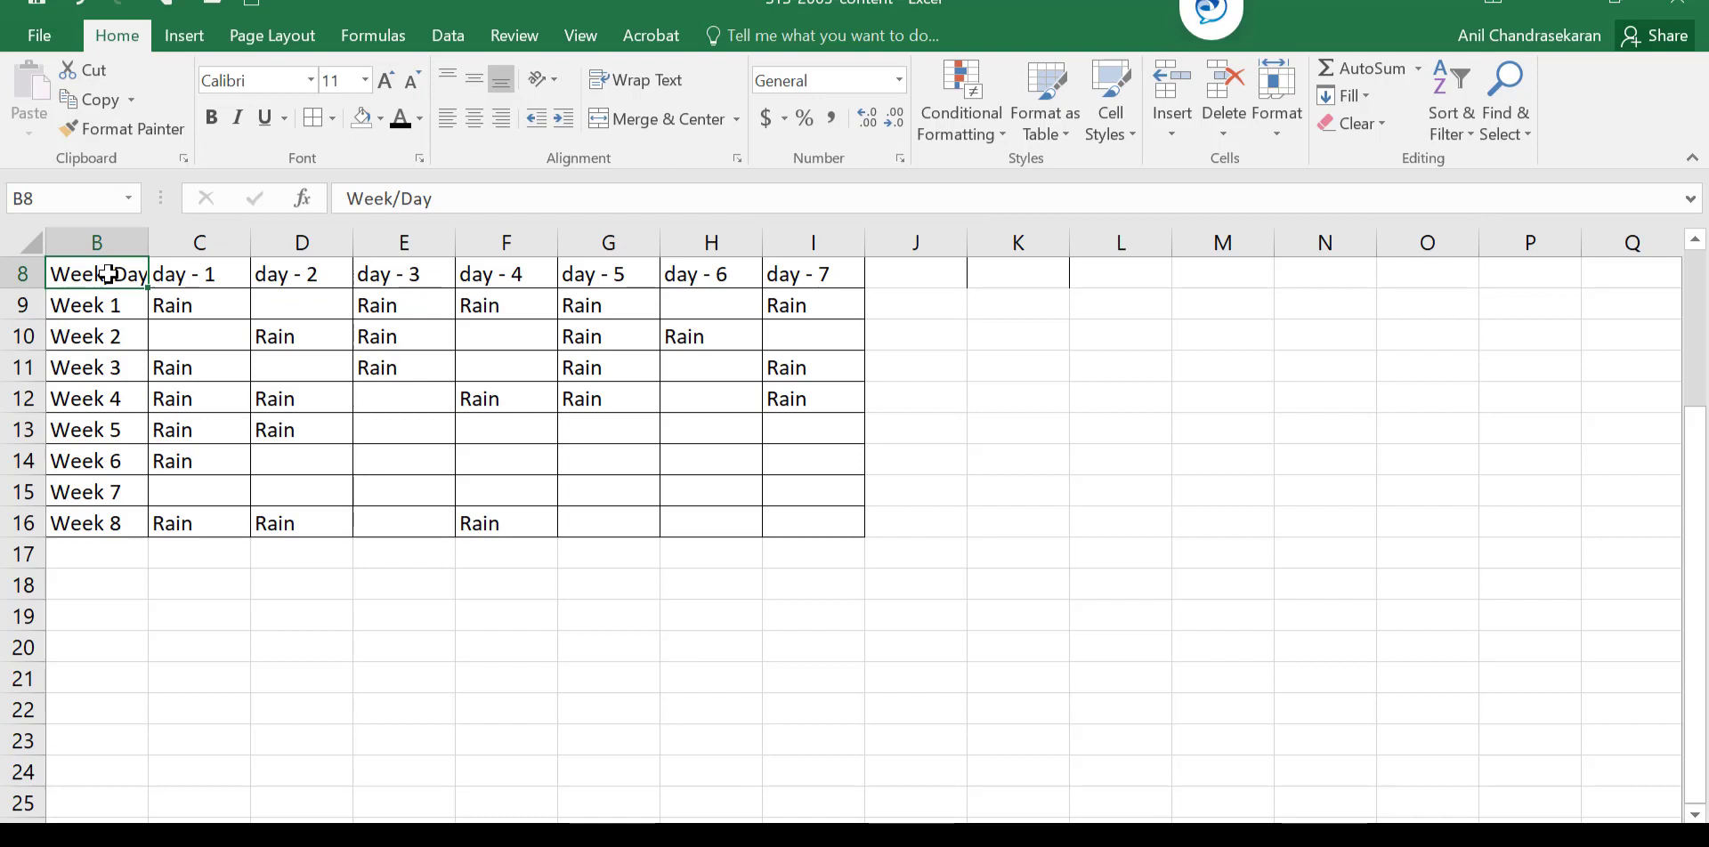
double_click(149, 244)
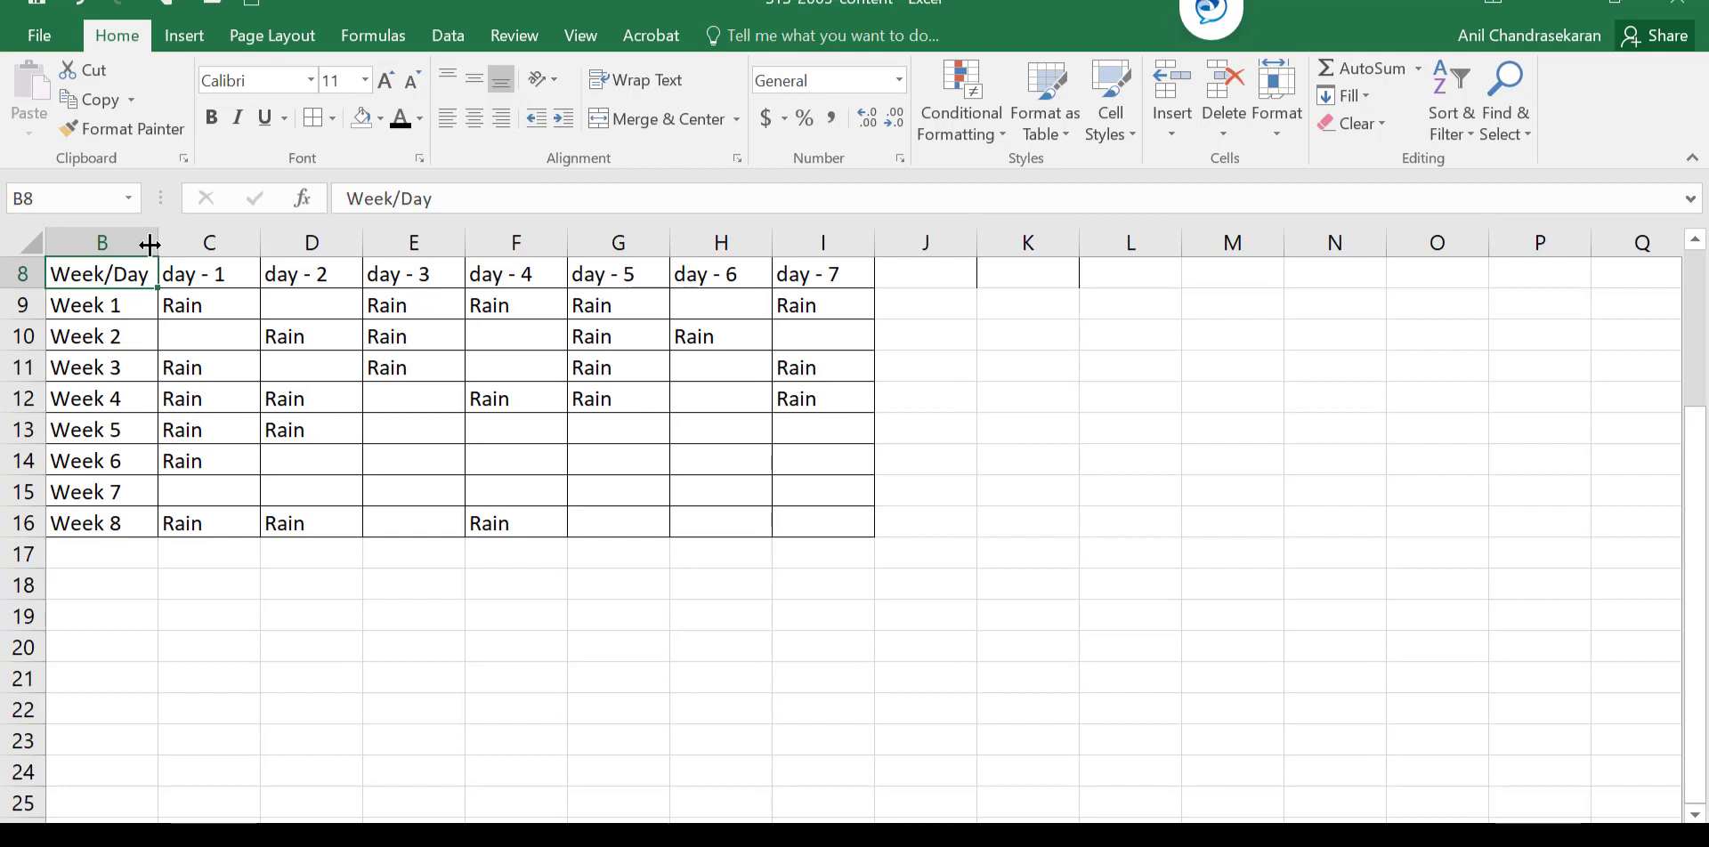
Review the week labels in B9:B16 and the first two day entries of Week 1
key(Down)
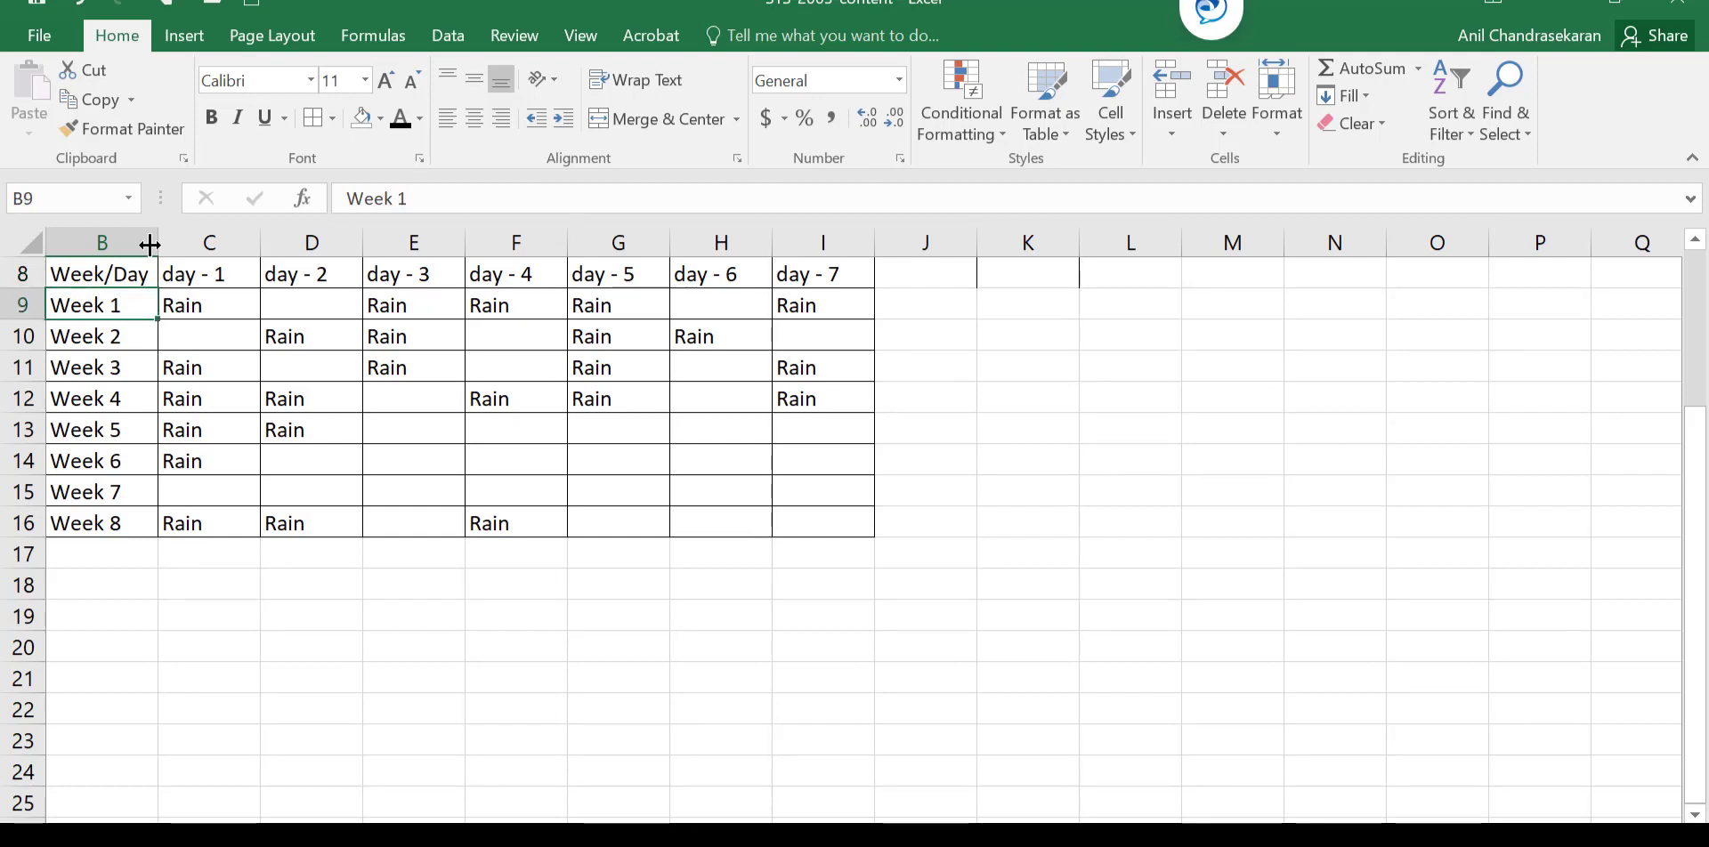
key(shift+Down)
key(shift+Down)
key(shift+Down)
key(shift+Down)
key(shift+Down)
key(shift+Down)
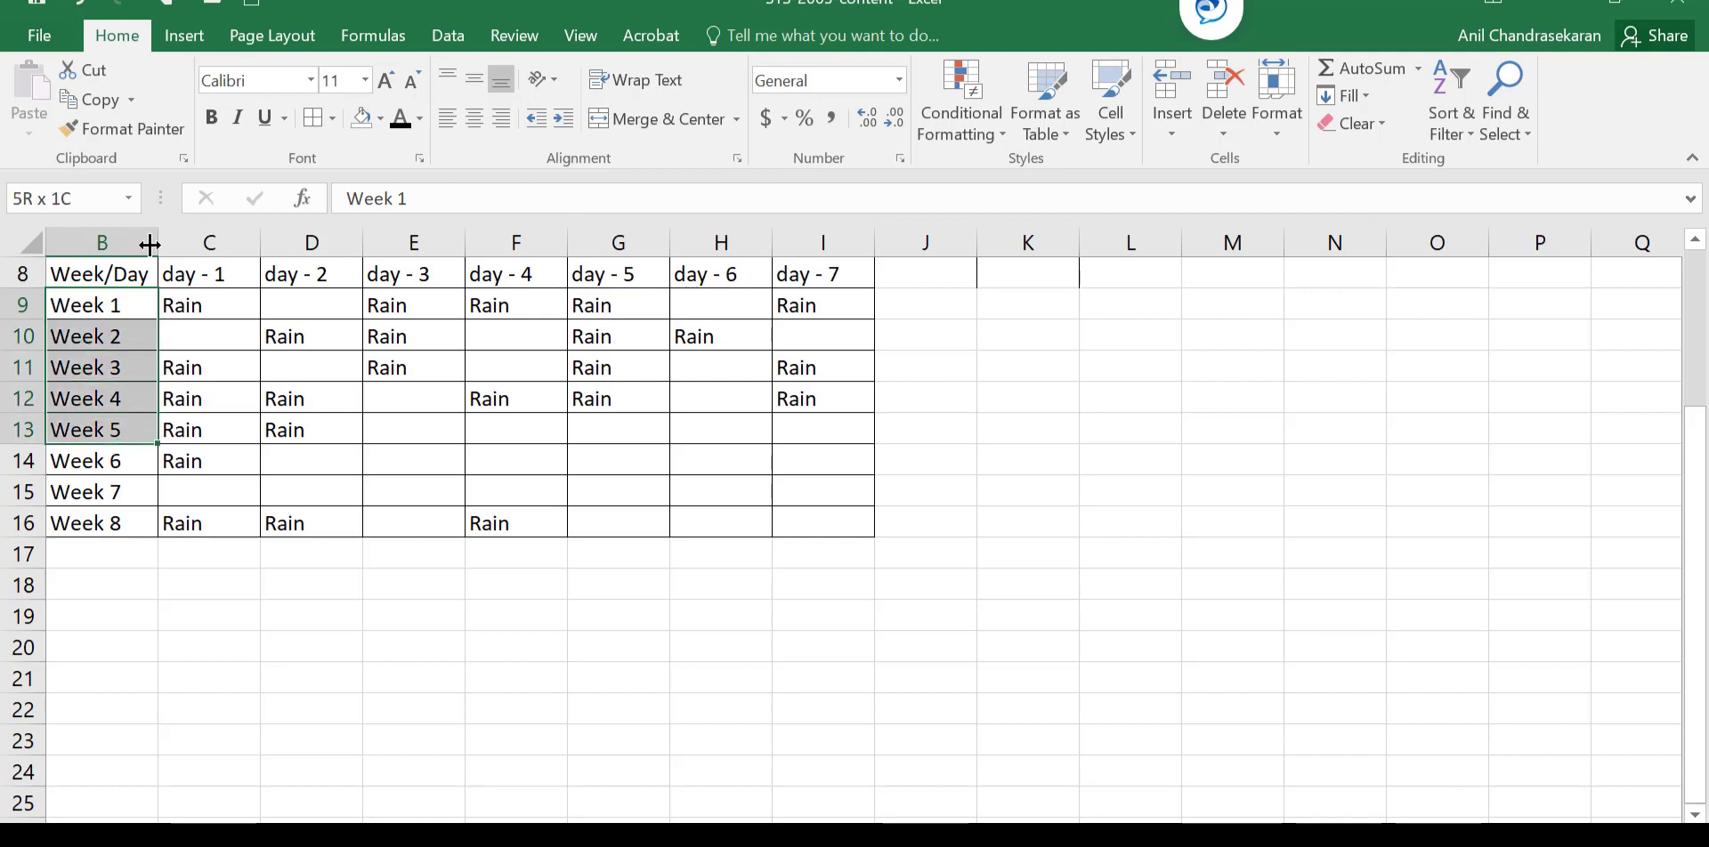
key(shift+Down)
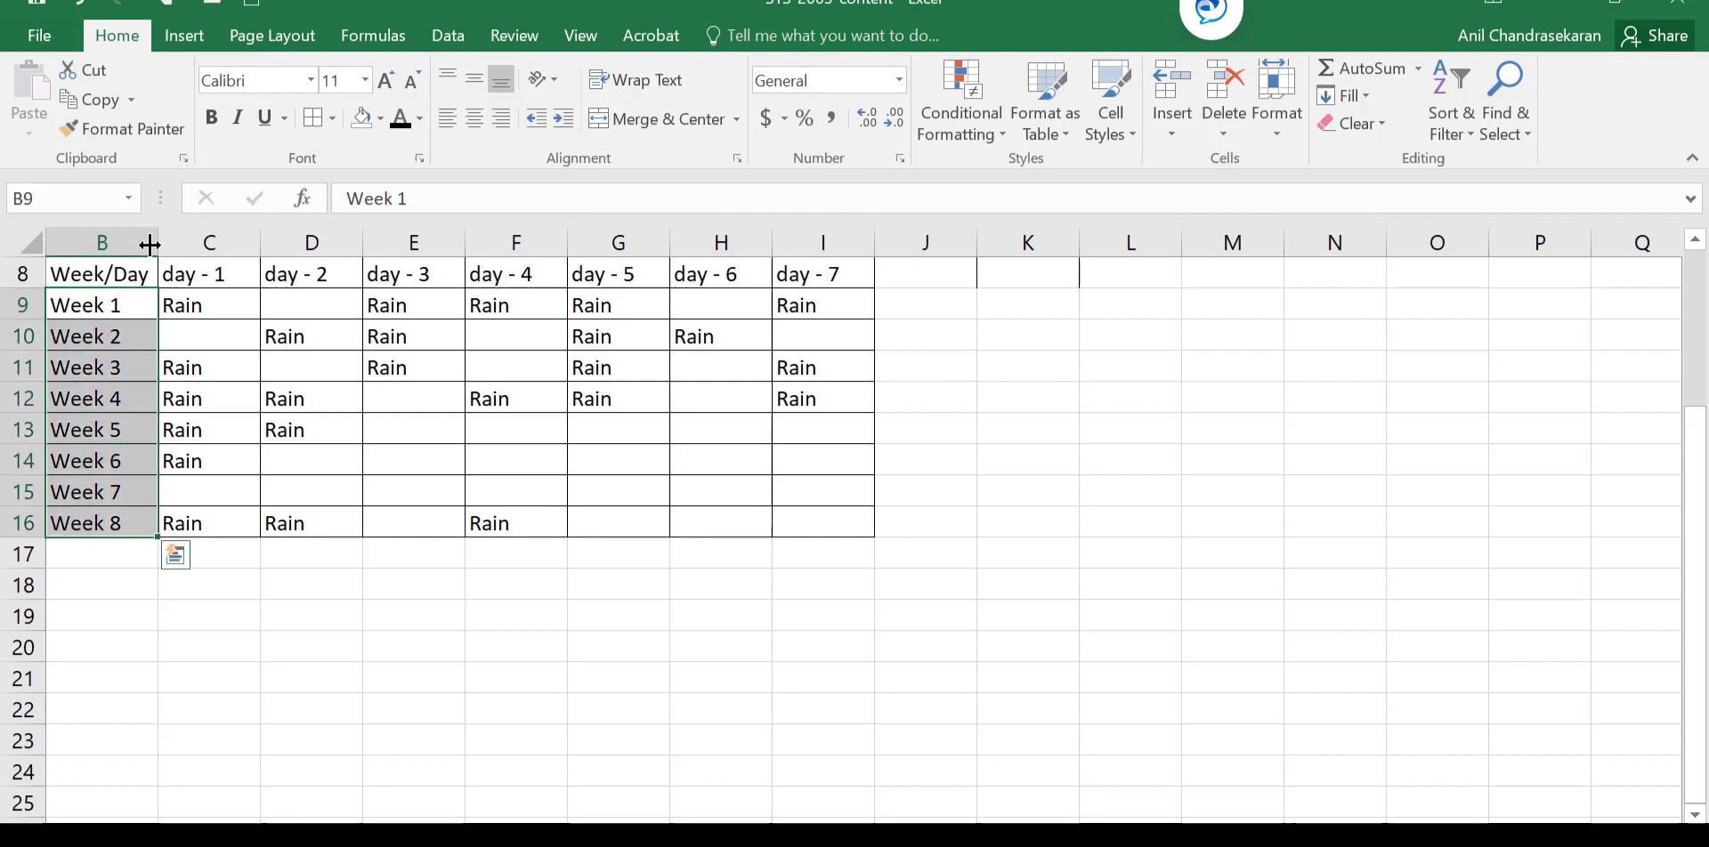
key(Down)
key(Up)
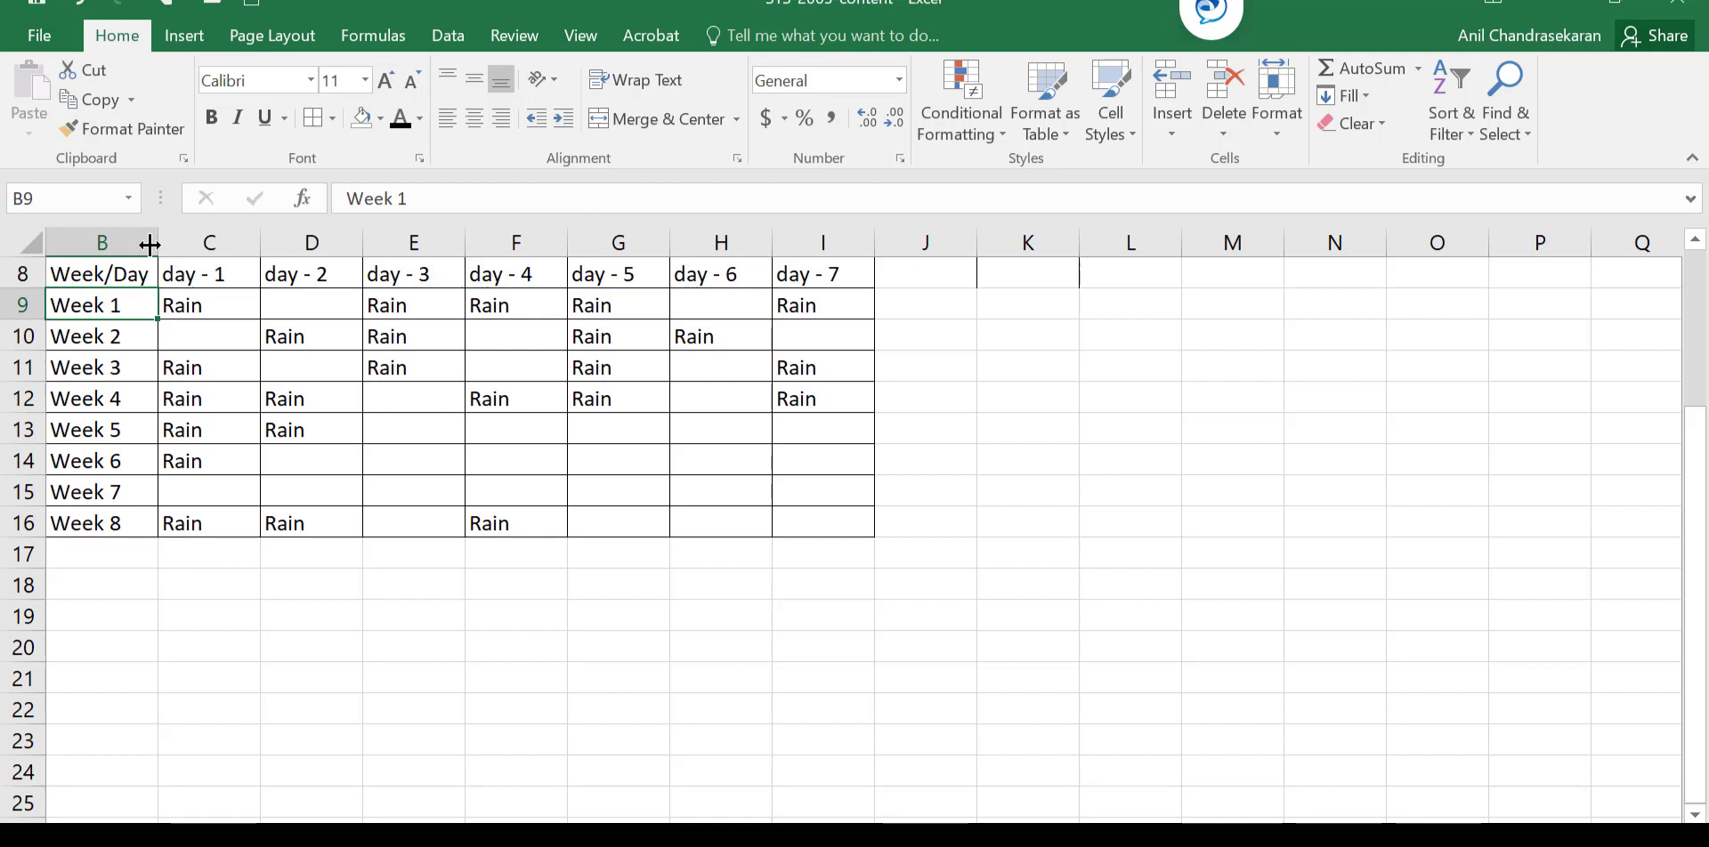
key(Right)
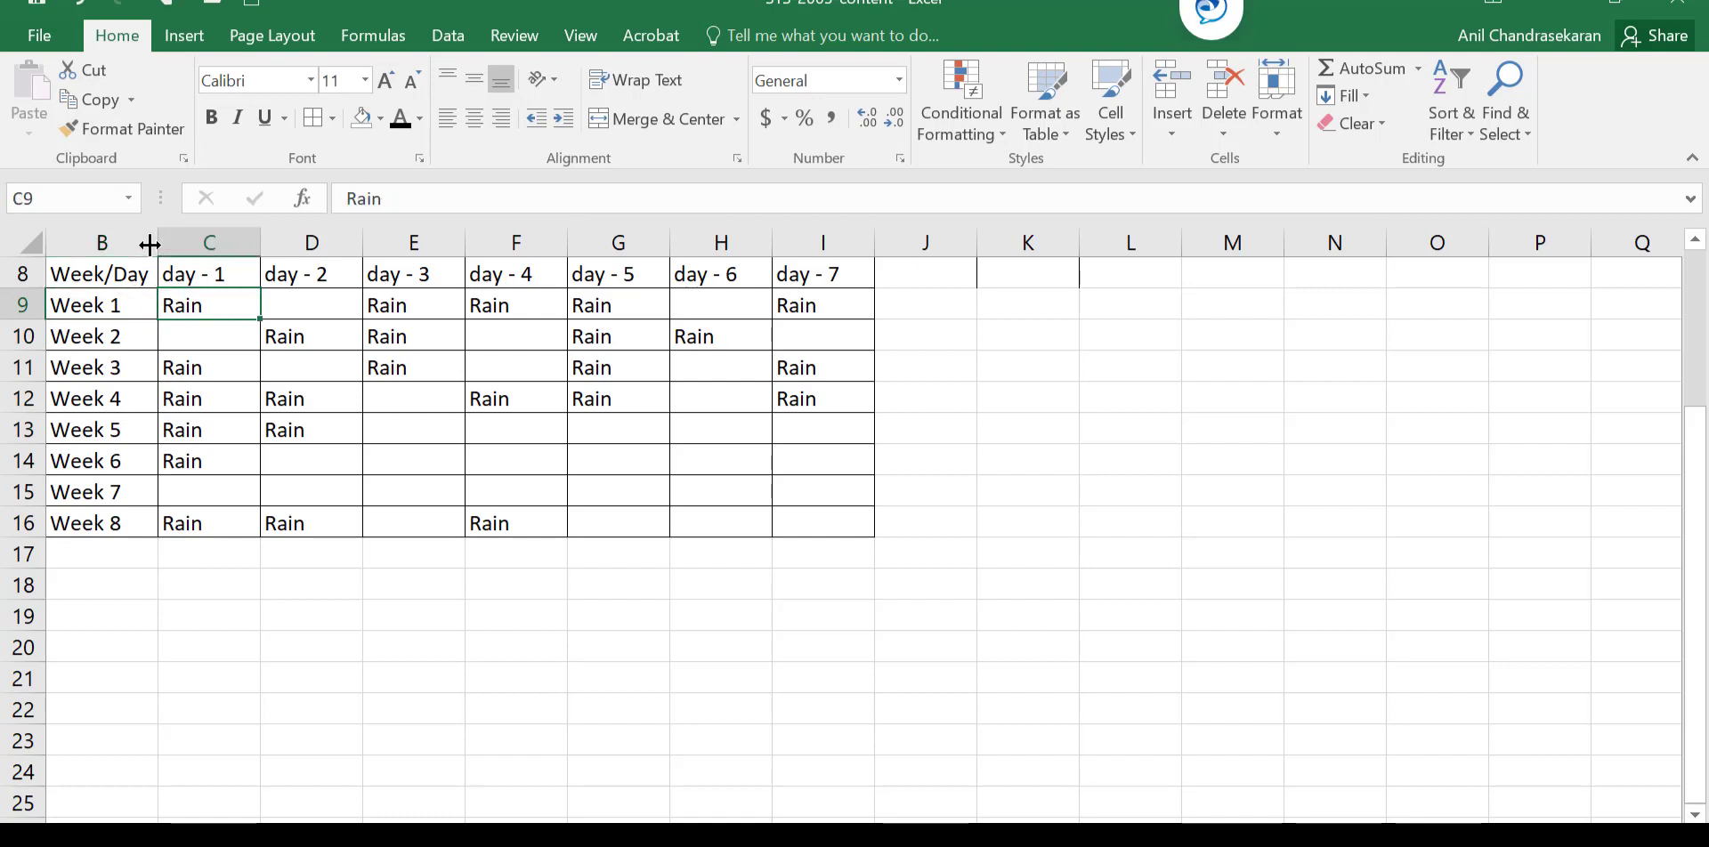
key(Right)
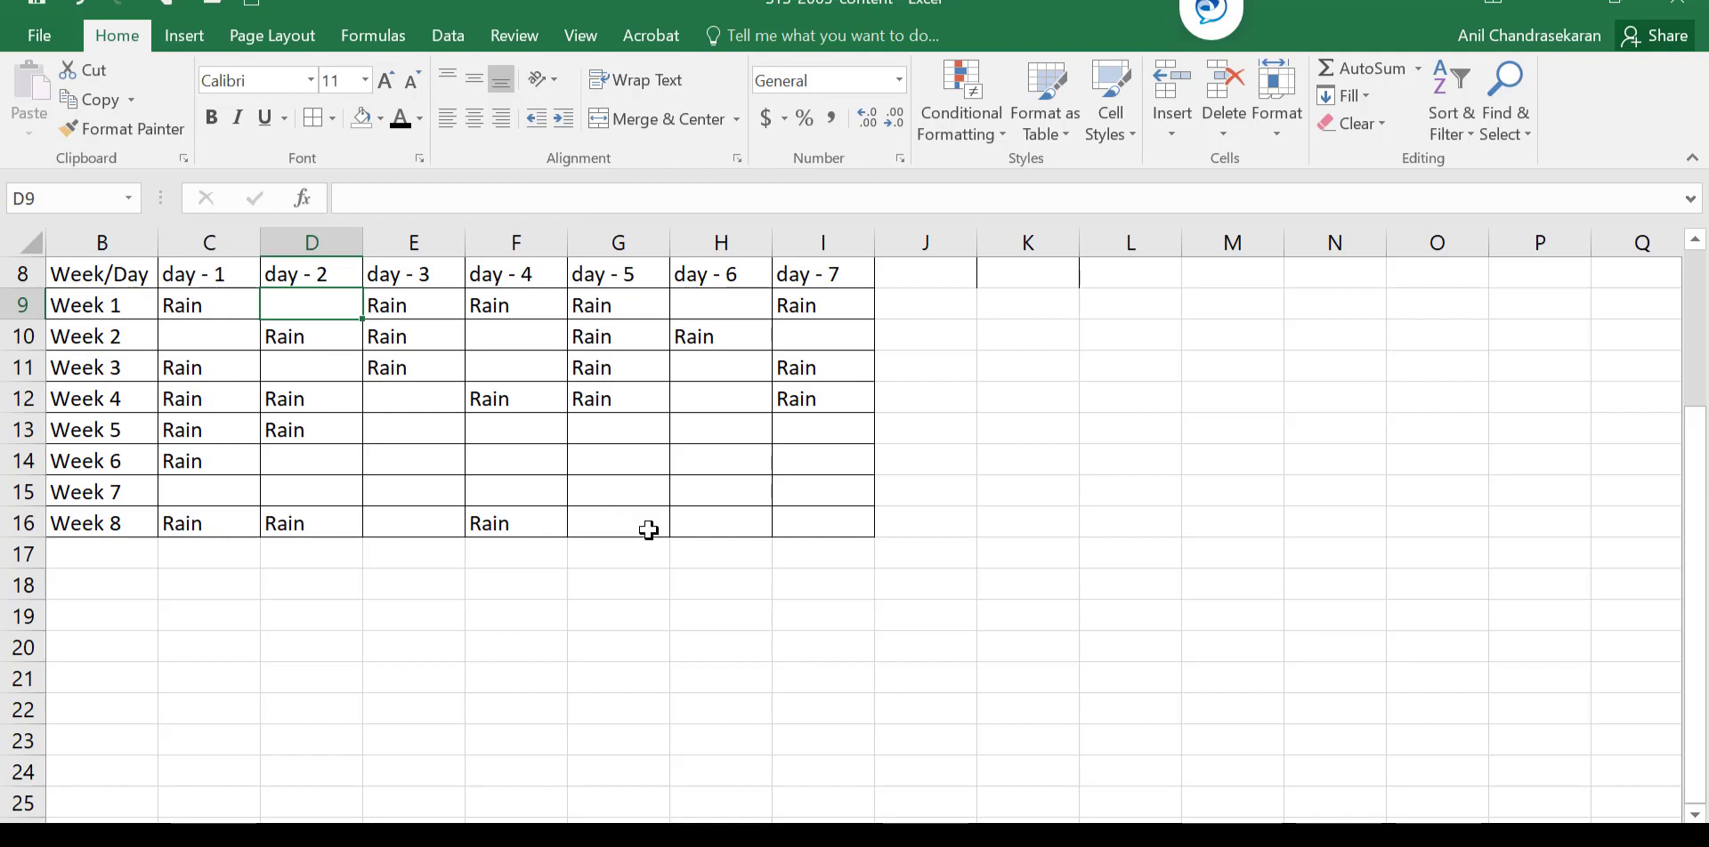
Examine the daily rain entries across the Week 5 and Week 3 rows and the day - 1 cells of Weeks 7 and 6
click(122, 436)
key(Right)
key(Right)
key(Right)
key(Right)
key(Right)
key(Right)
key(Right)
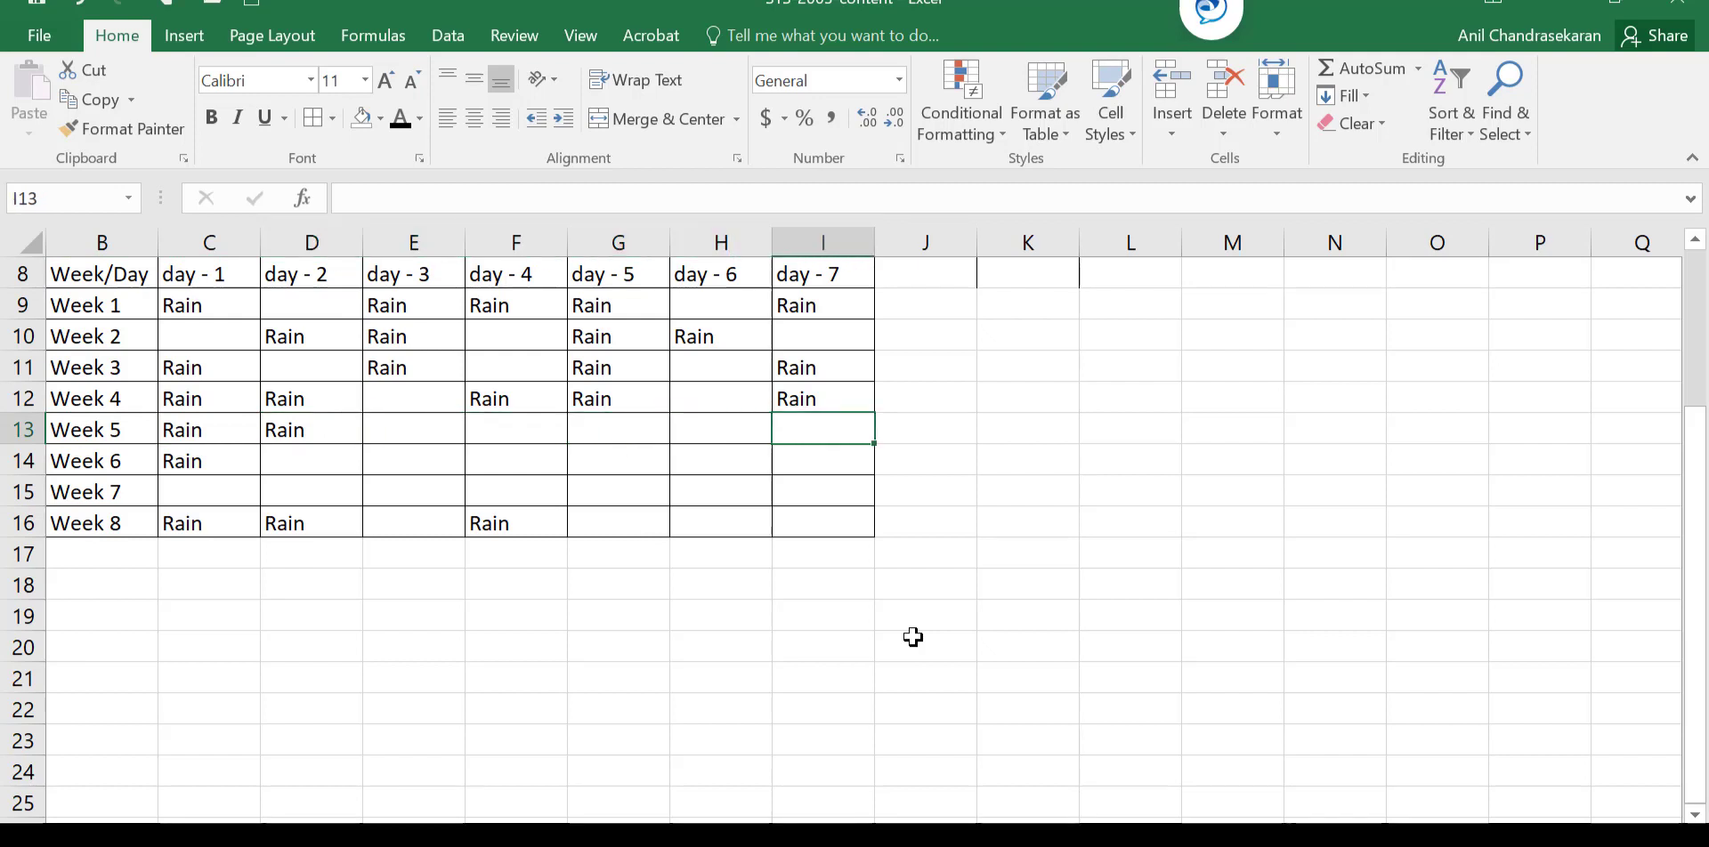
click(104, 357)
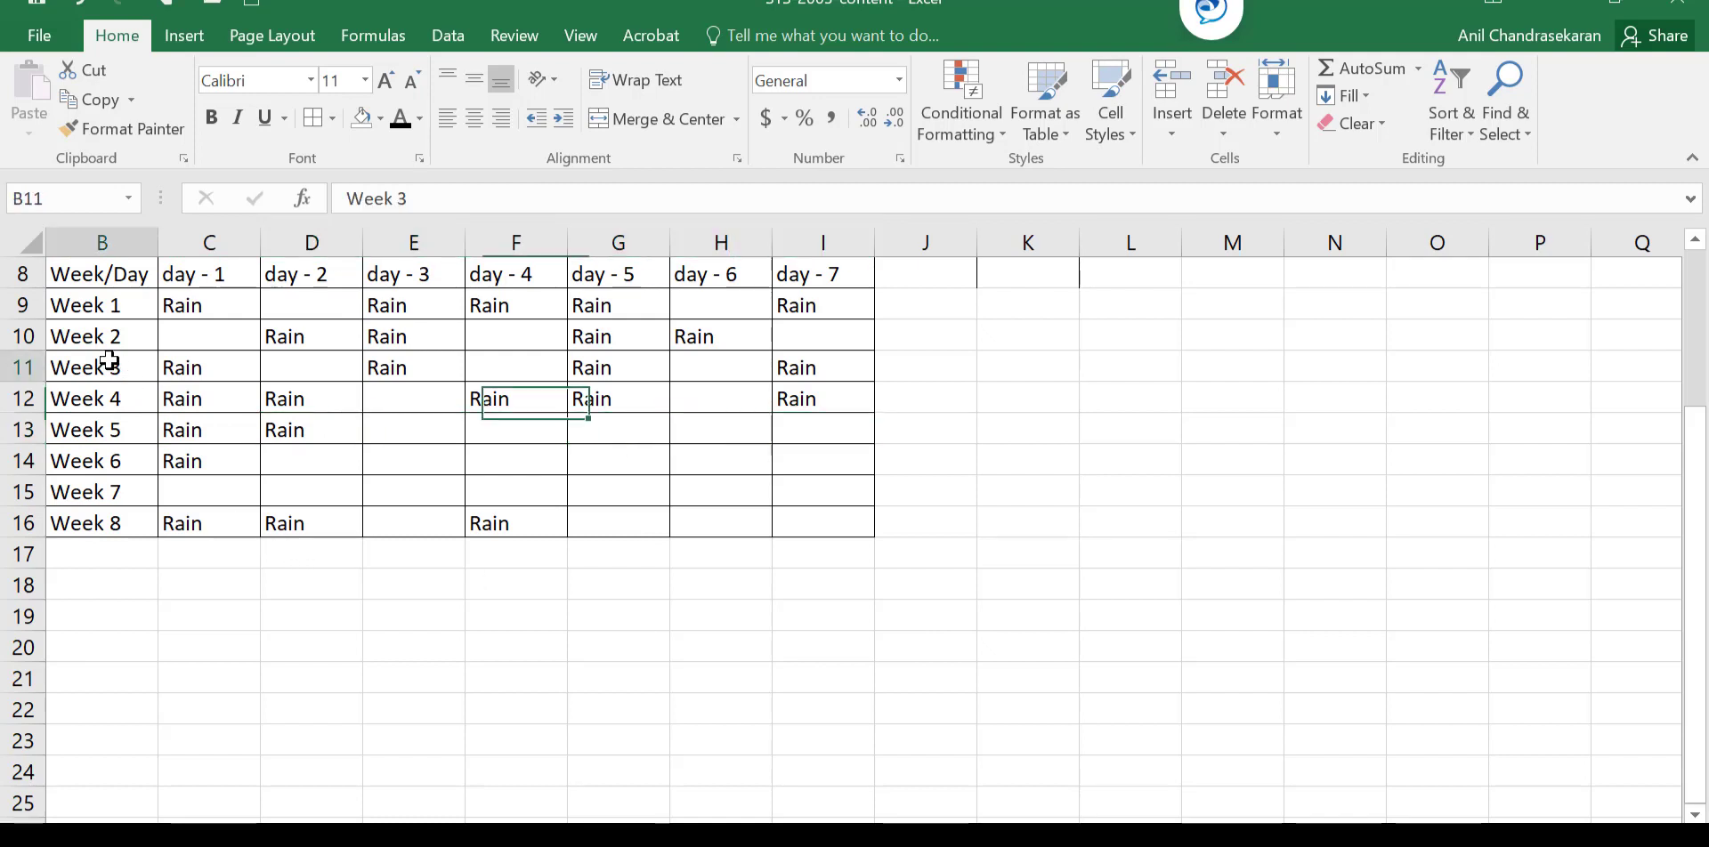
key(Right)
key(Right)
key(Right)
key(Right)
key(Right)
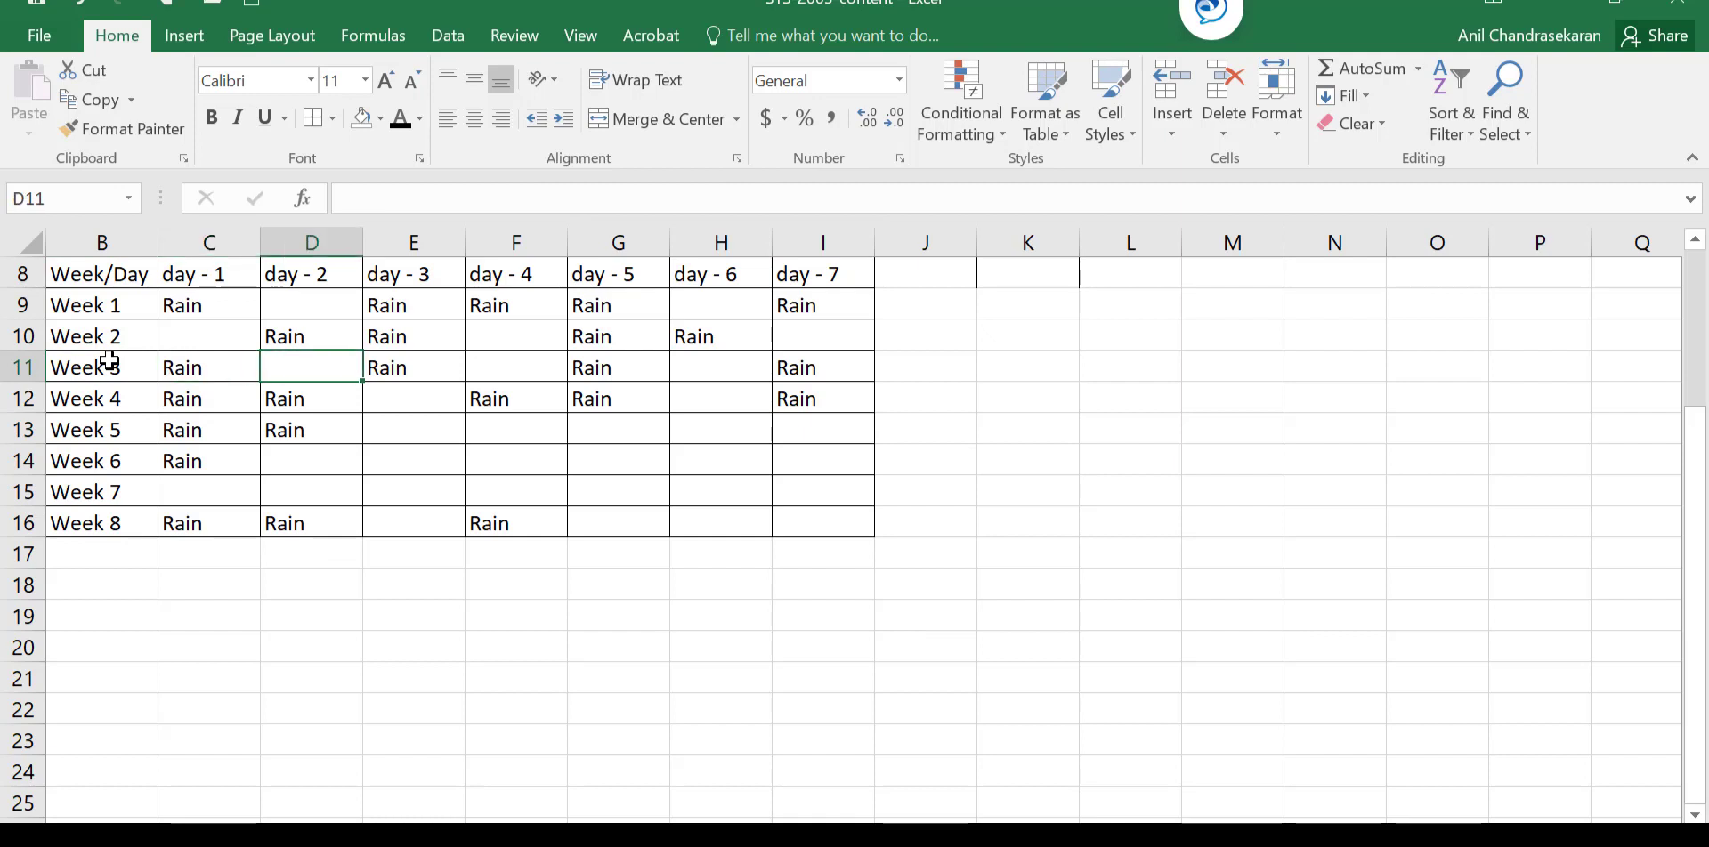
key(Right)
key(Right)
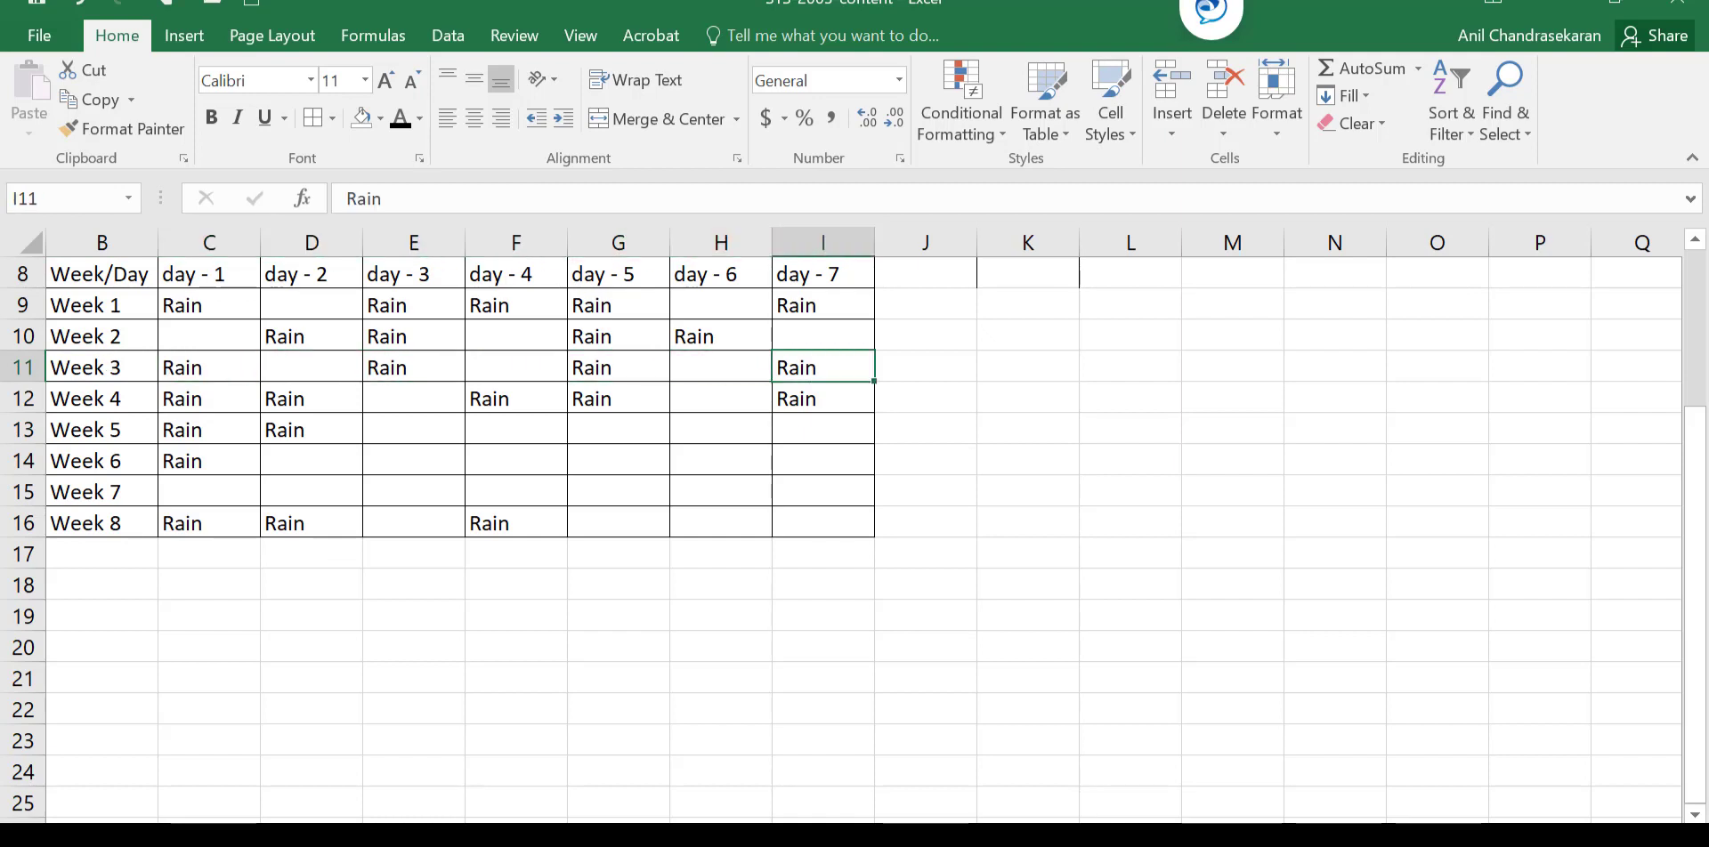
click(174, 490)
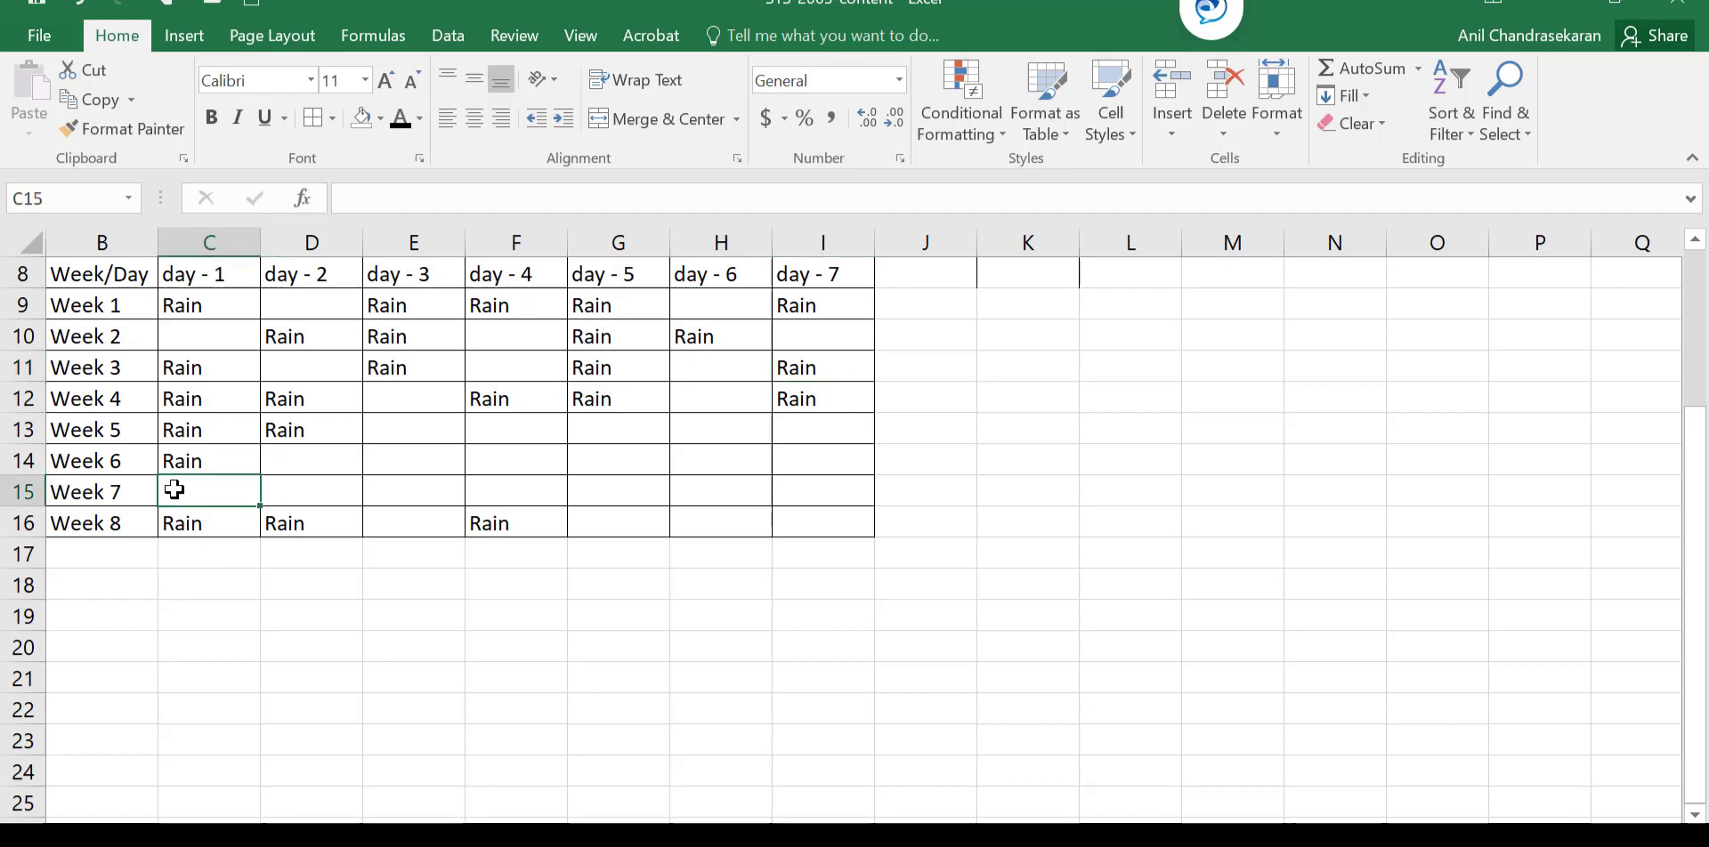
key(Up)
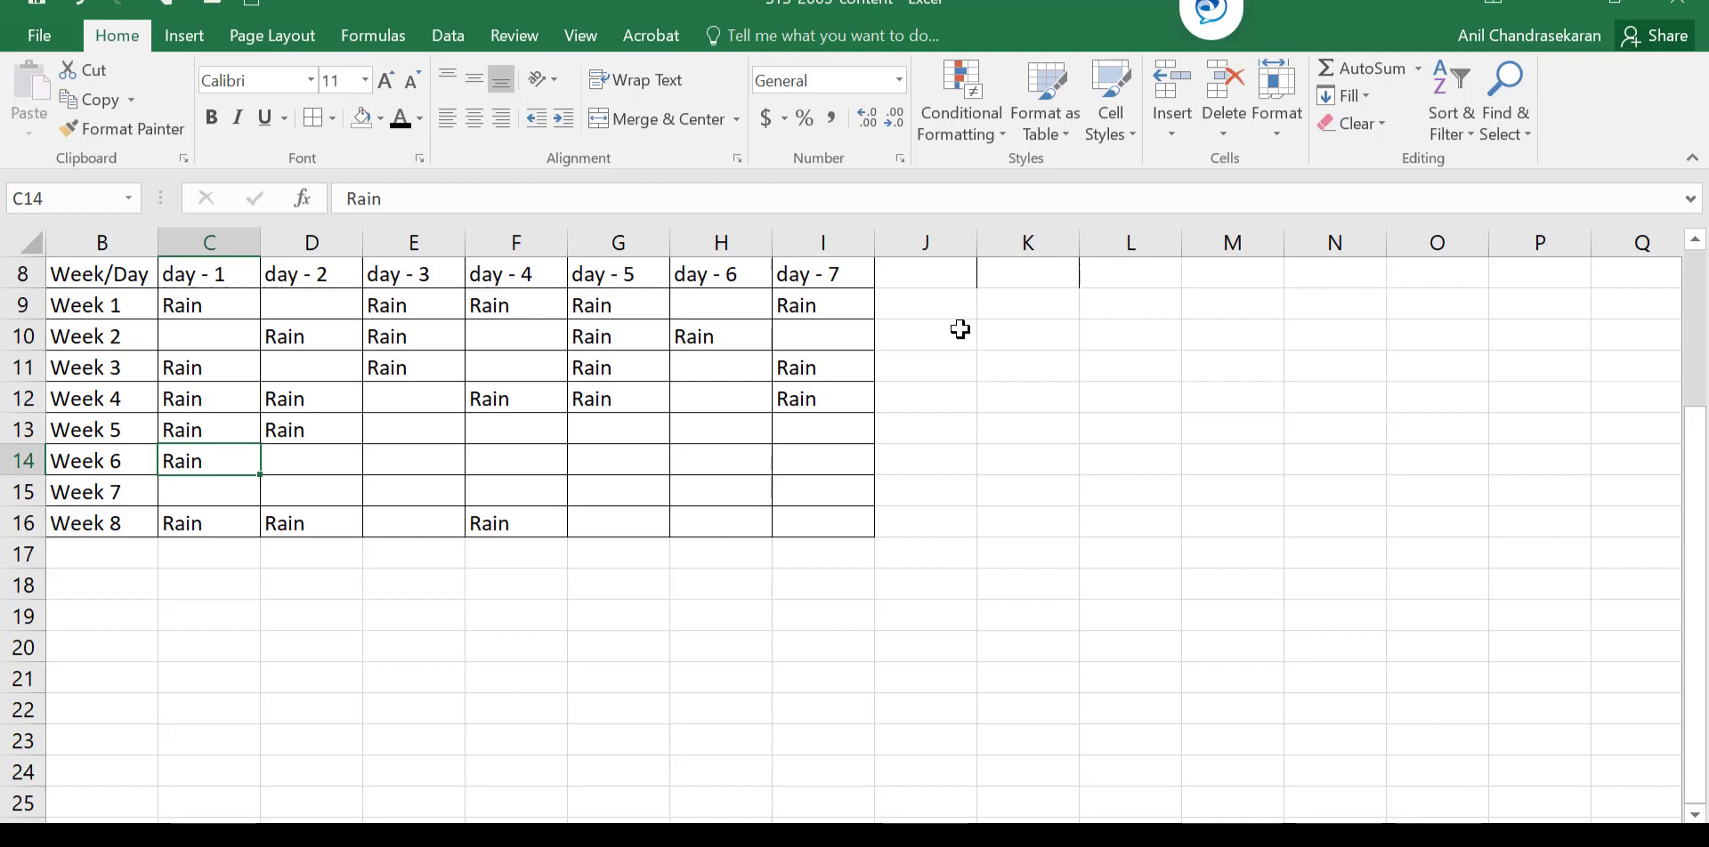
Enter a COUNTBLANK formula over C9:I9 in J9 and check it against the empty day cells of Week 1
click(940, 279)
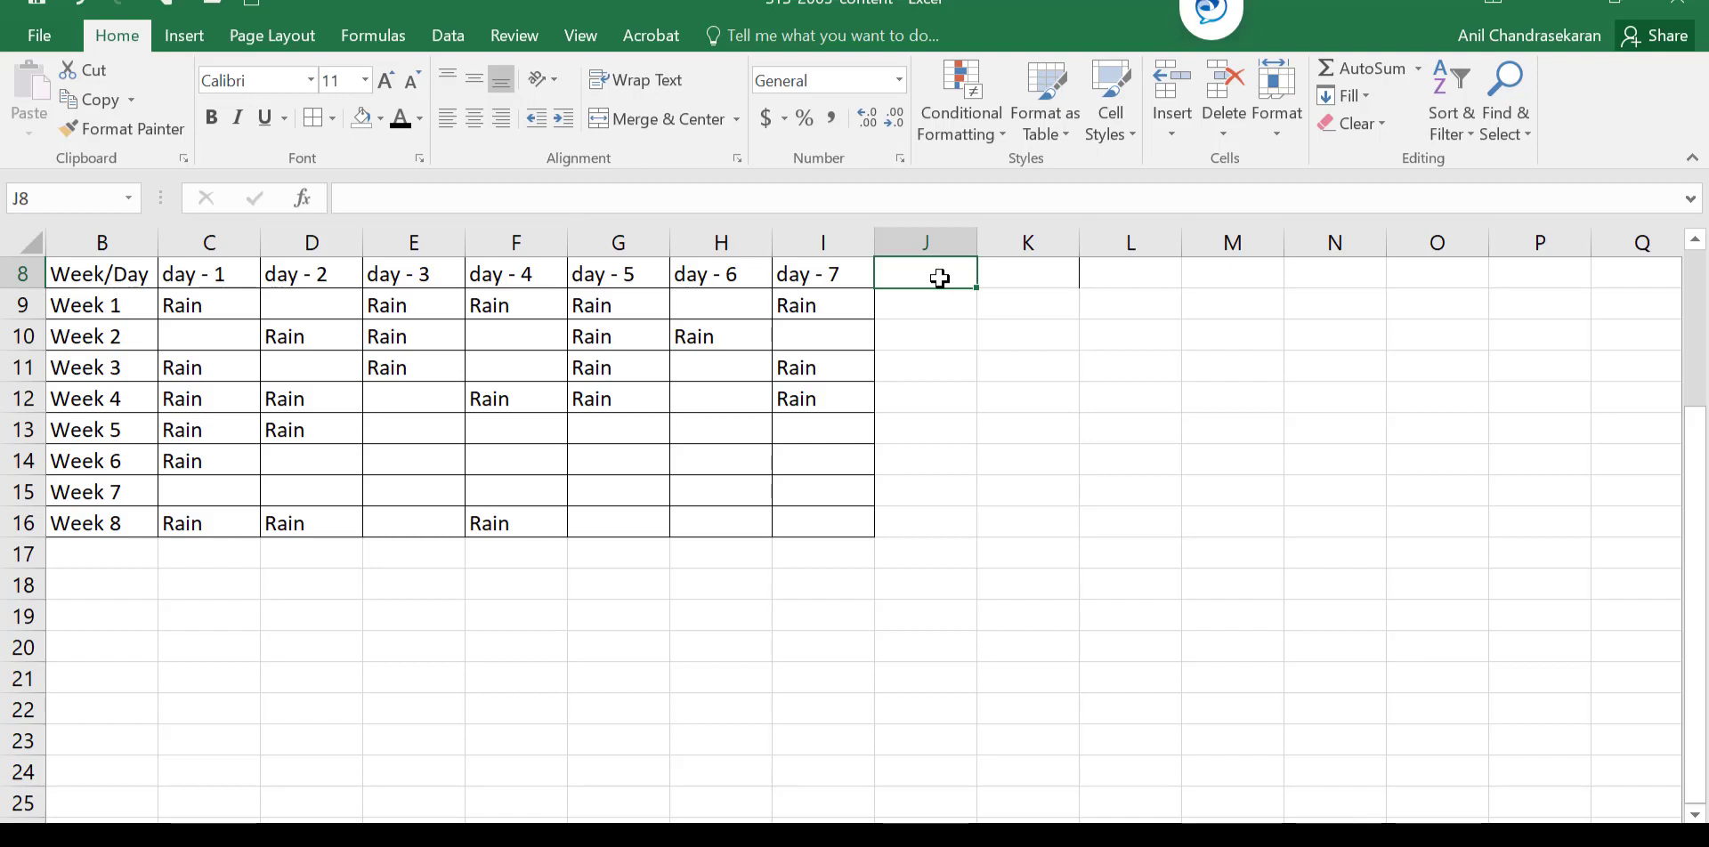
key(Return)
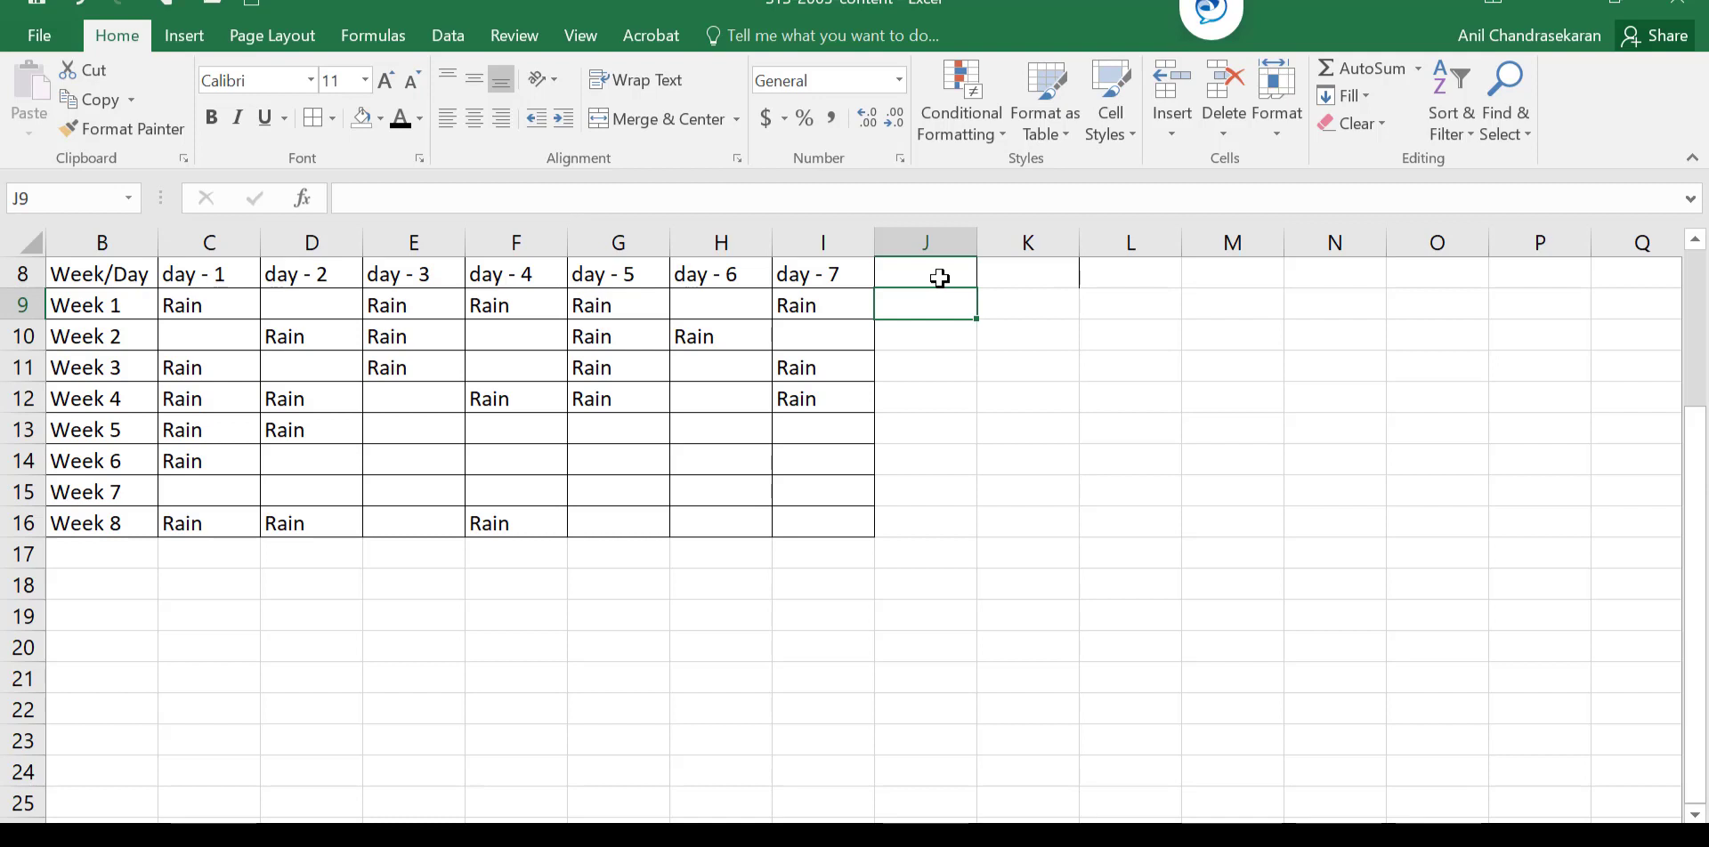
text(=)
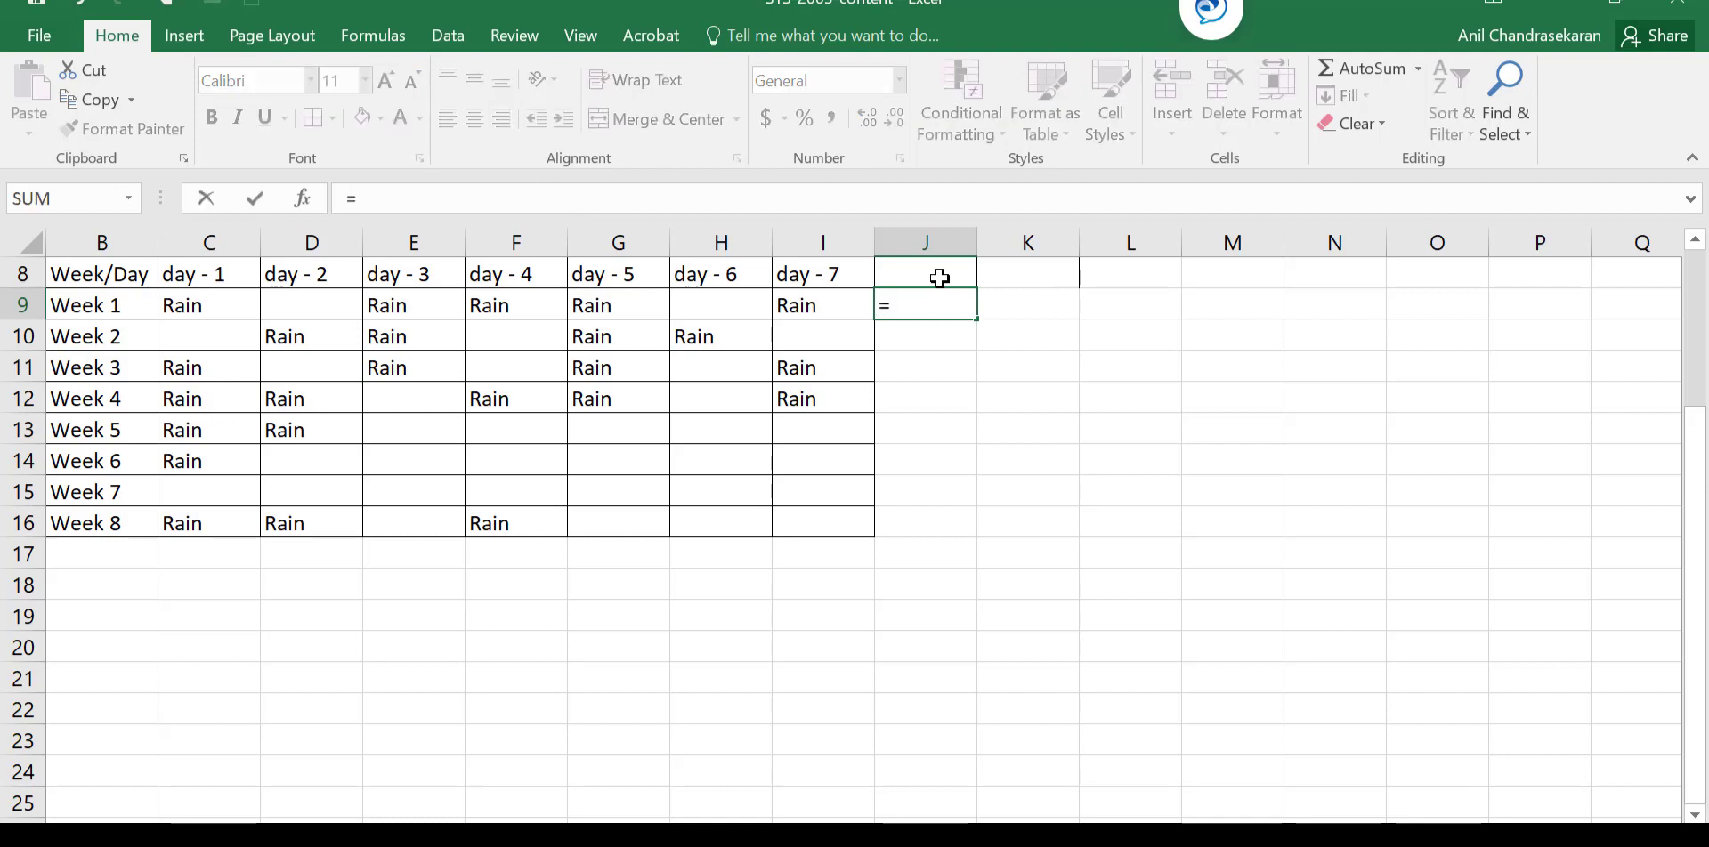
text(count)
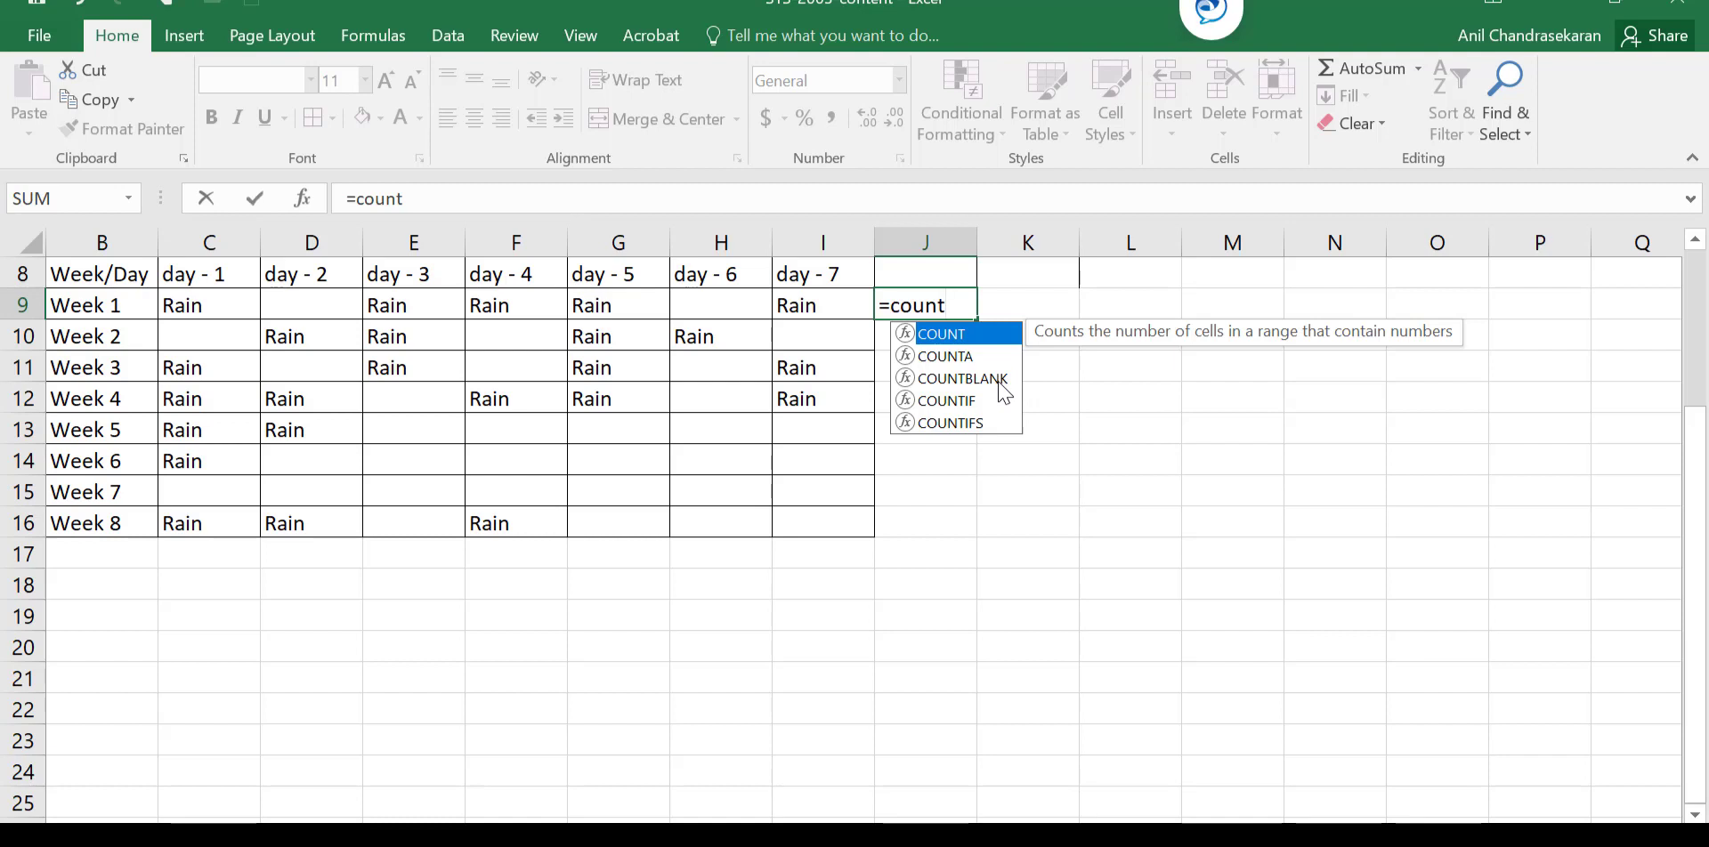
double_click(1003, 392)
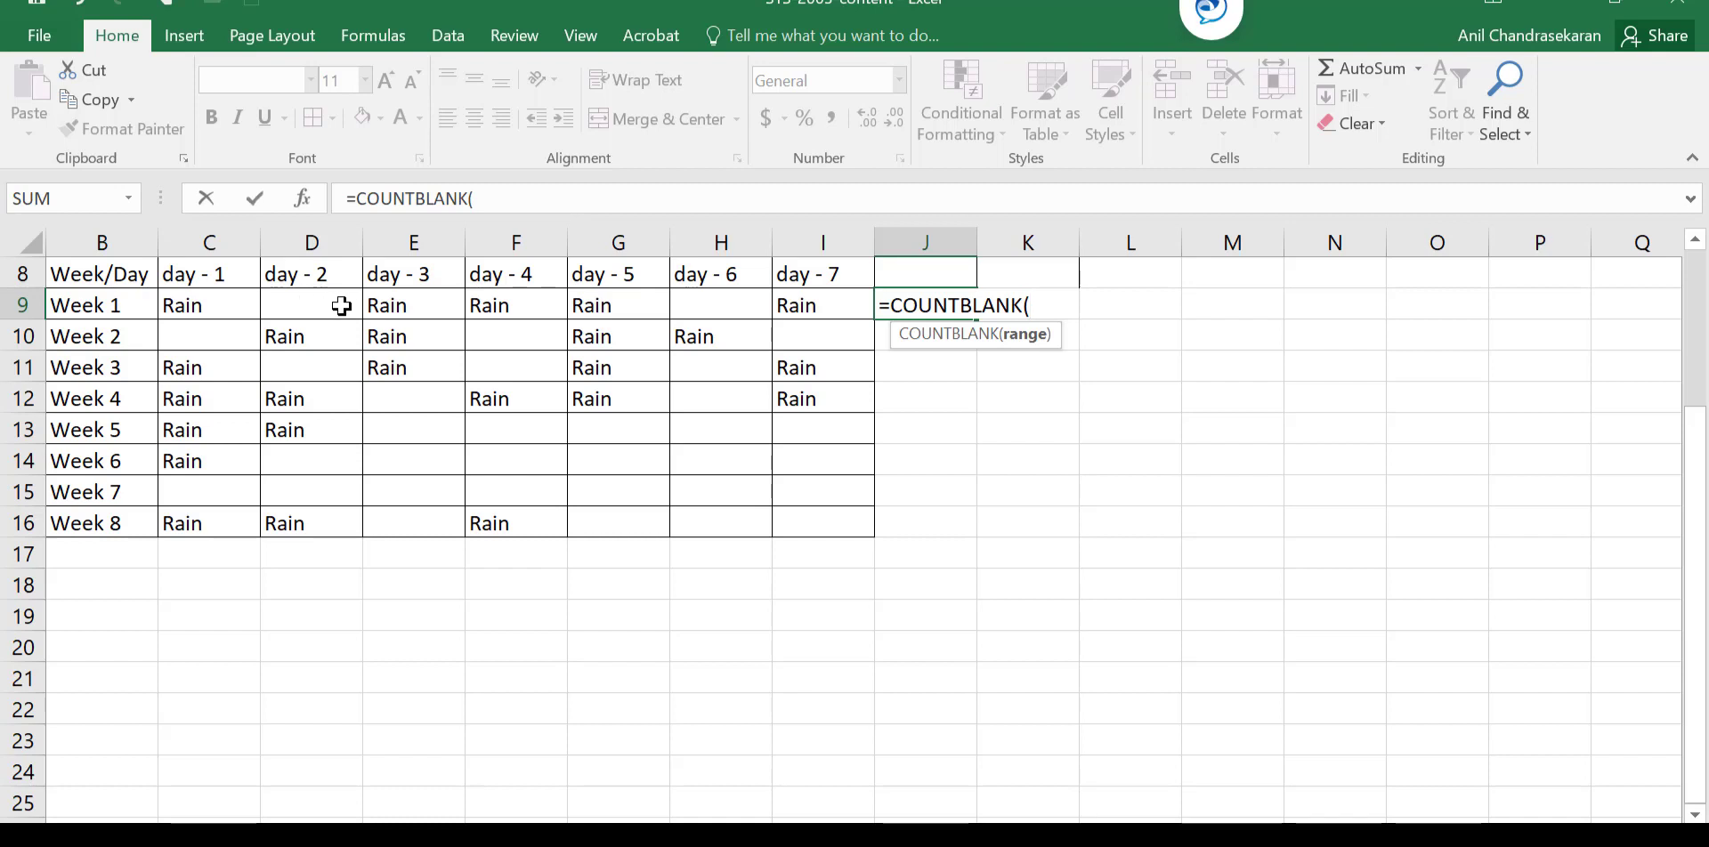
drag(183, 309, 830, 306)
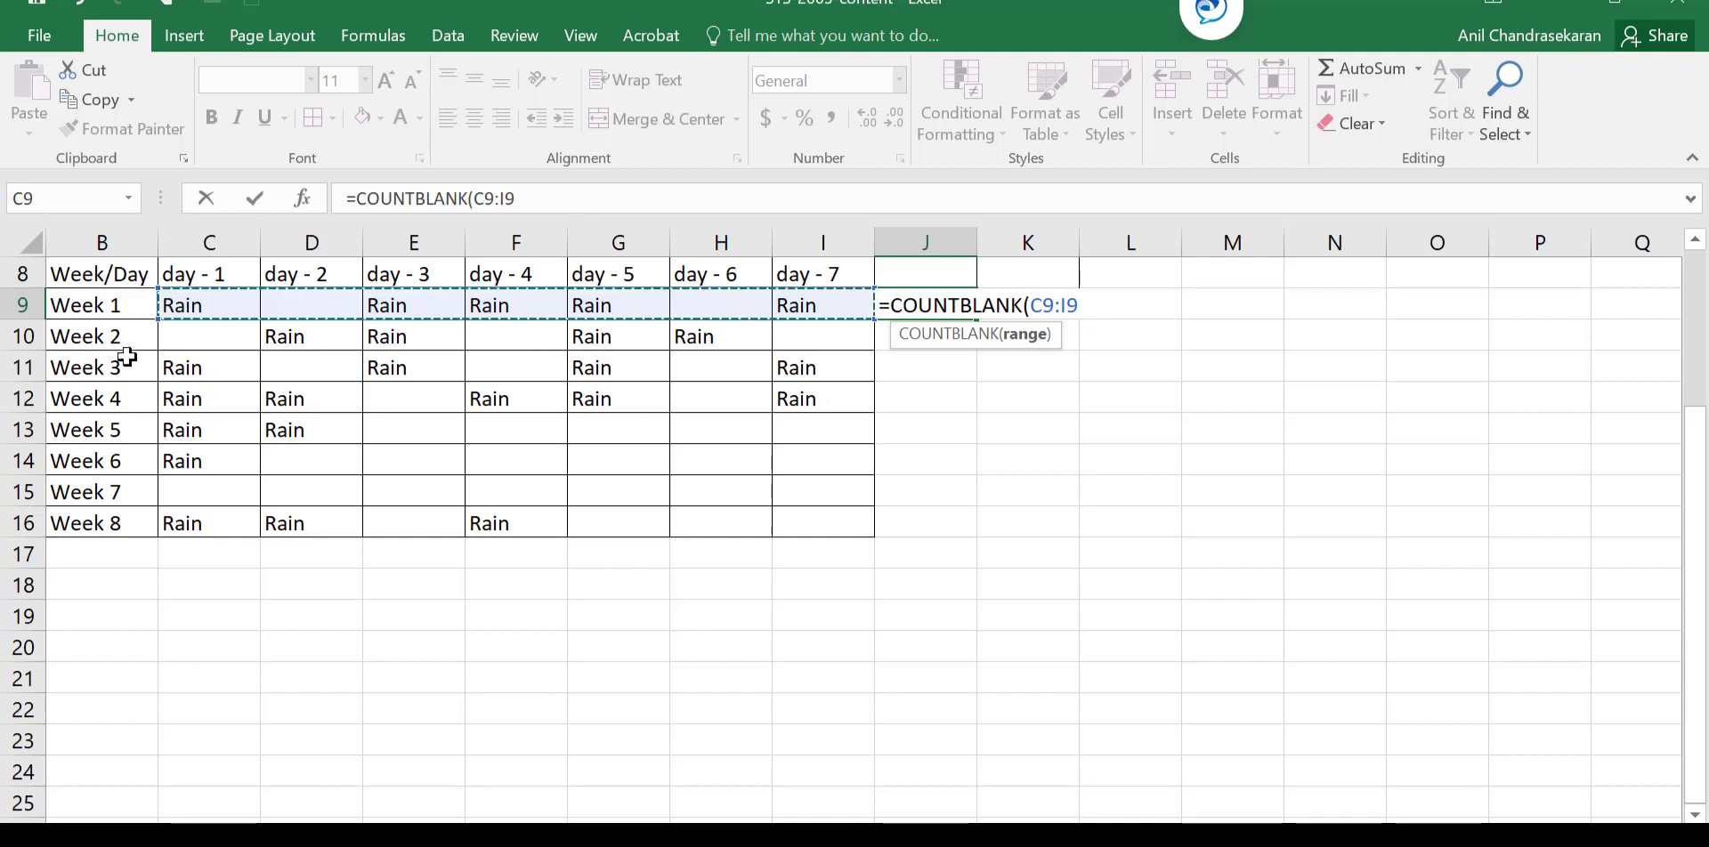
click(912, 305)
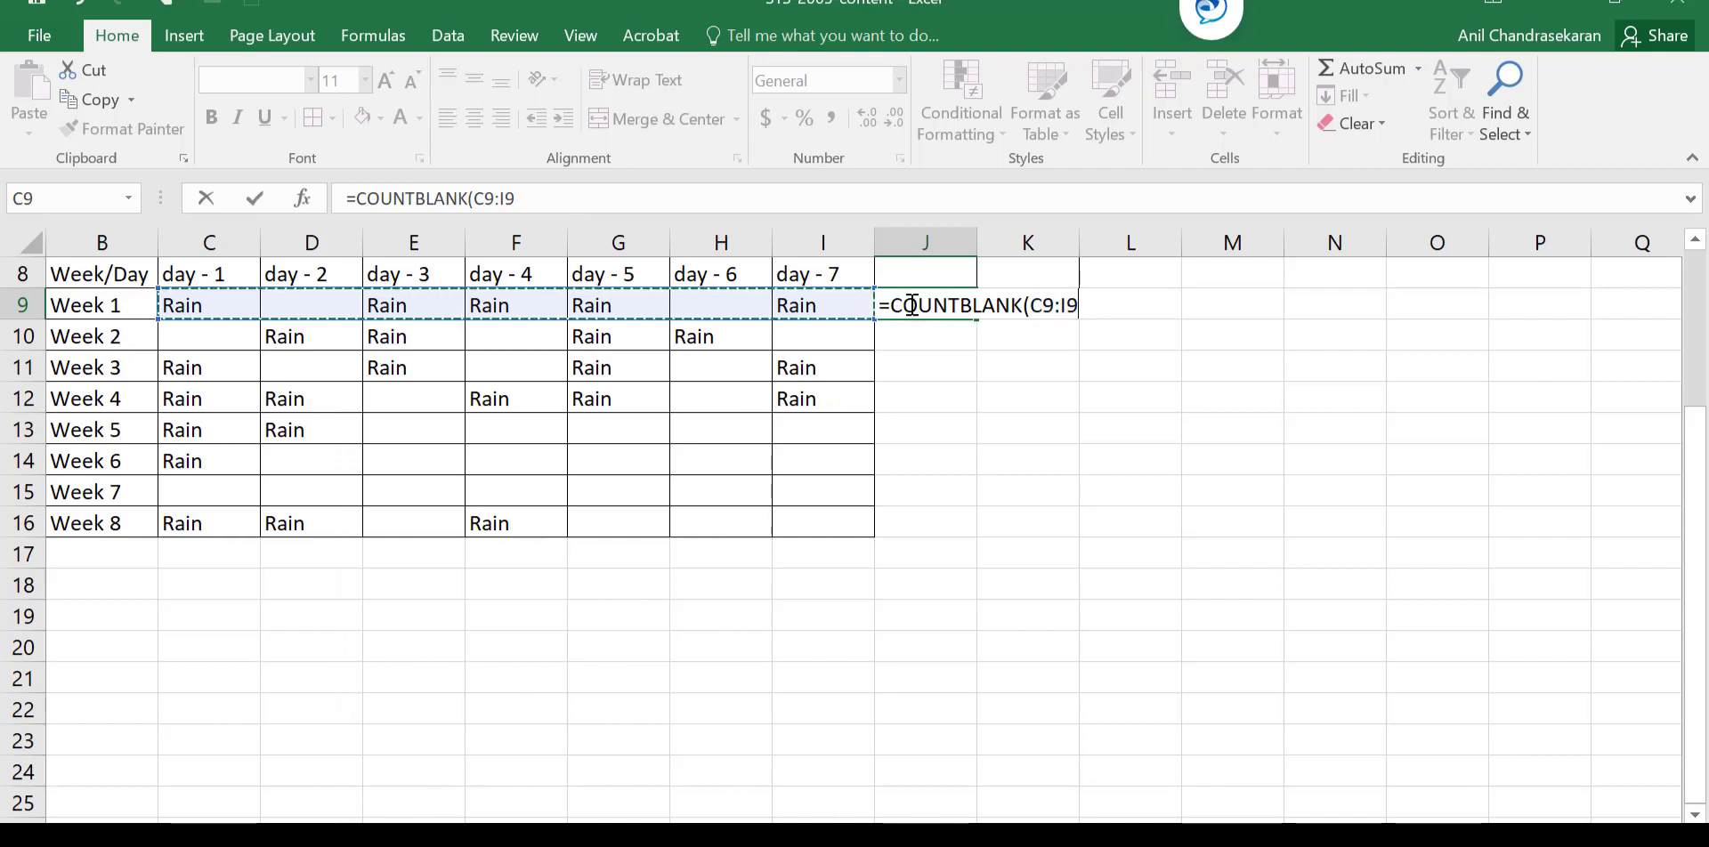
key(Return)
click(913, 305)
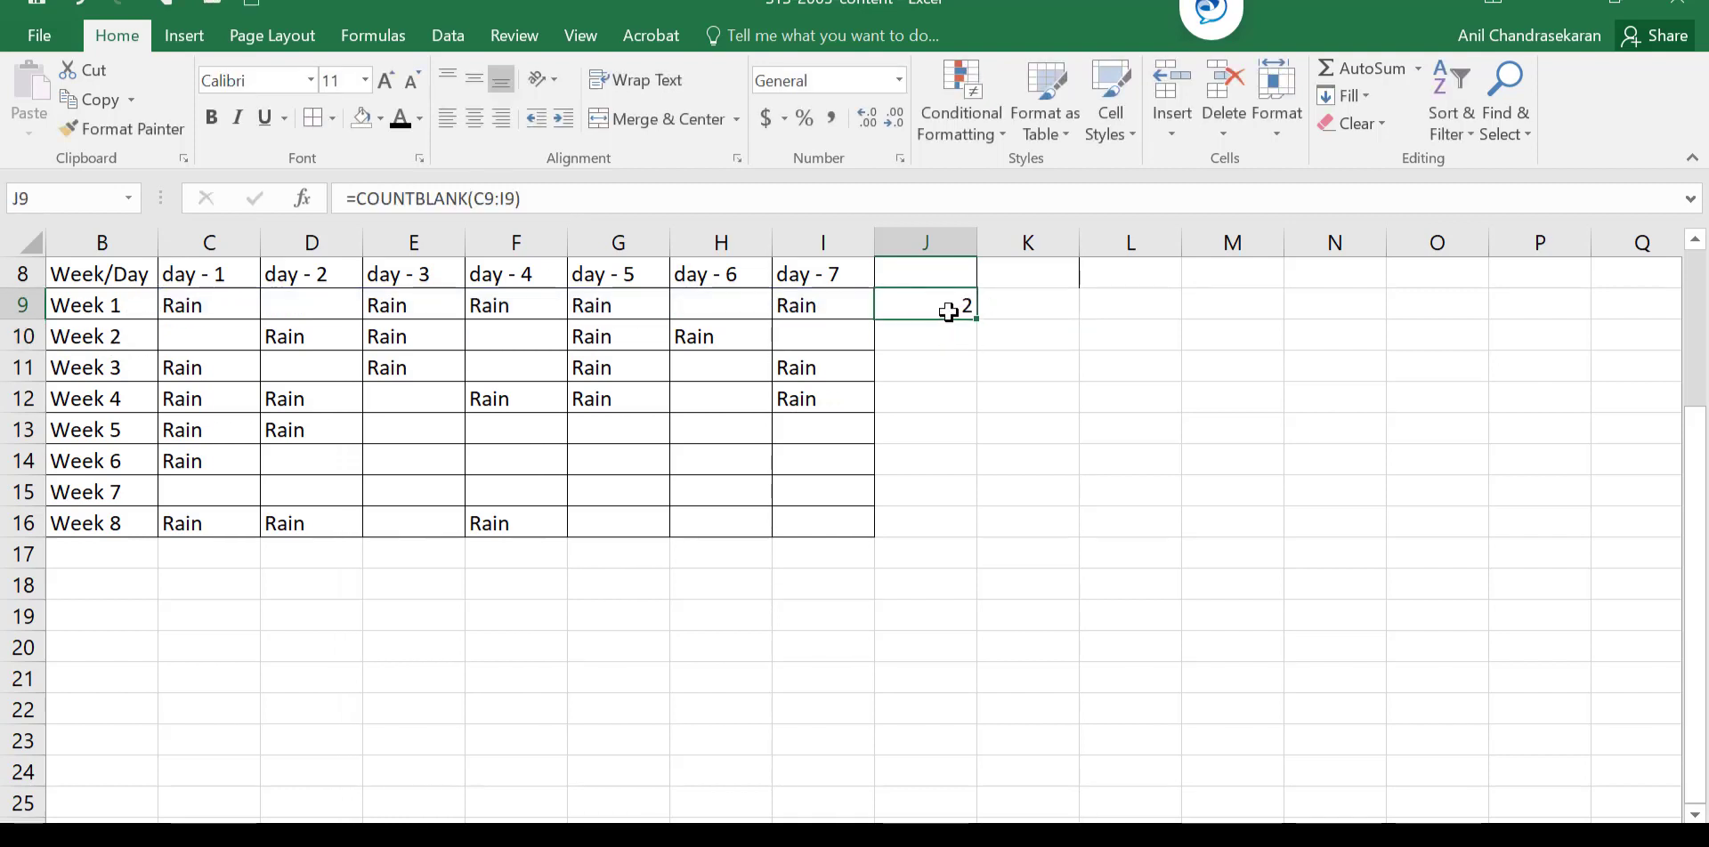
click(721, 309)
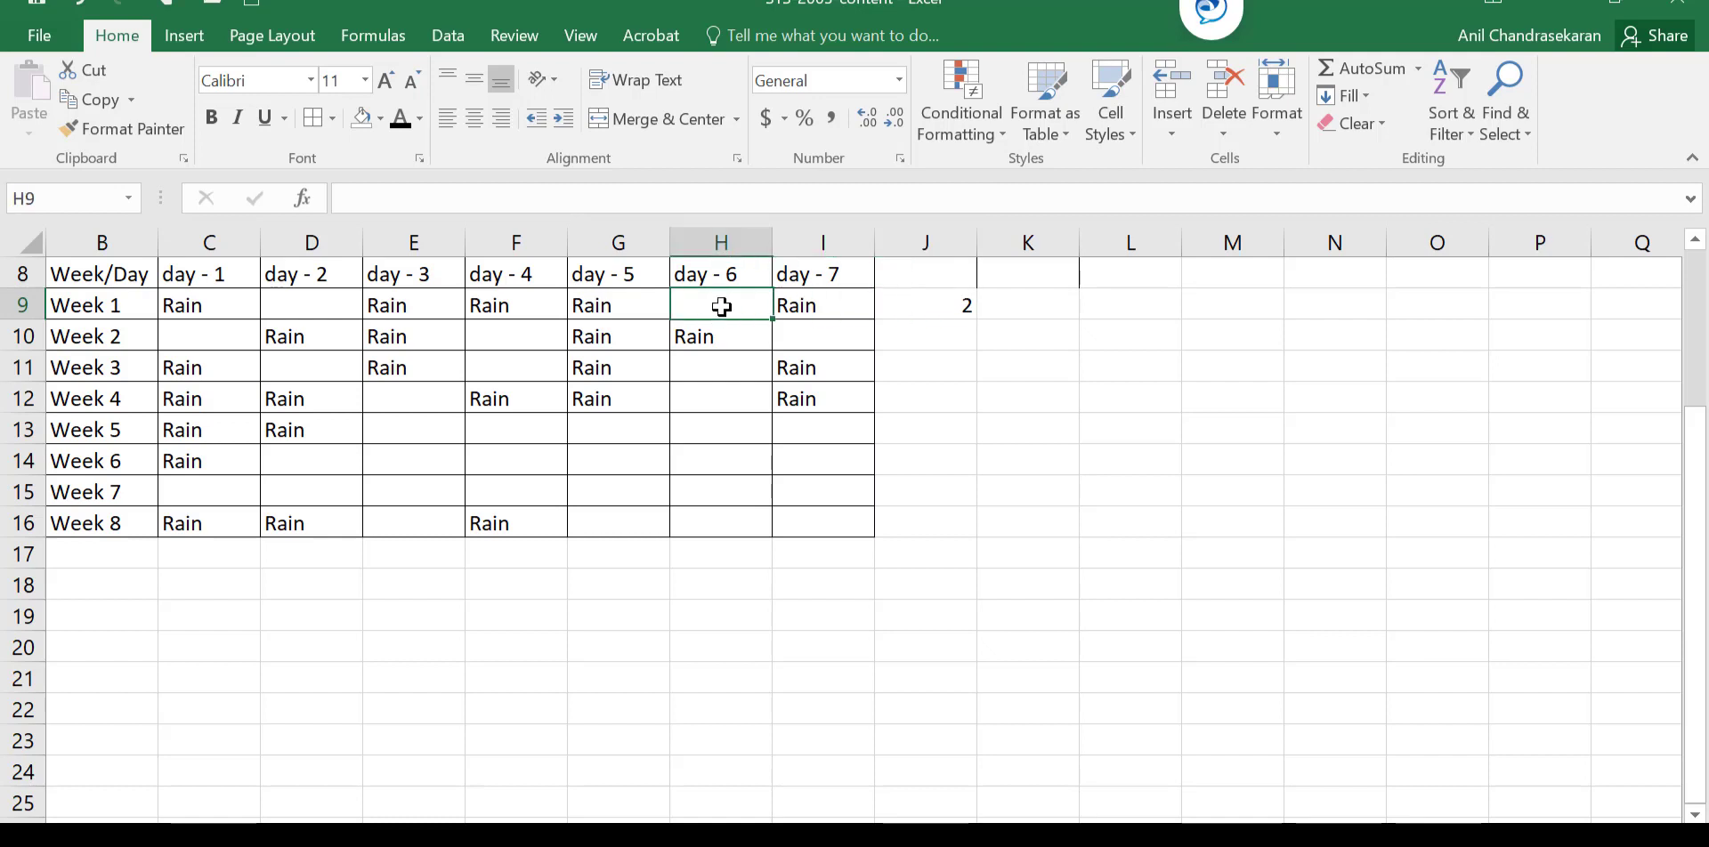
click(312, 308)
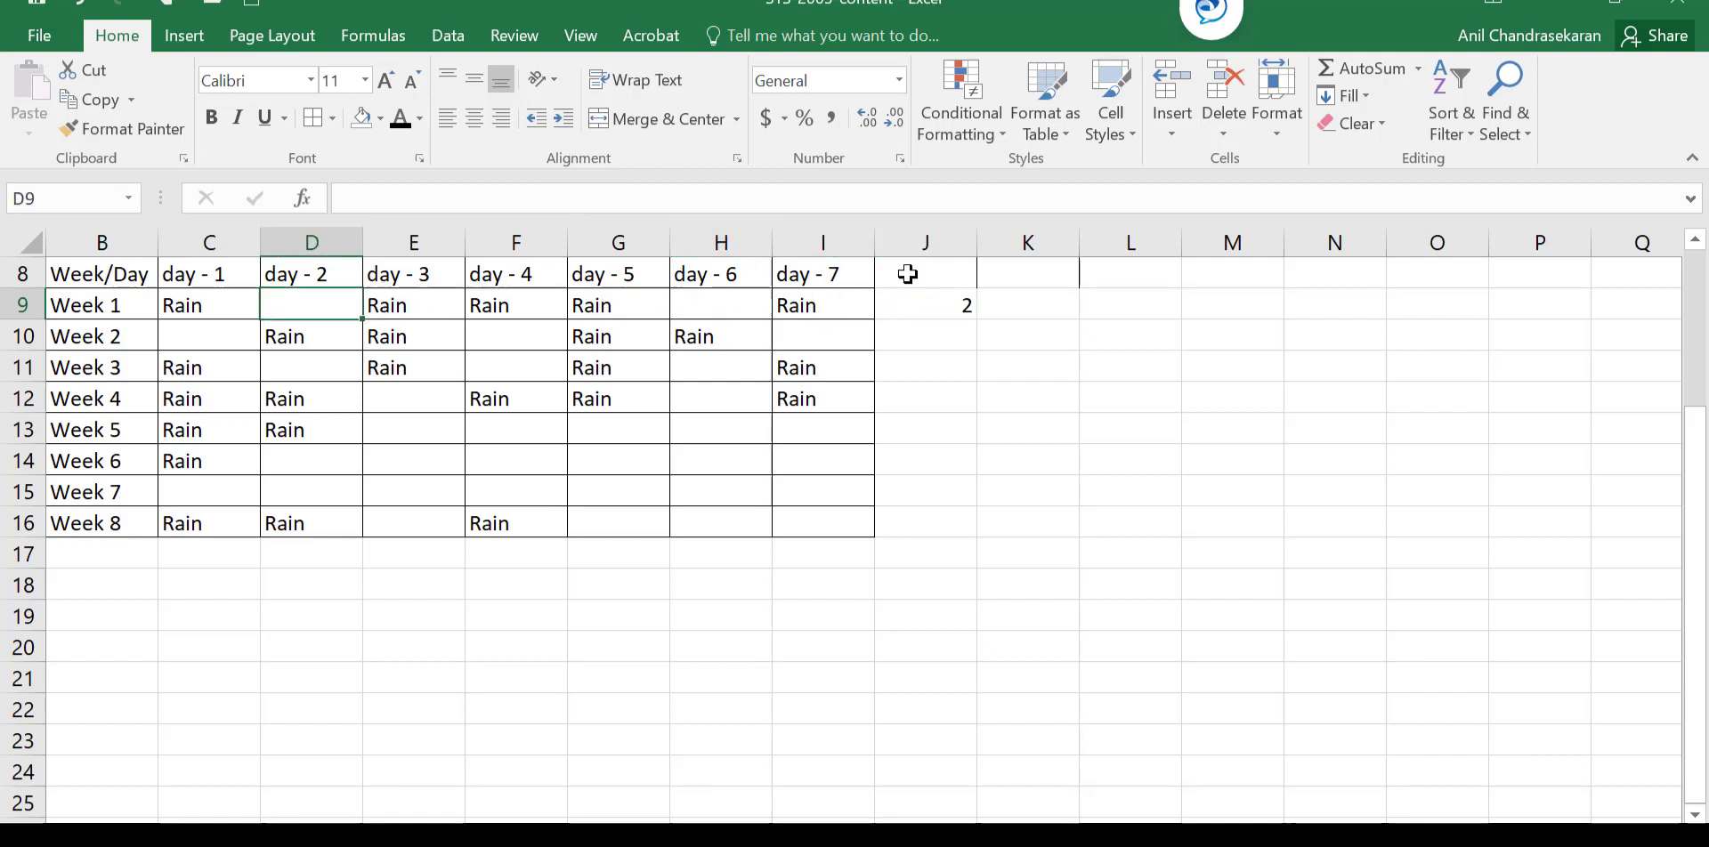
Label J8 "No Rain" and copy the COUNTBLANK formula from J9 down through J16
click(908, 274)
text(No Rain)
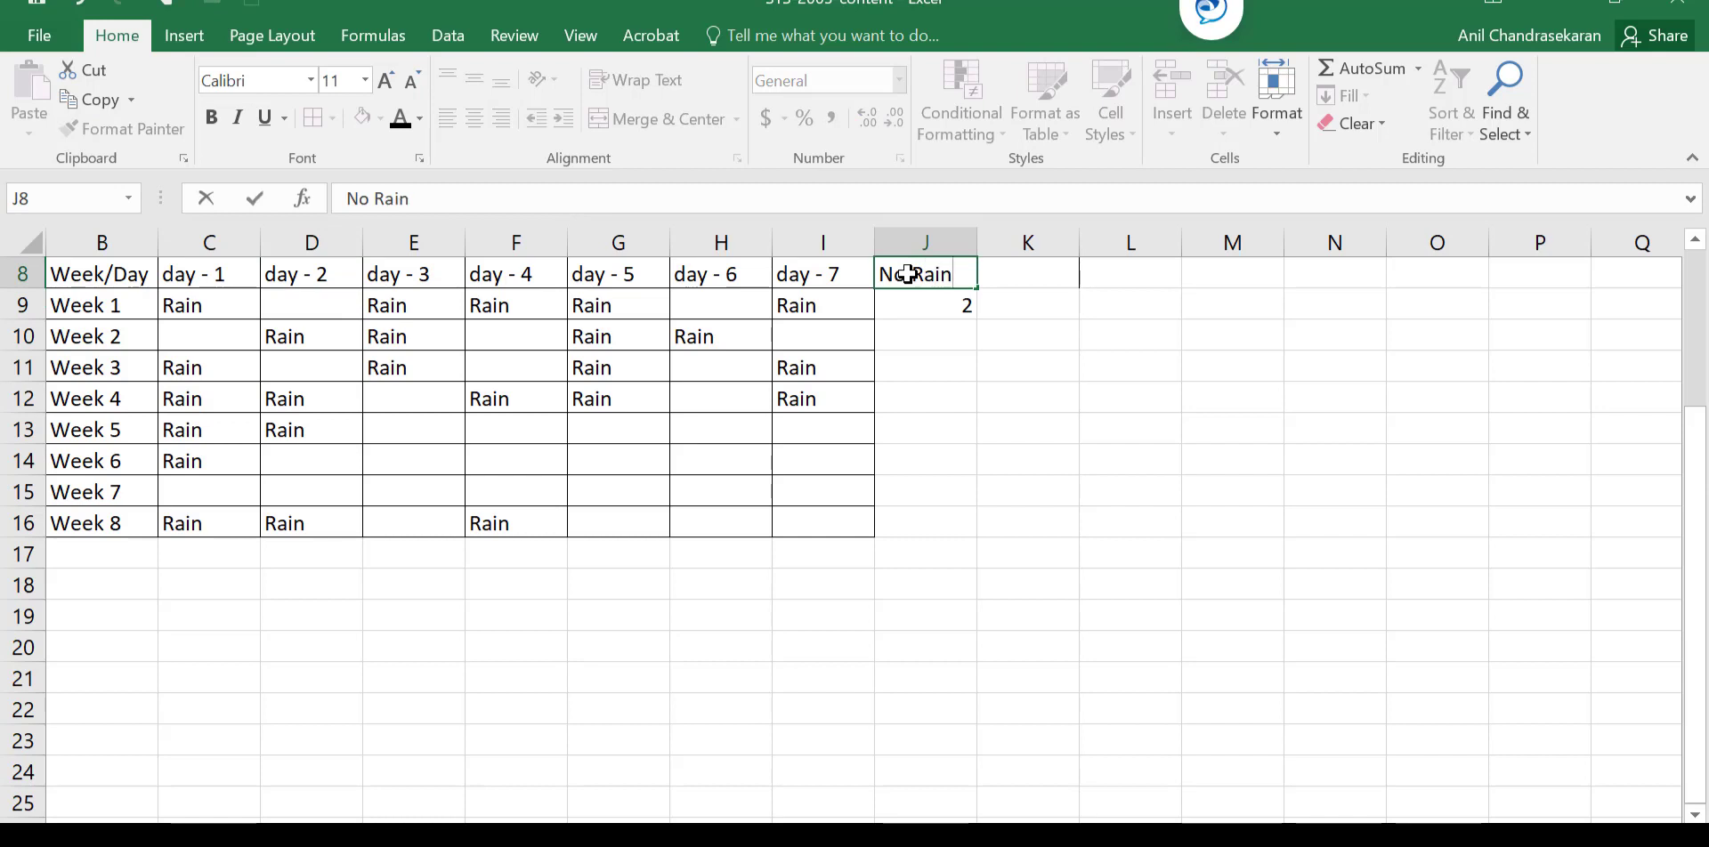
key(Return)
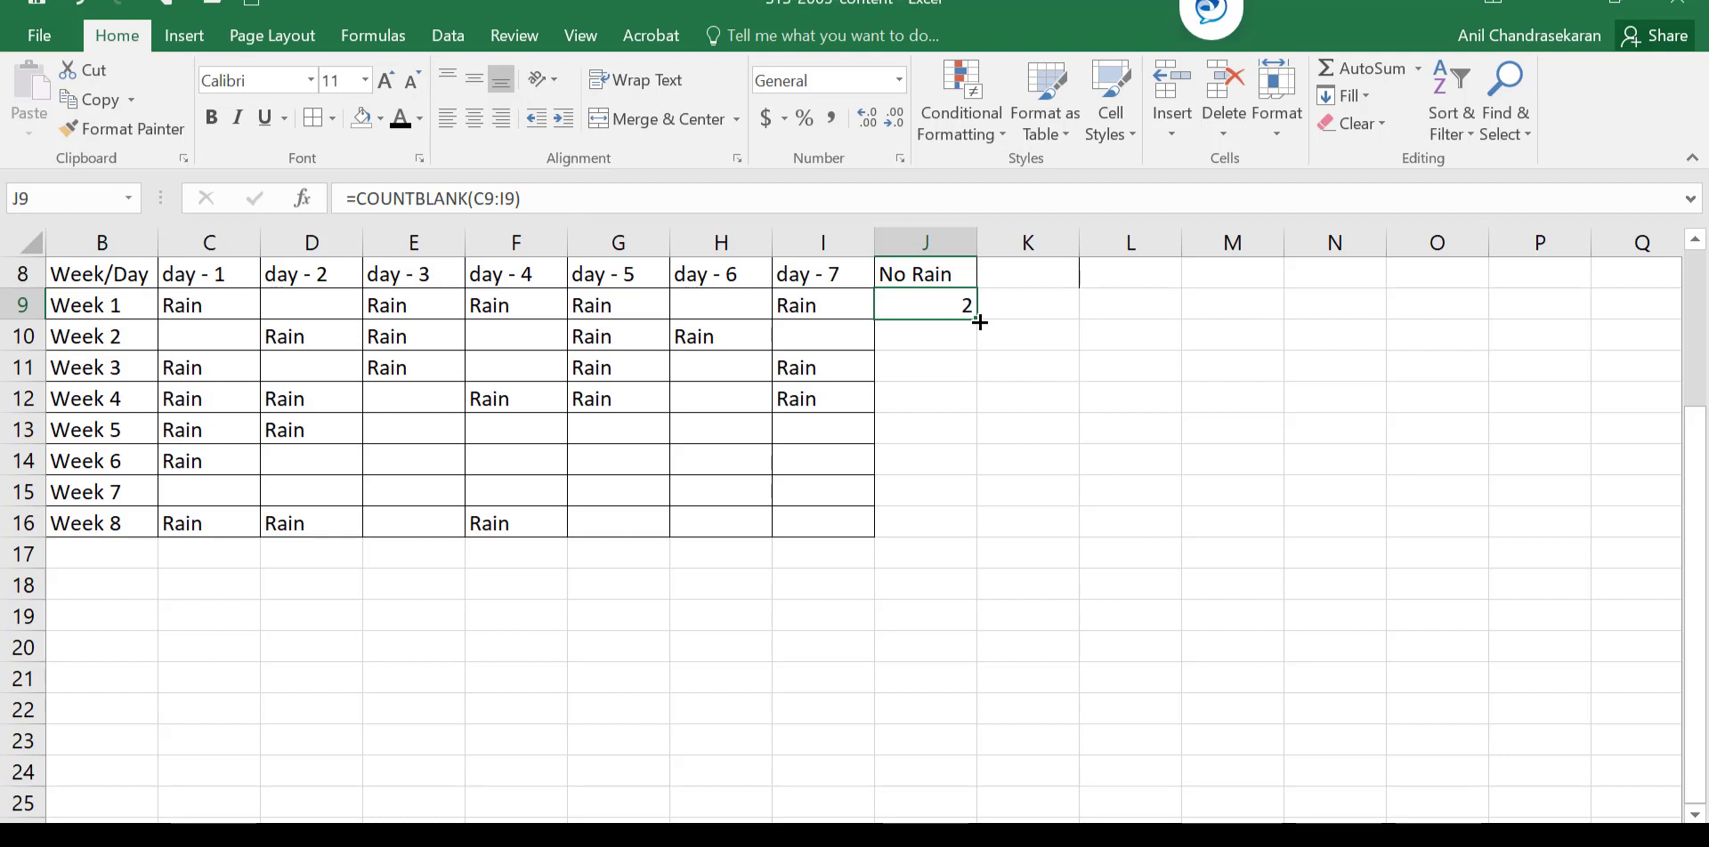
drag(980, 322, 976, 537)
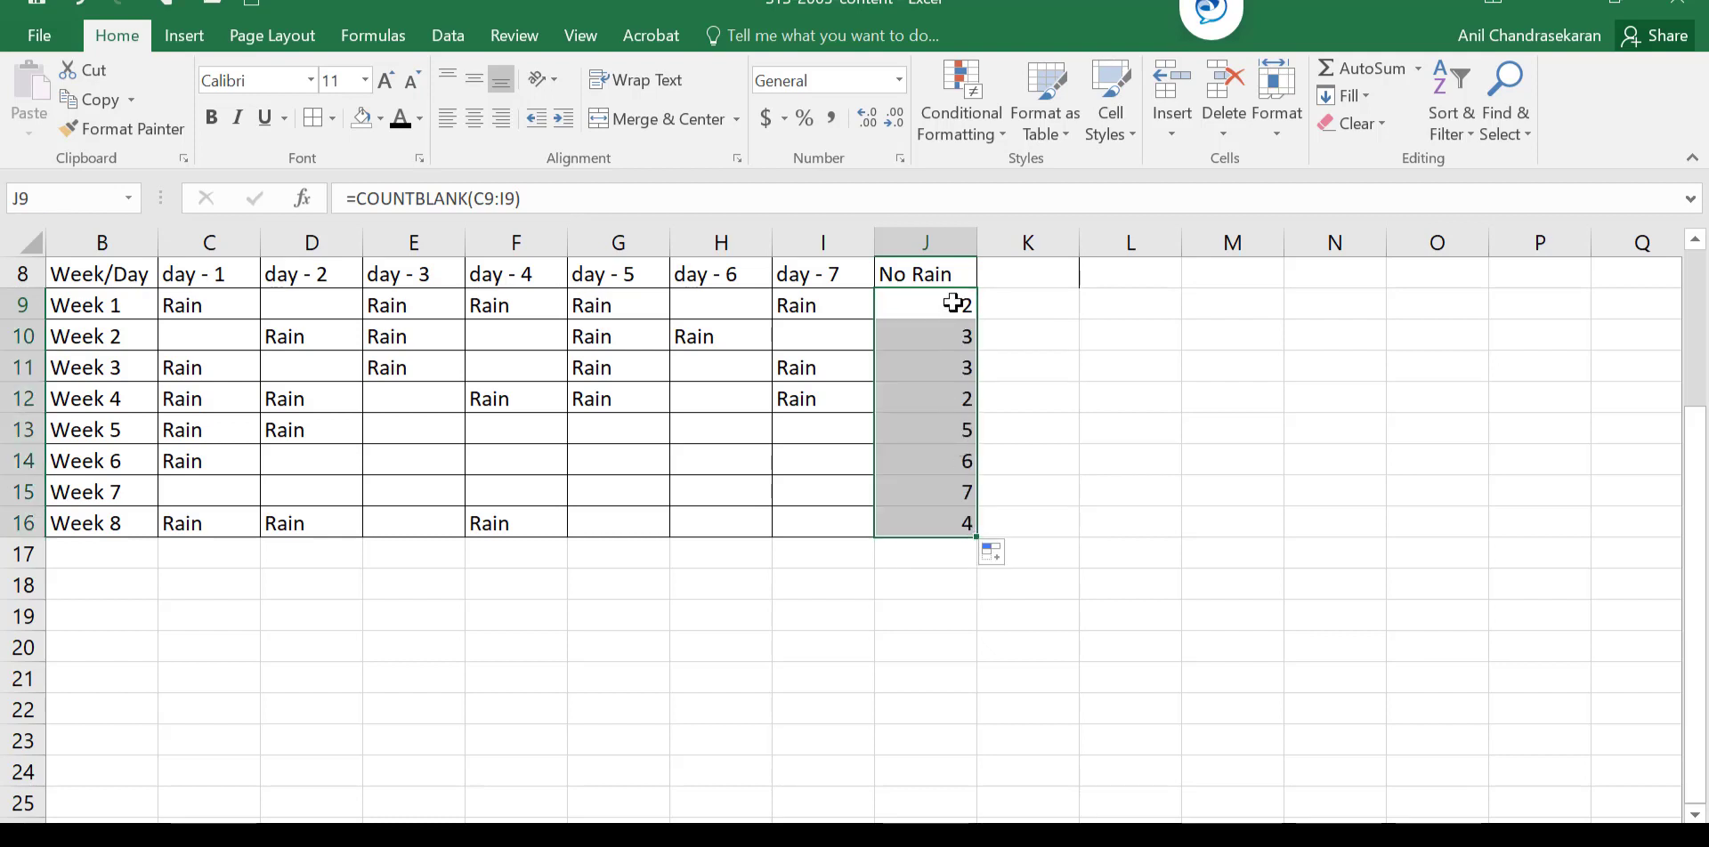
Label K8 "Rain" and enter the formula =7-J9 in K9 to calculate Week 1's rainy days
click(1031, 277)
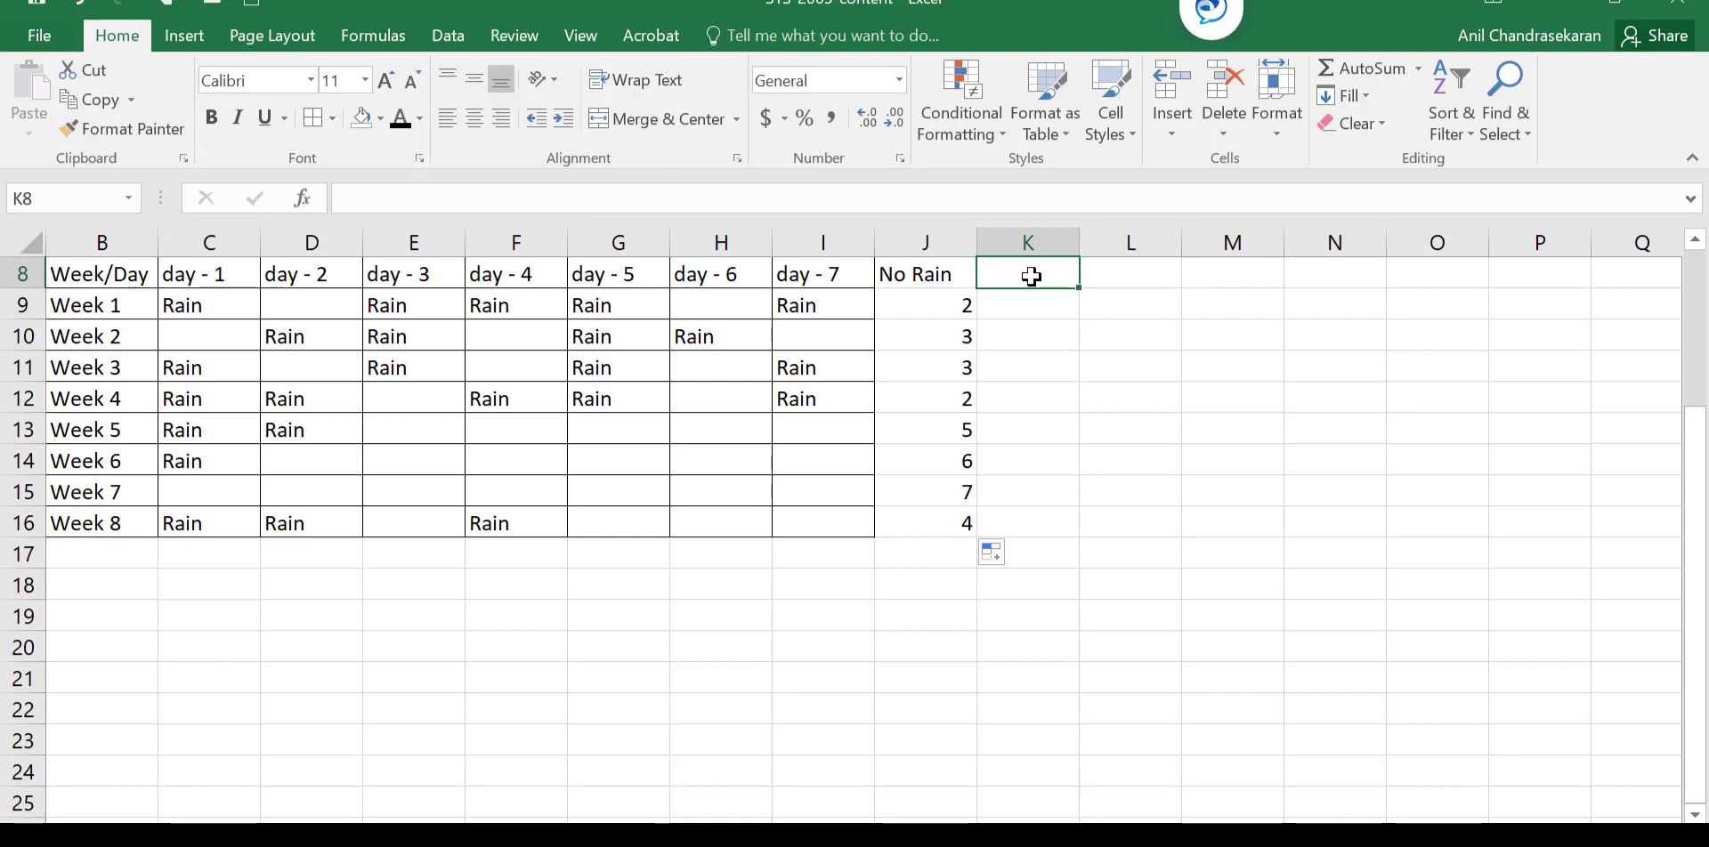
text(Rain)
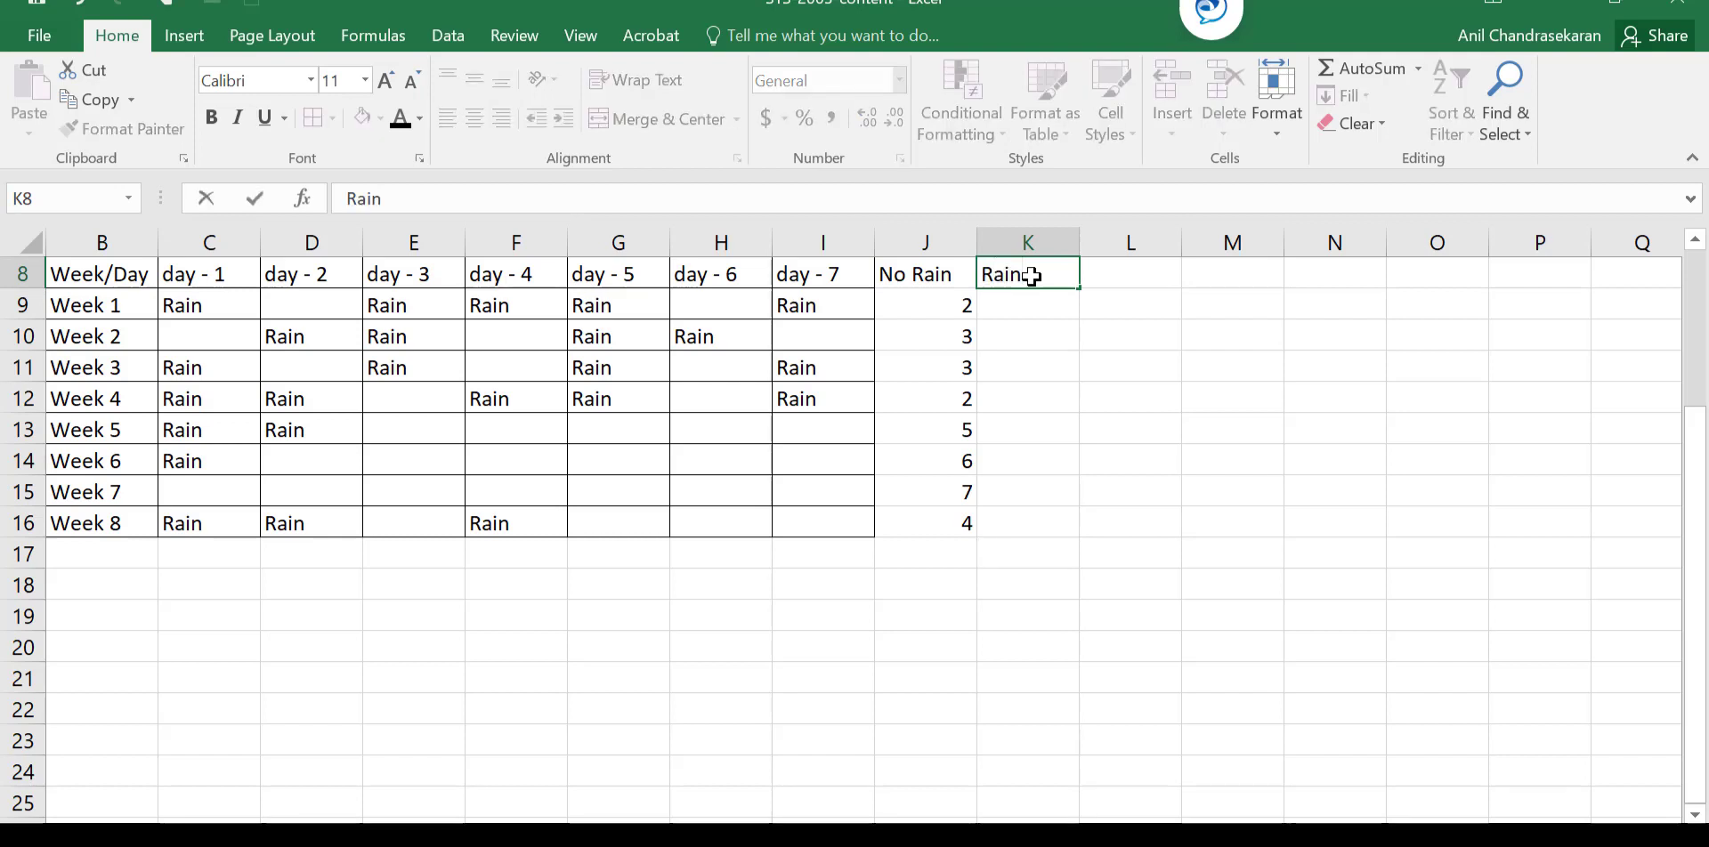
key(Return)
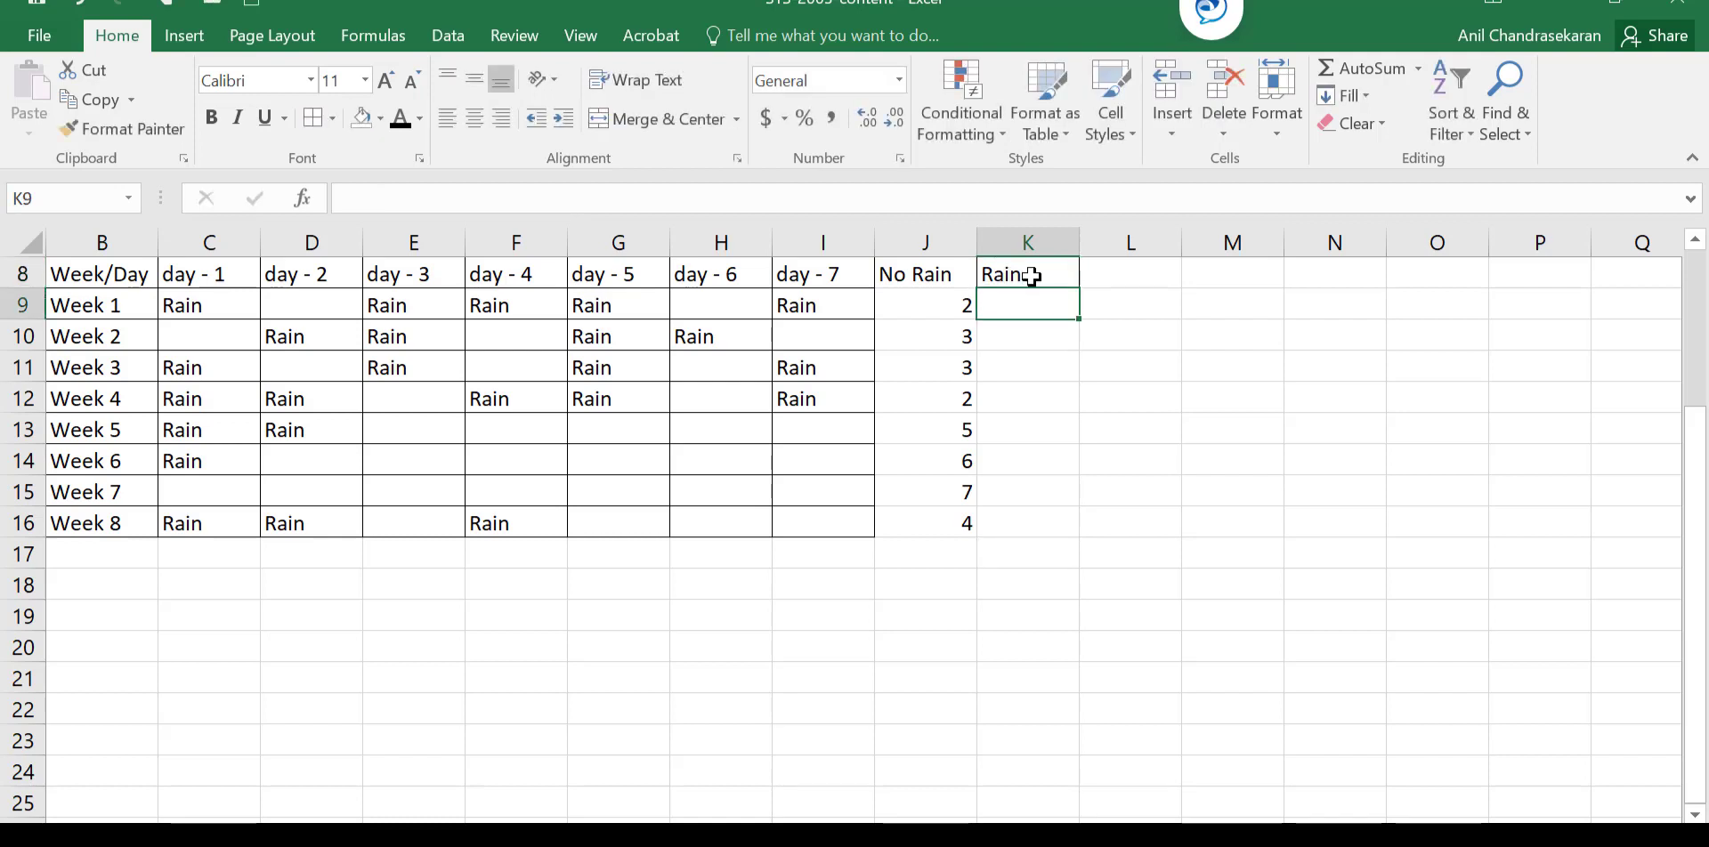
text(=7)
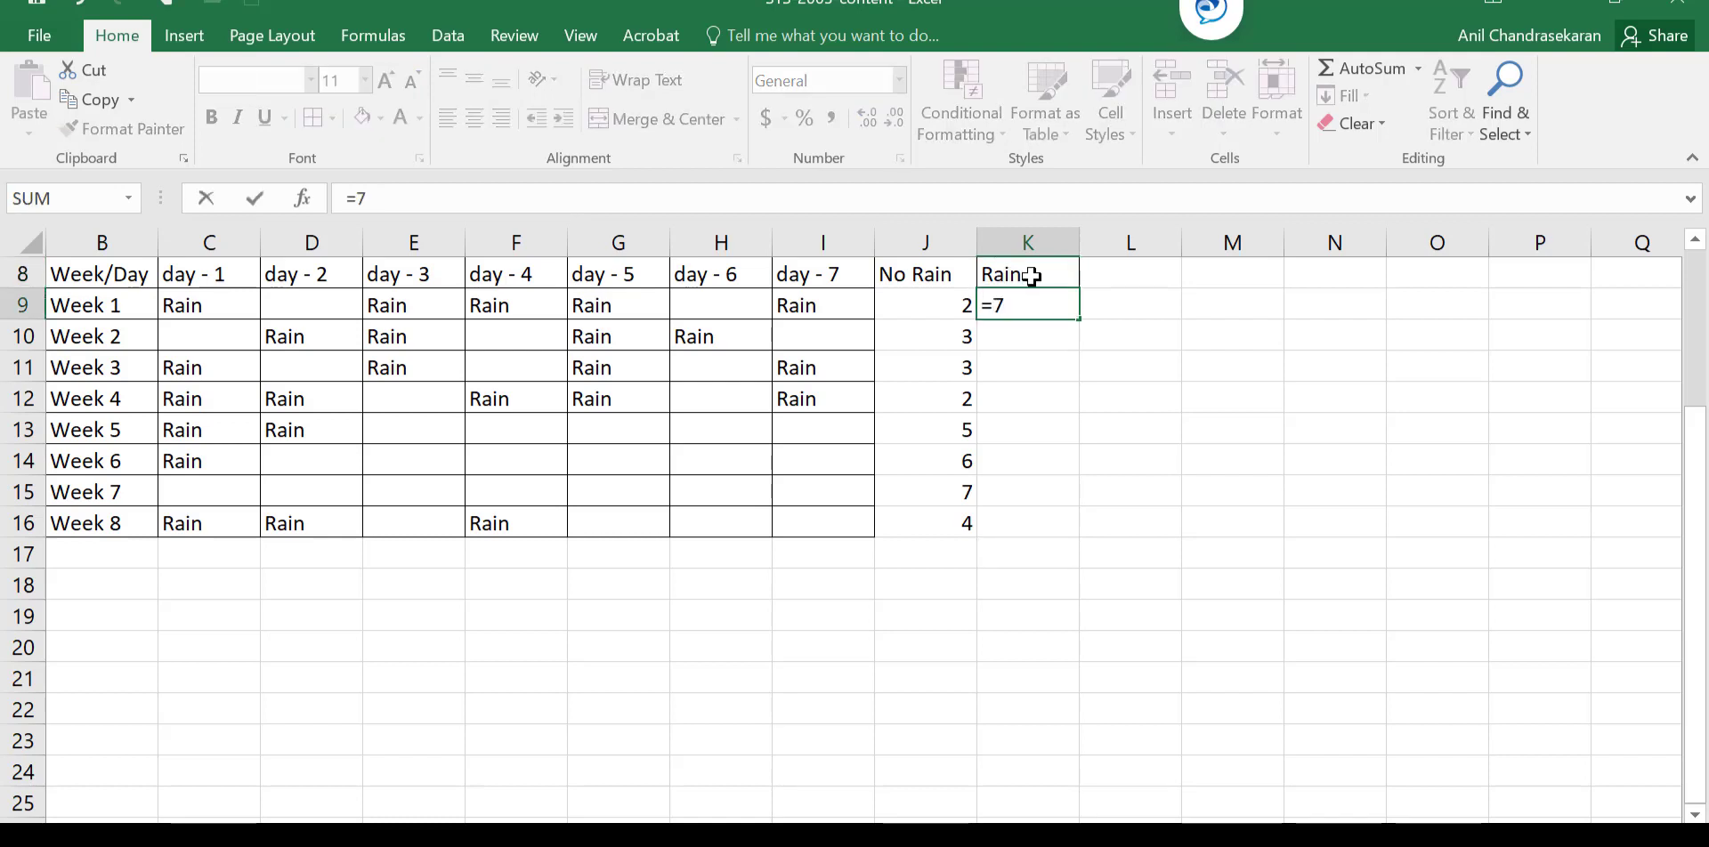
text(-J9)
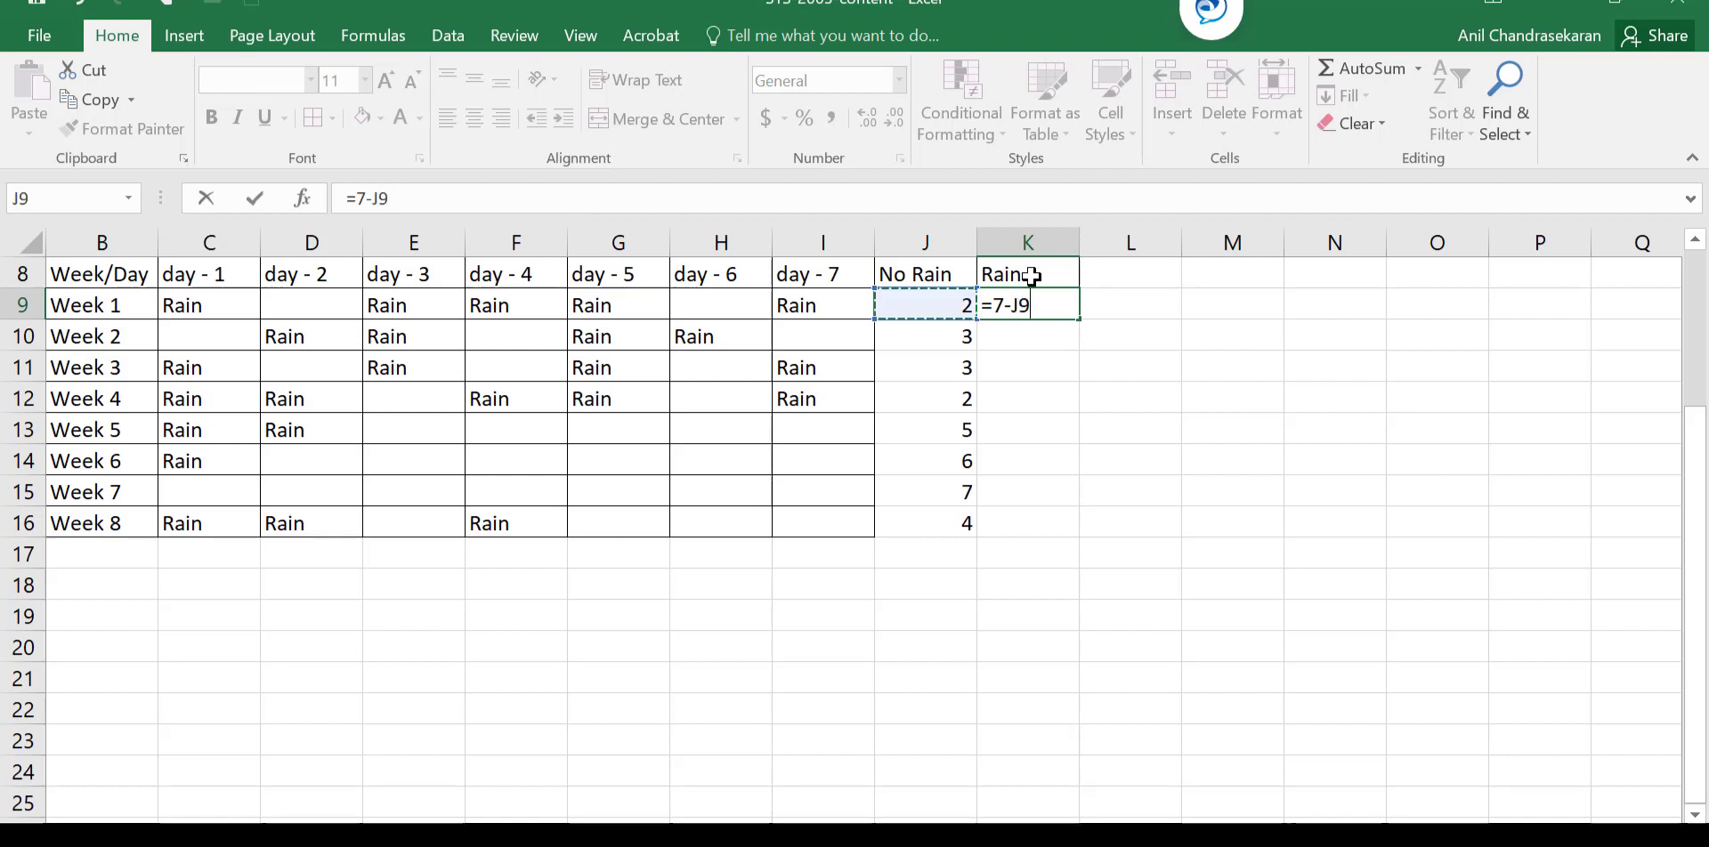
key(Return)
key(Up)
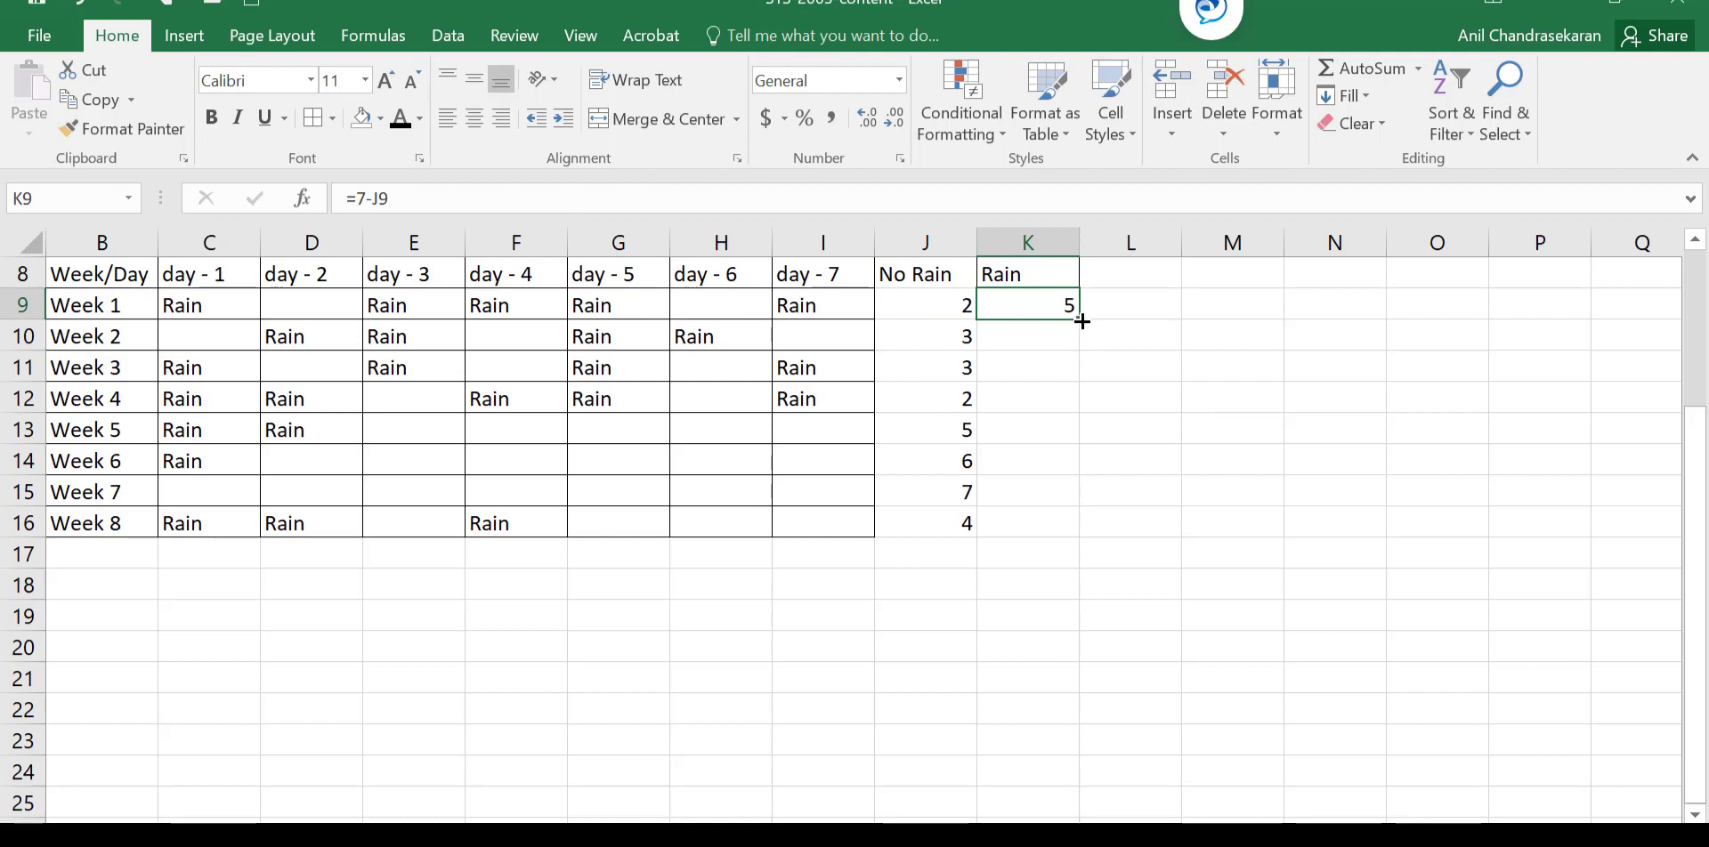
Copy the rainy-day formula from K9 down through K16 and review it in the Week 2 and Week 1 rows
drag(1082, 322, 1086, 540)
key(Down)
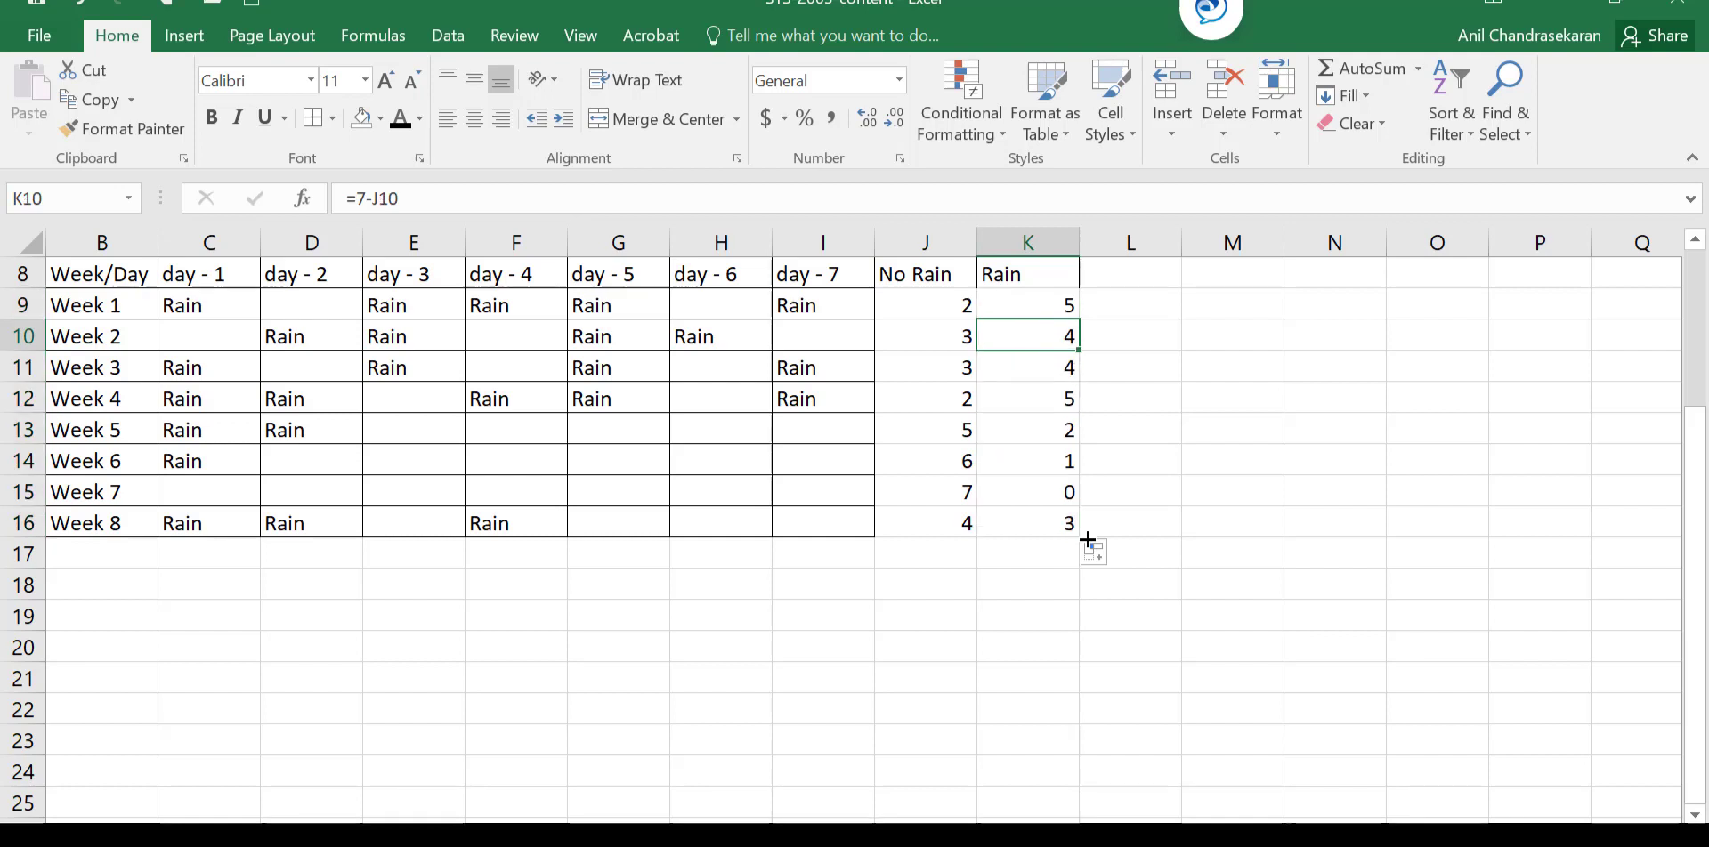
click(1056, 309)
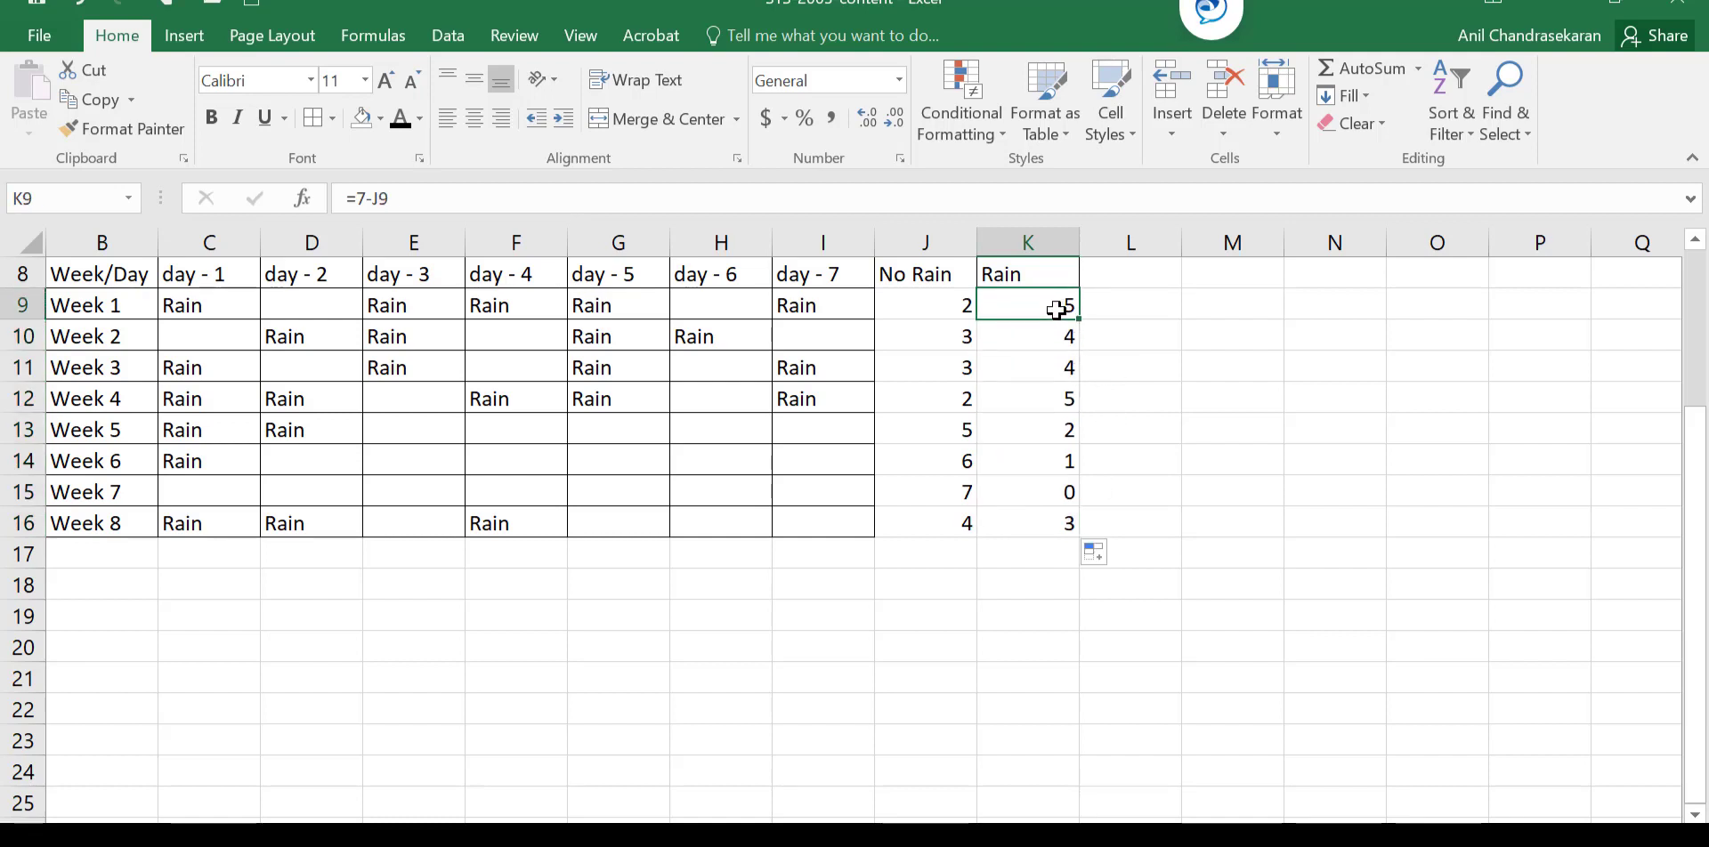
Enter the heading "X = days of rain per week" in C18 and wrap its text within the cell
click(186, 585)
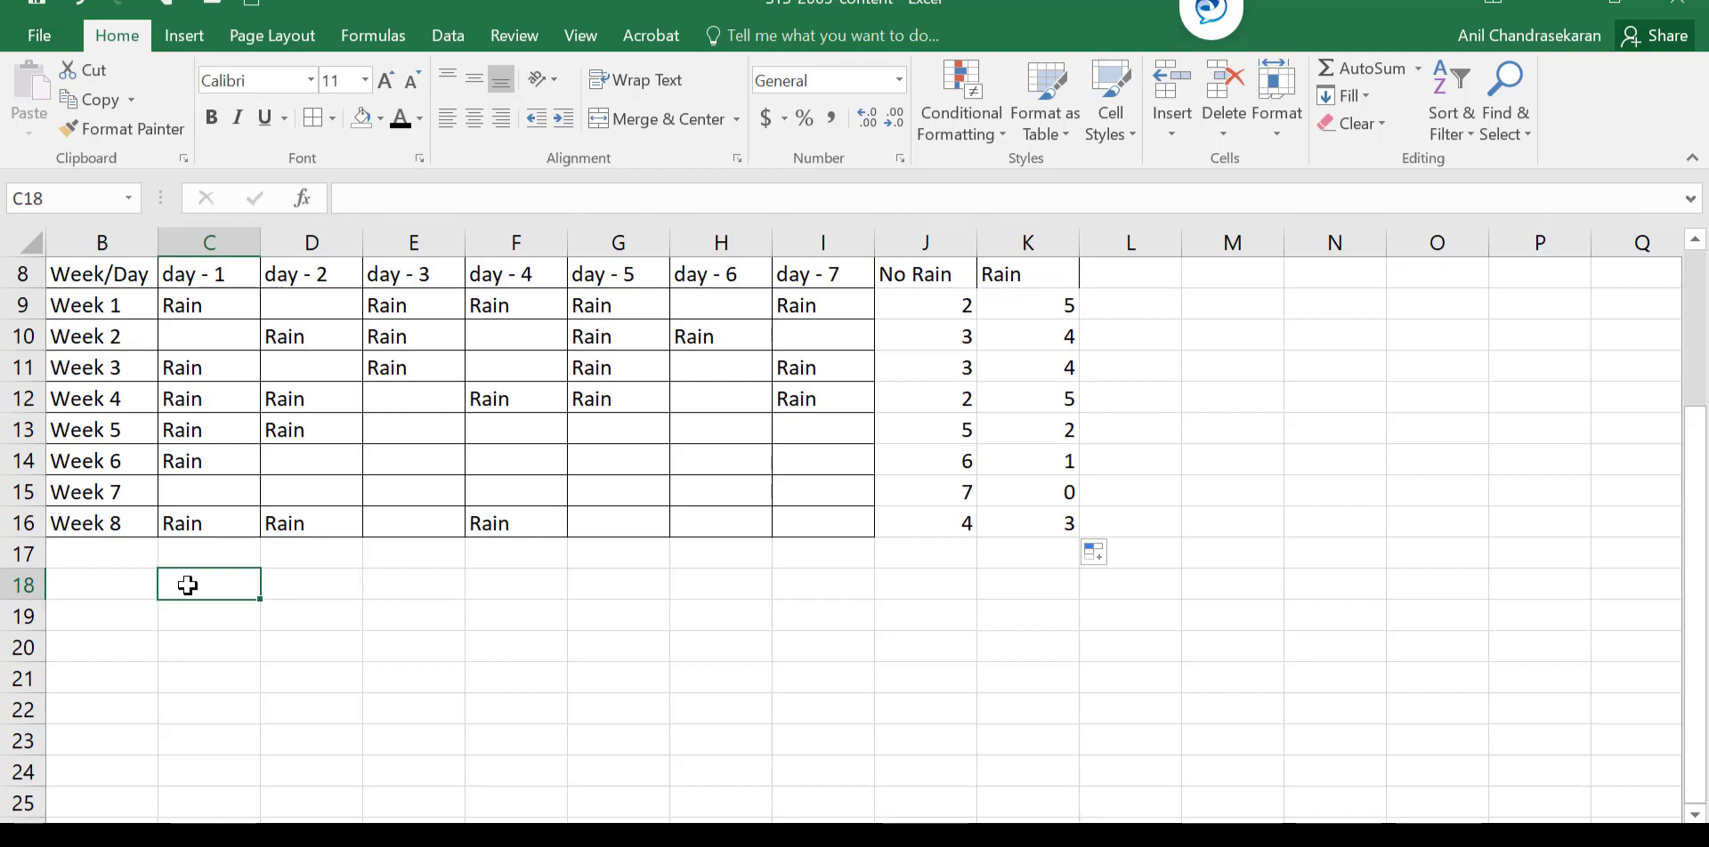
text(X)
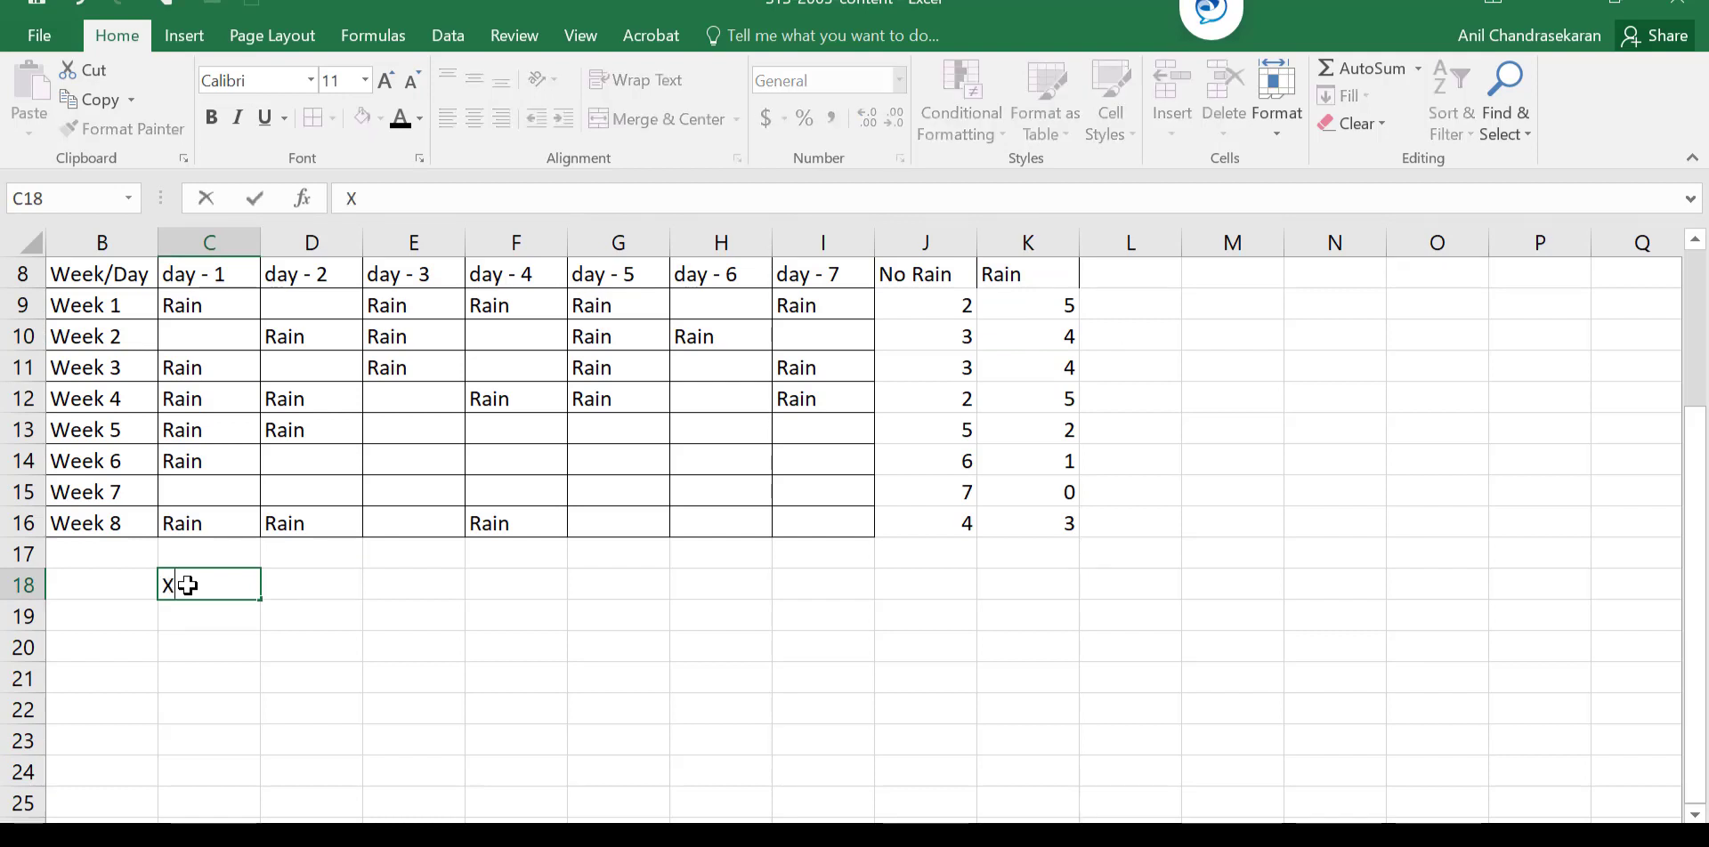
text( = da)
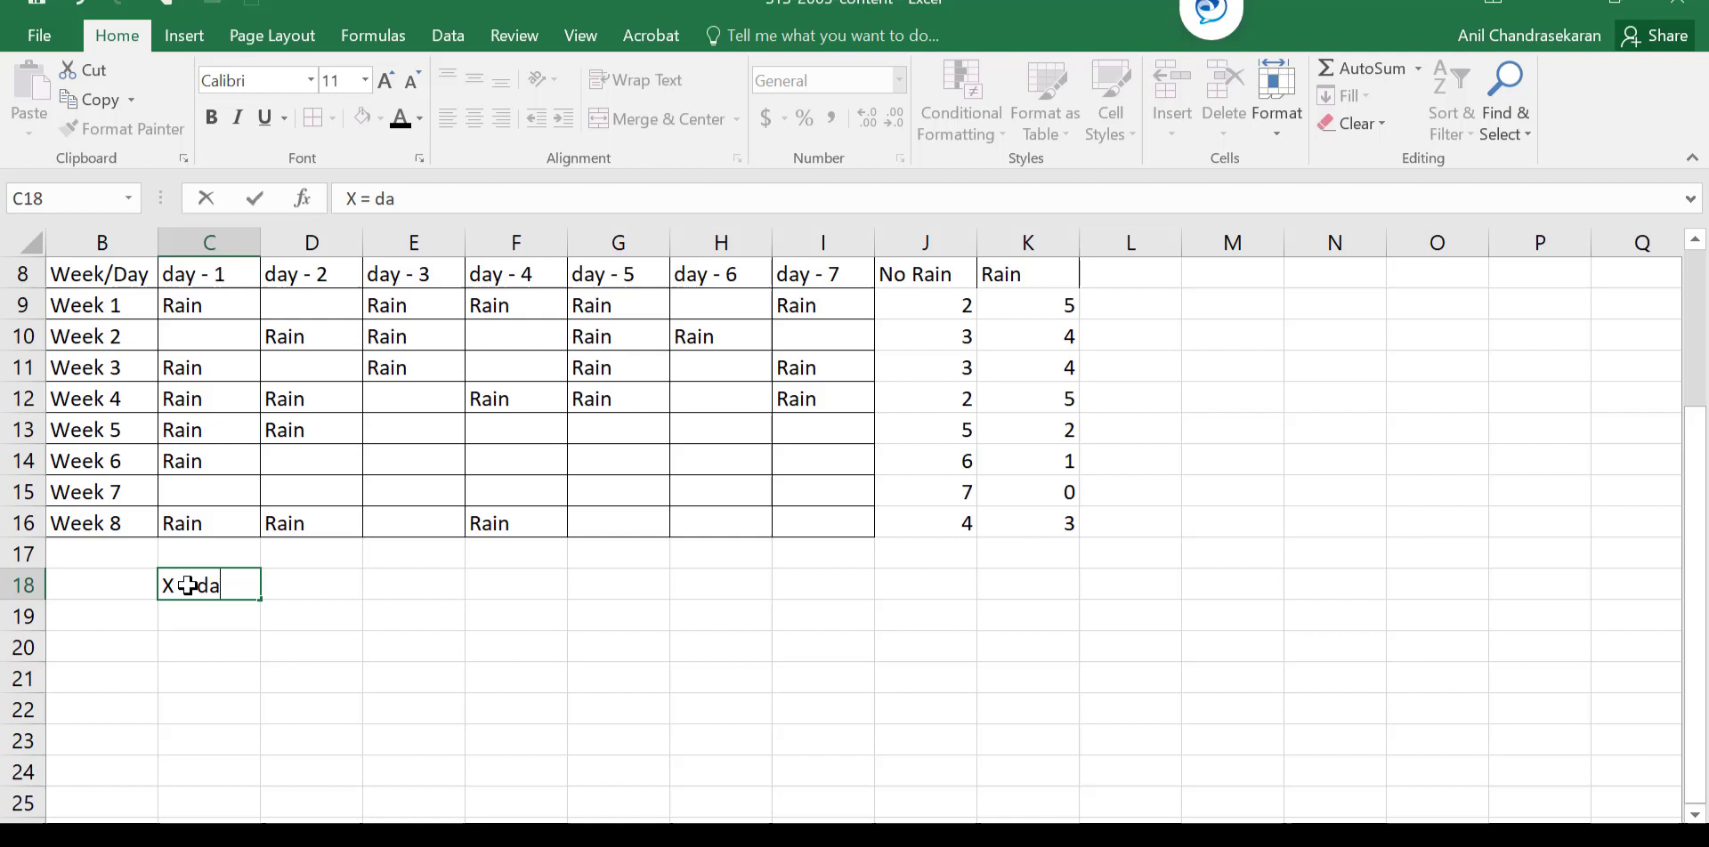
text(ys of rain per week)
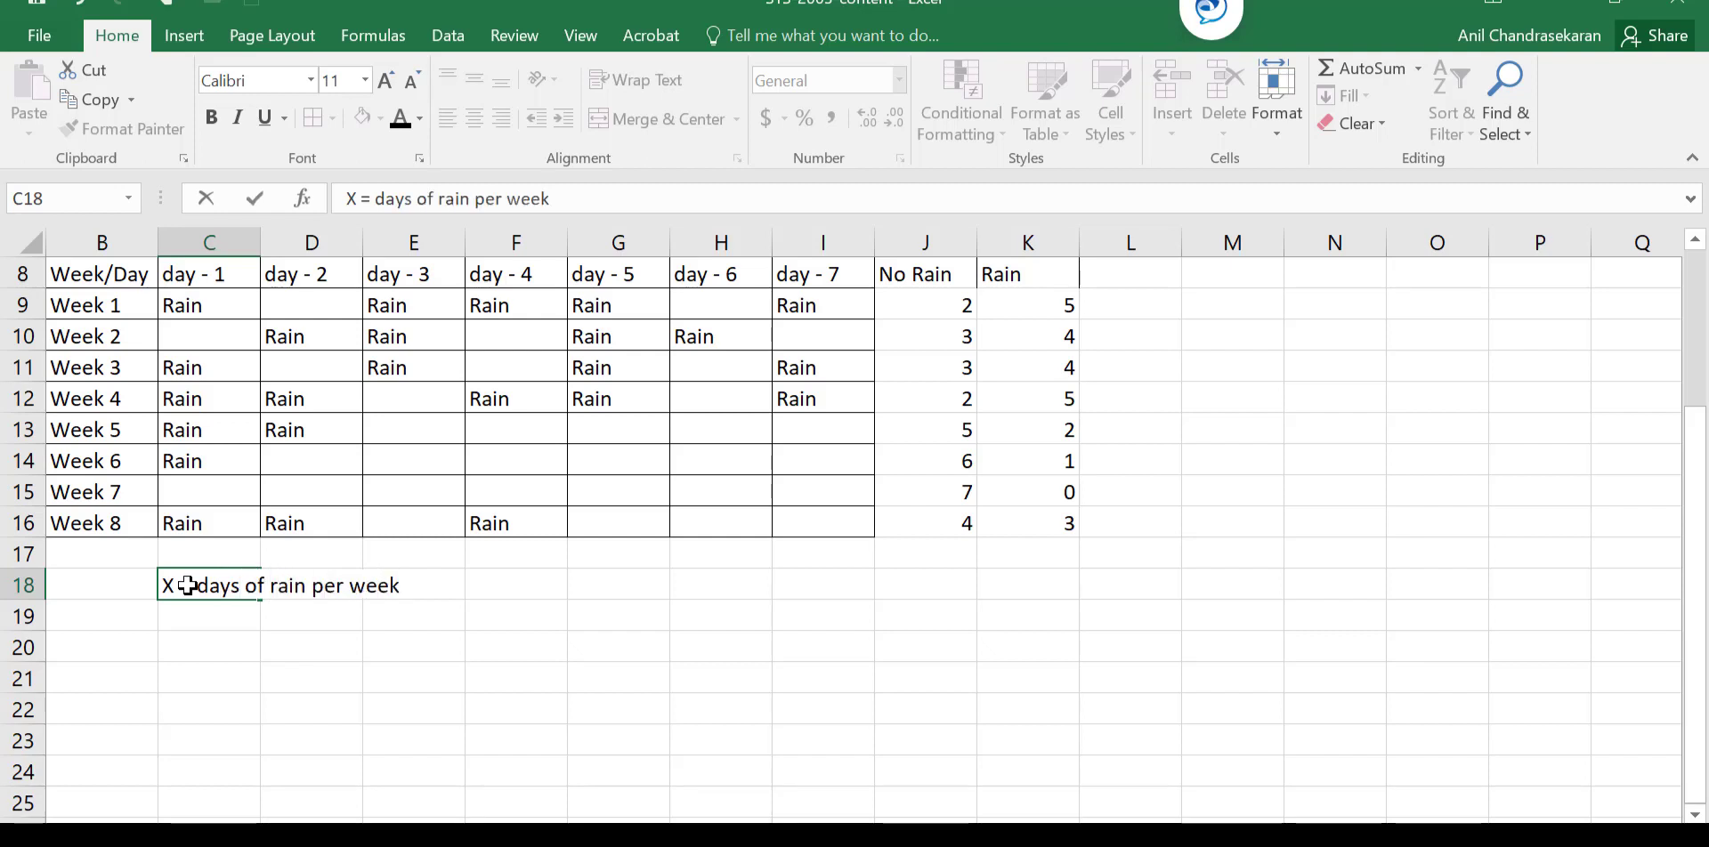
key(Return)
click(188, 585)
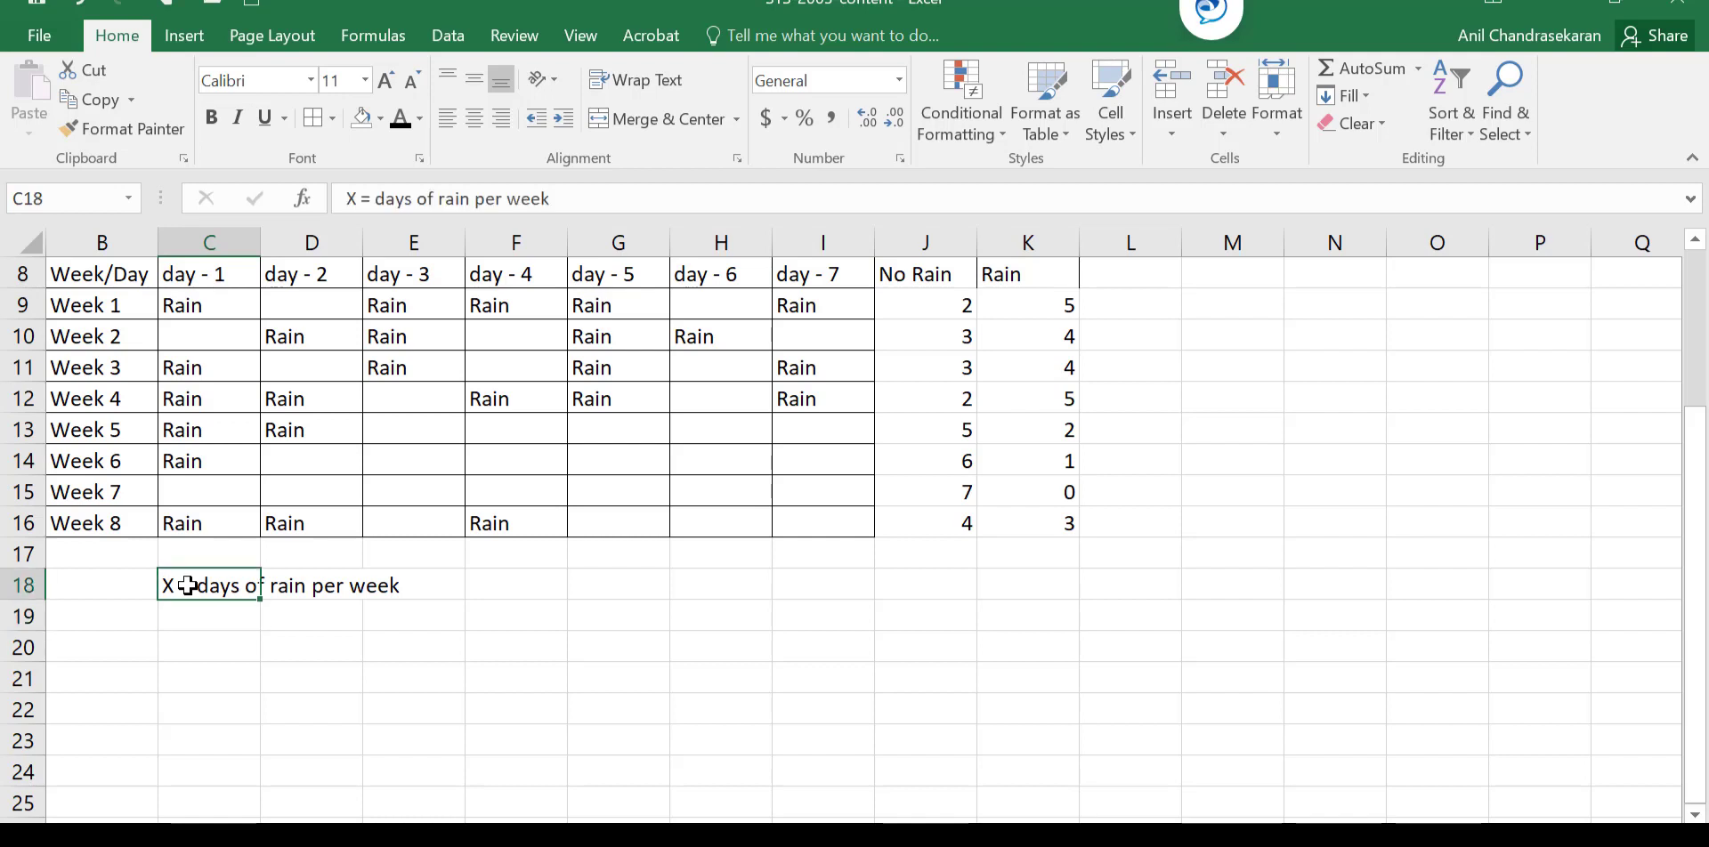
click(650, 82)
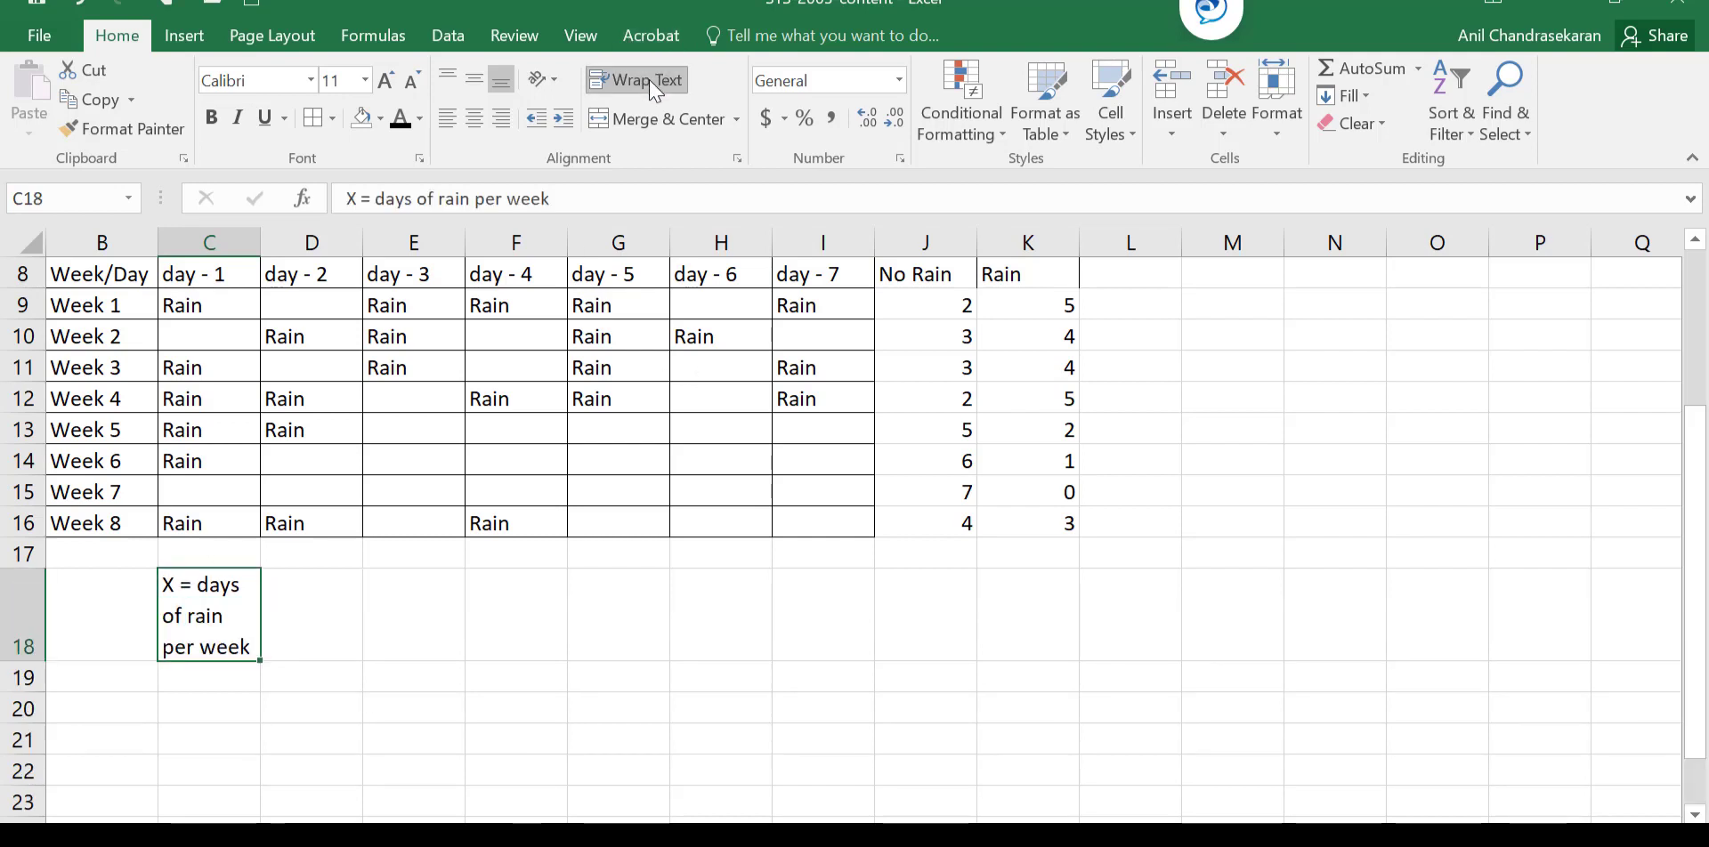
Label D18 "freq" as the heading of the frequency column
key(Right)
text(freq)
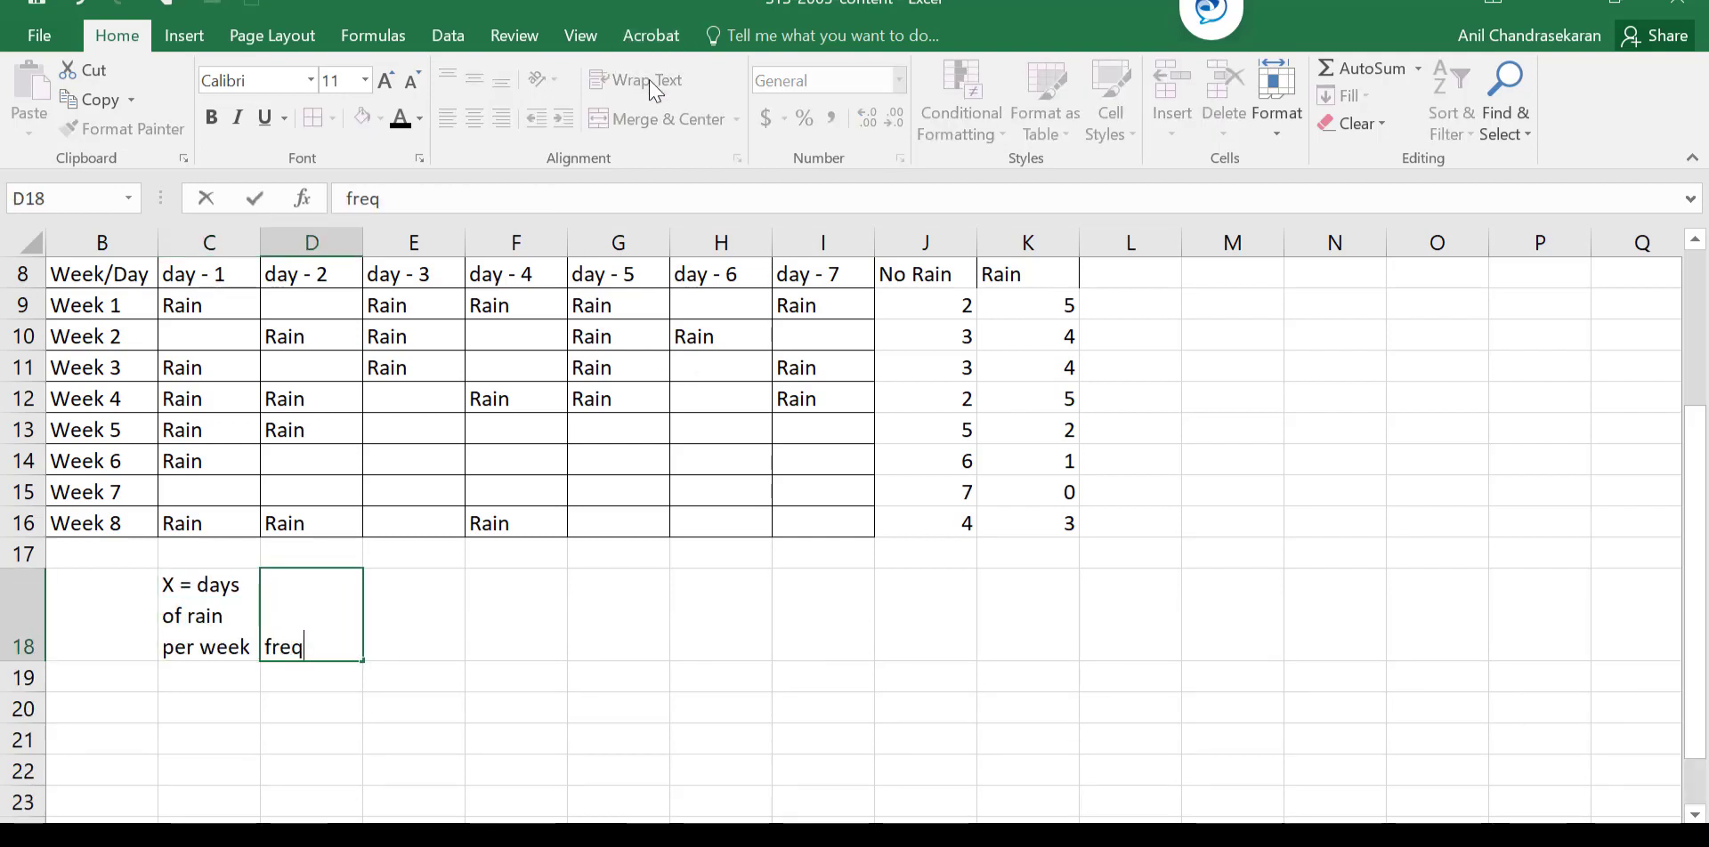
key(Return)
List the possible numbers of rainy days, 0 through 5, in C19:C24
key(Left)
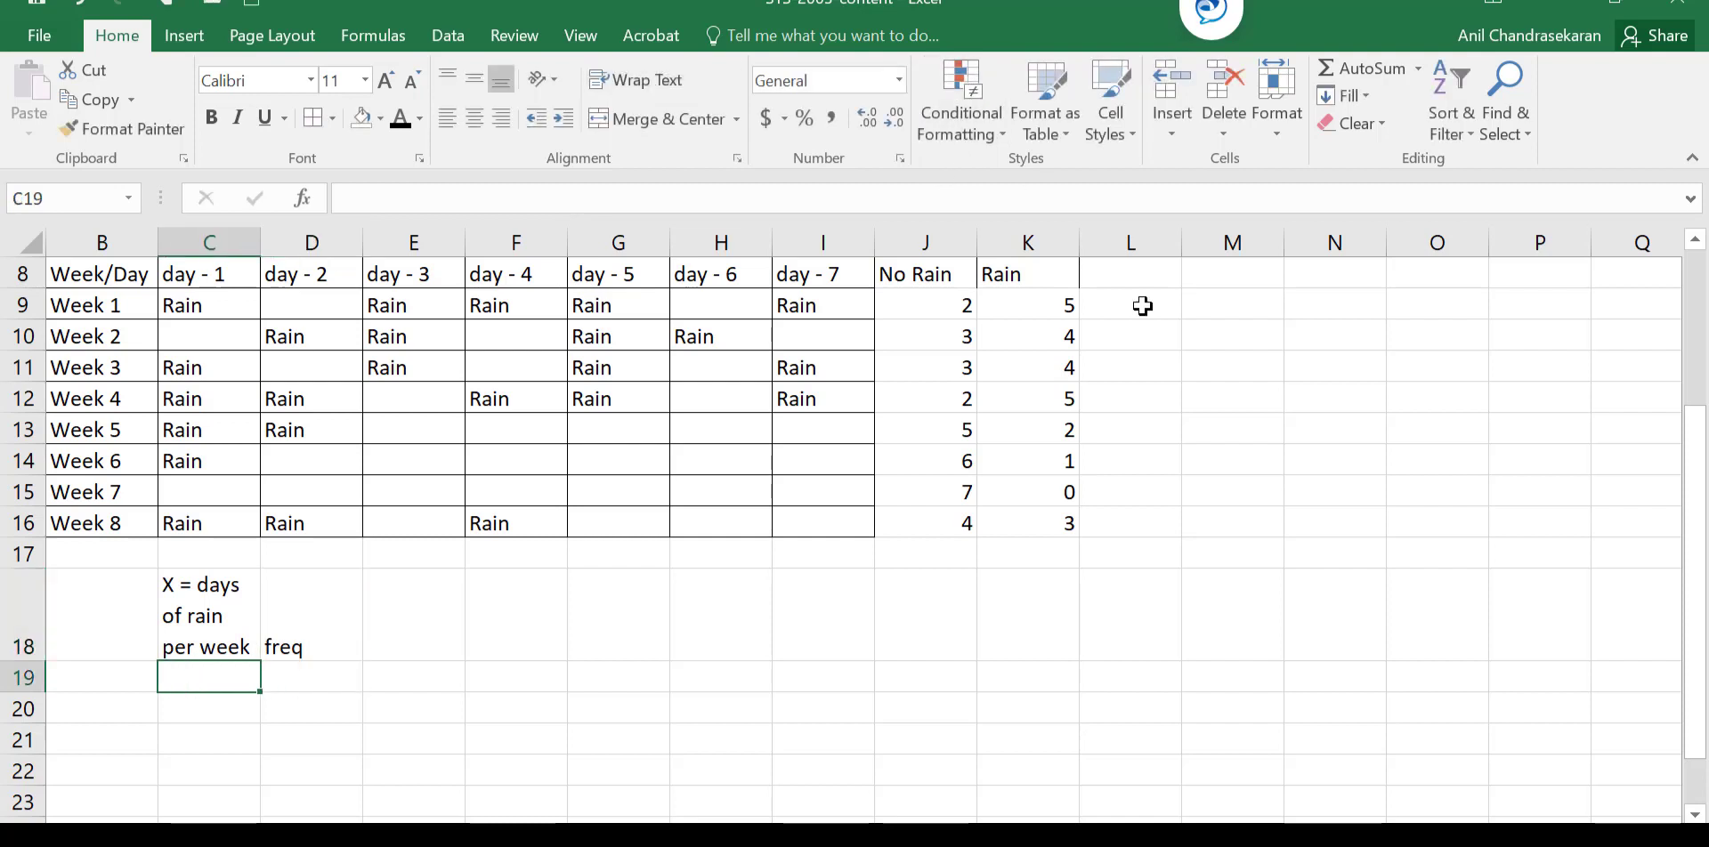
click(1059, 491)
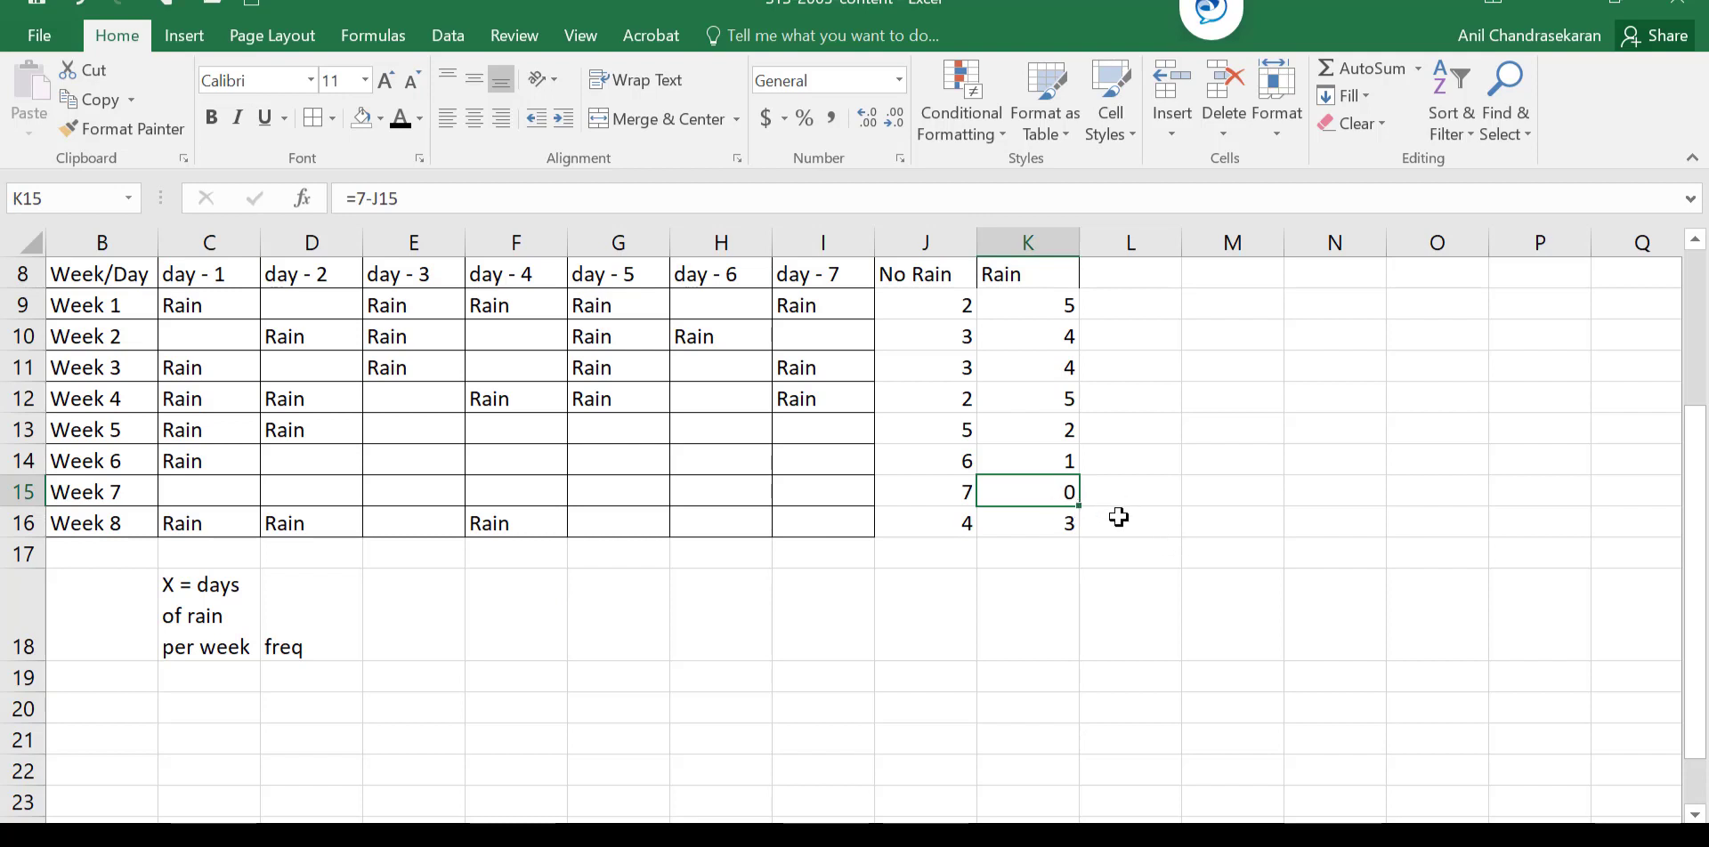
click(207, 679)
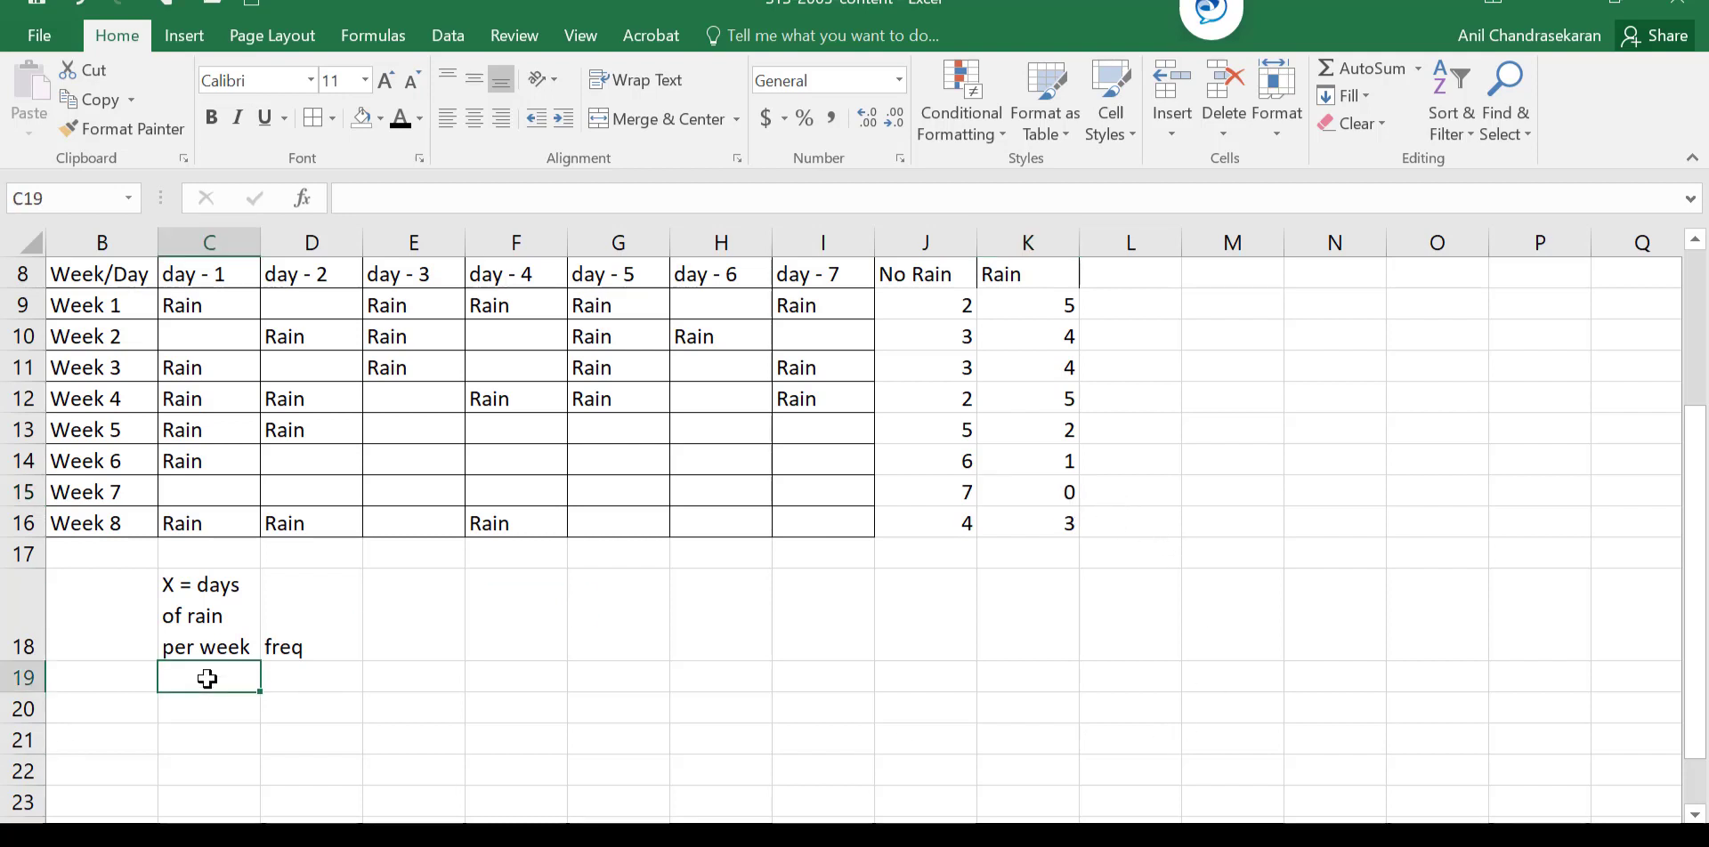
text(0)
key(Return)
text(1)
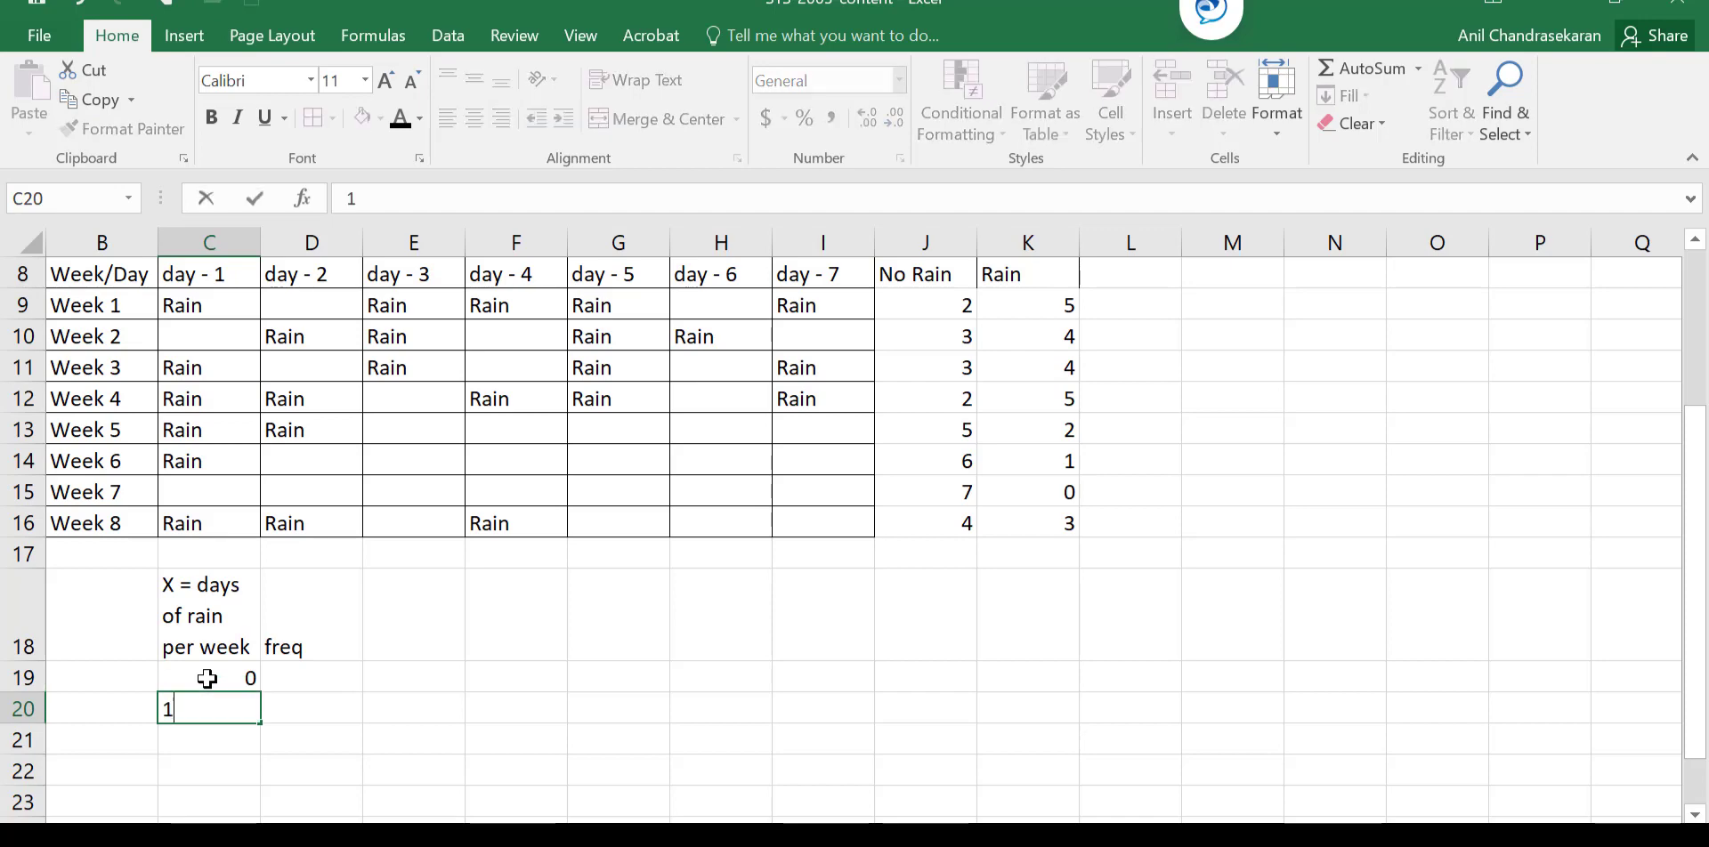
key(Return)
text(2)
key(Return)
text(3)
key(Return)
text(4)
key(Return)
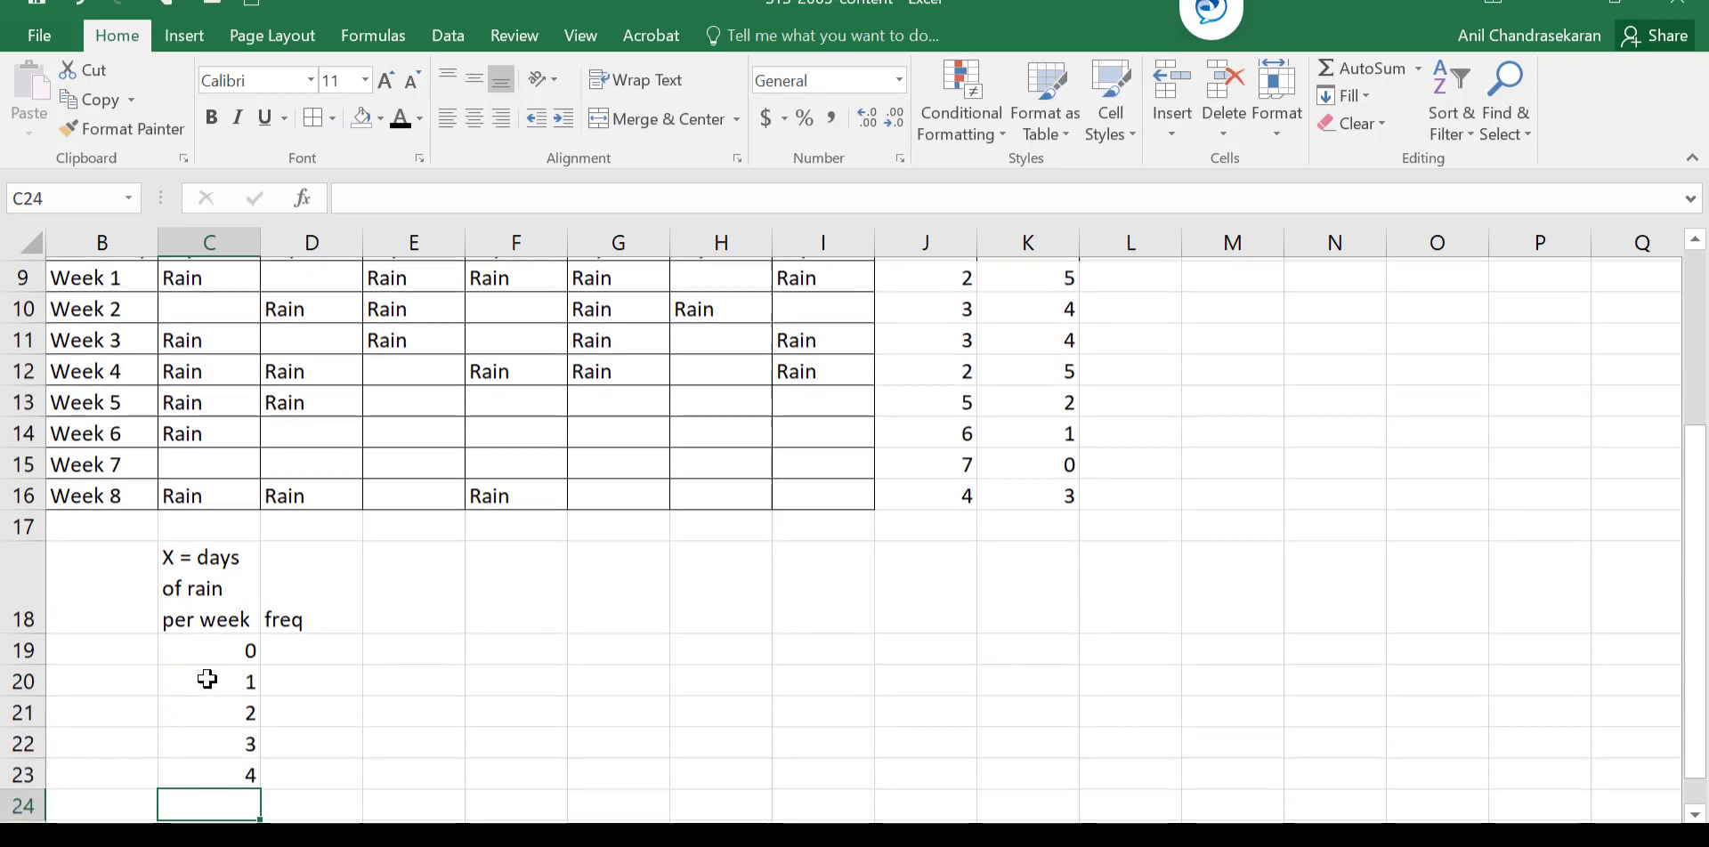
text(5)
key(ctrl+Return)
key(Right)
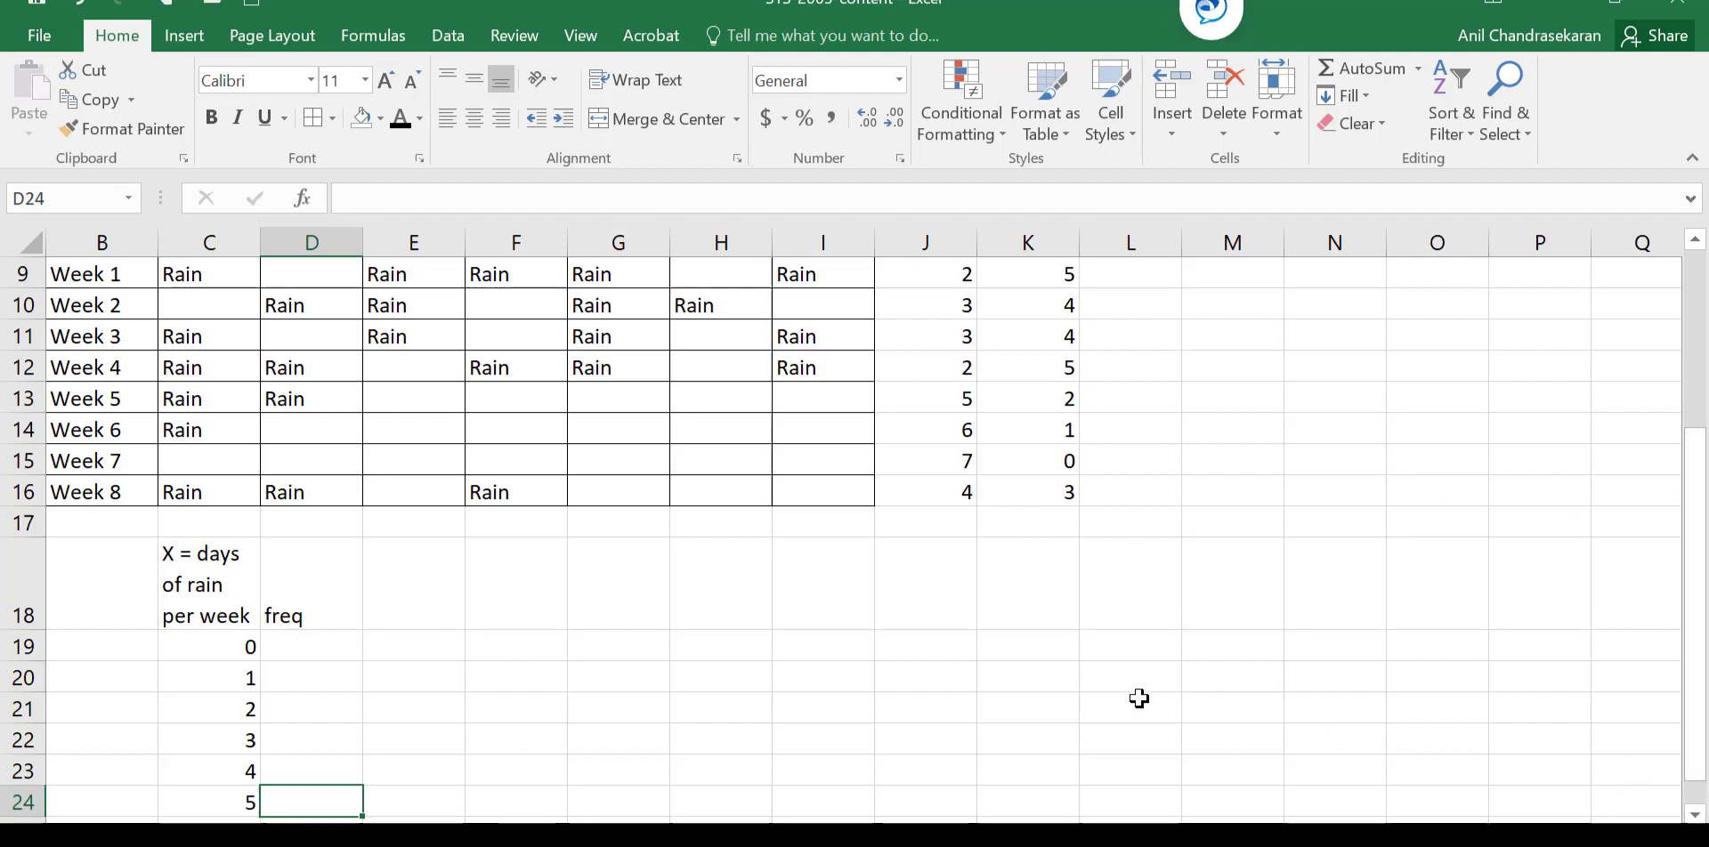
Enter the frequencies 1, 1, 1, 1, 2 and 2 in D19:D24 and total them in D25 with =SUM(D19:D24)
click(323, 641)
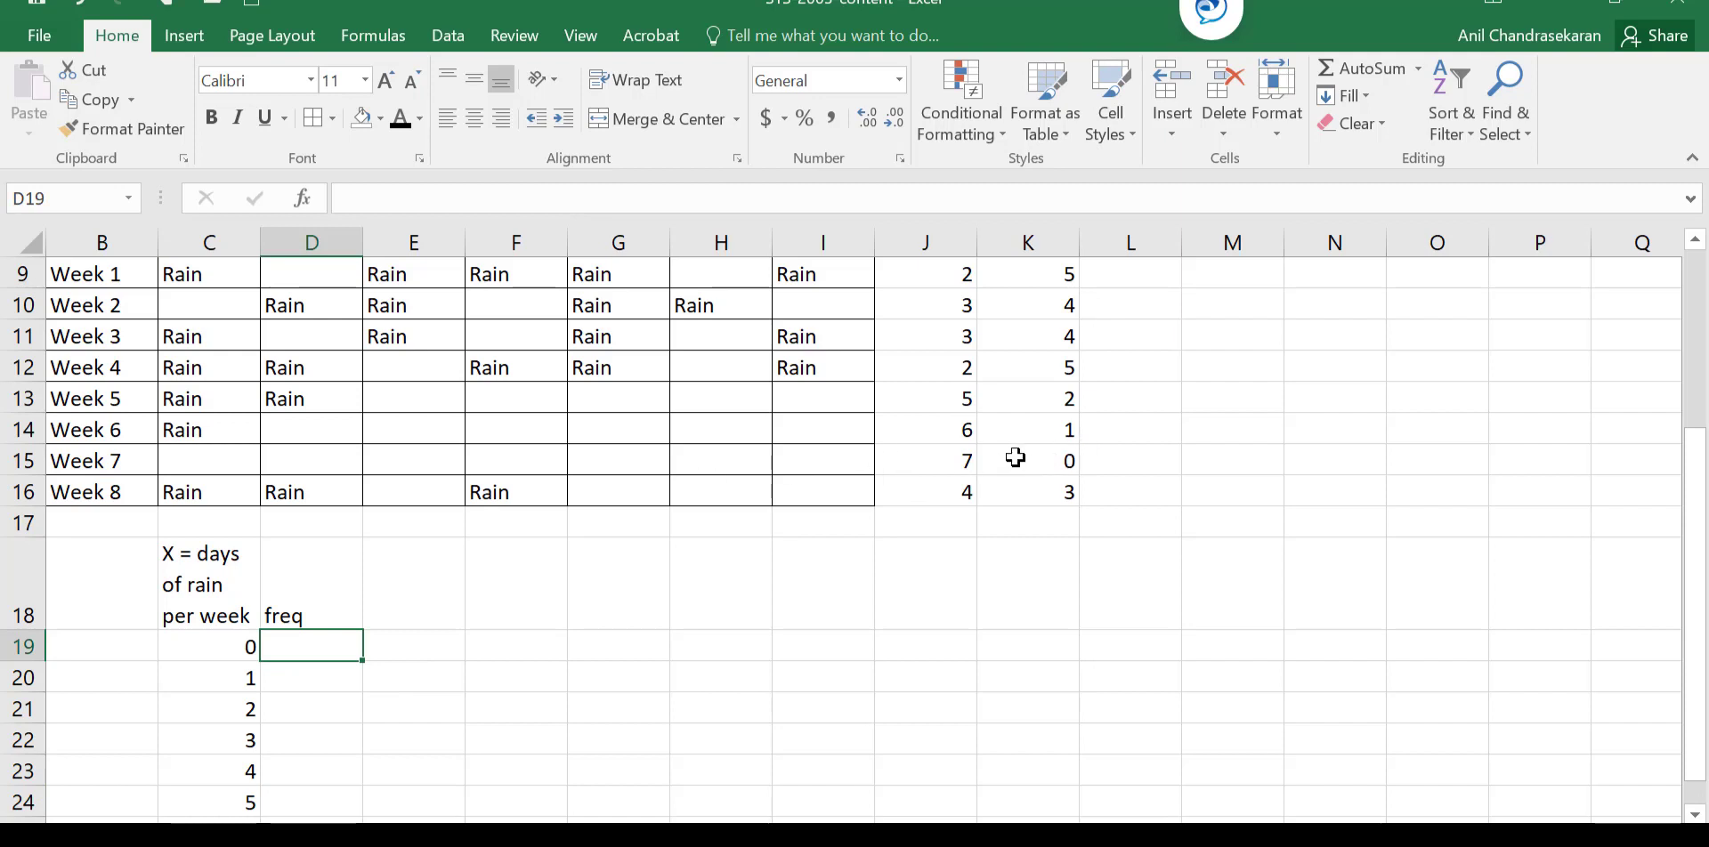
text(1)
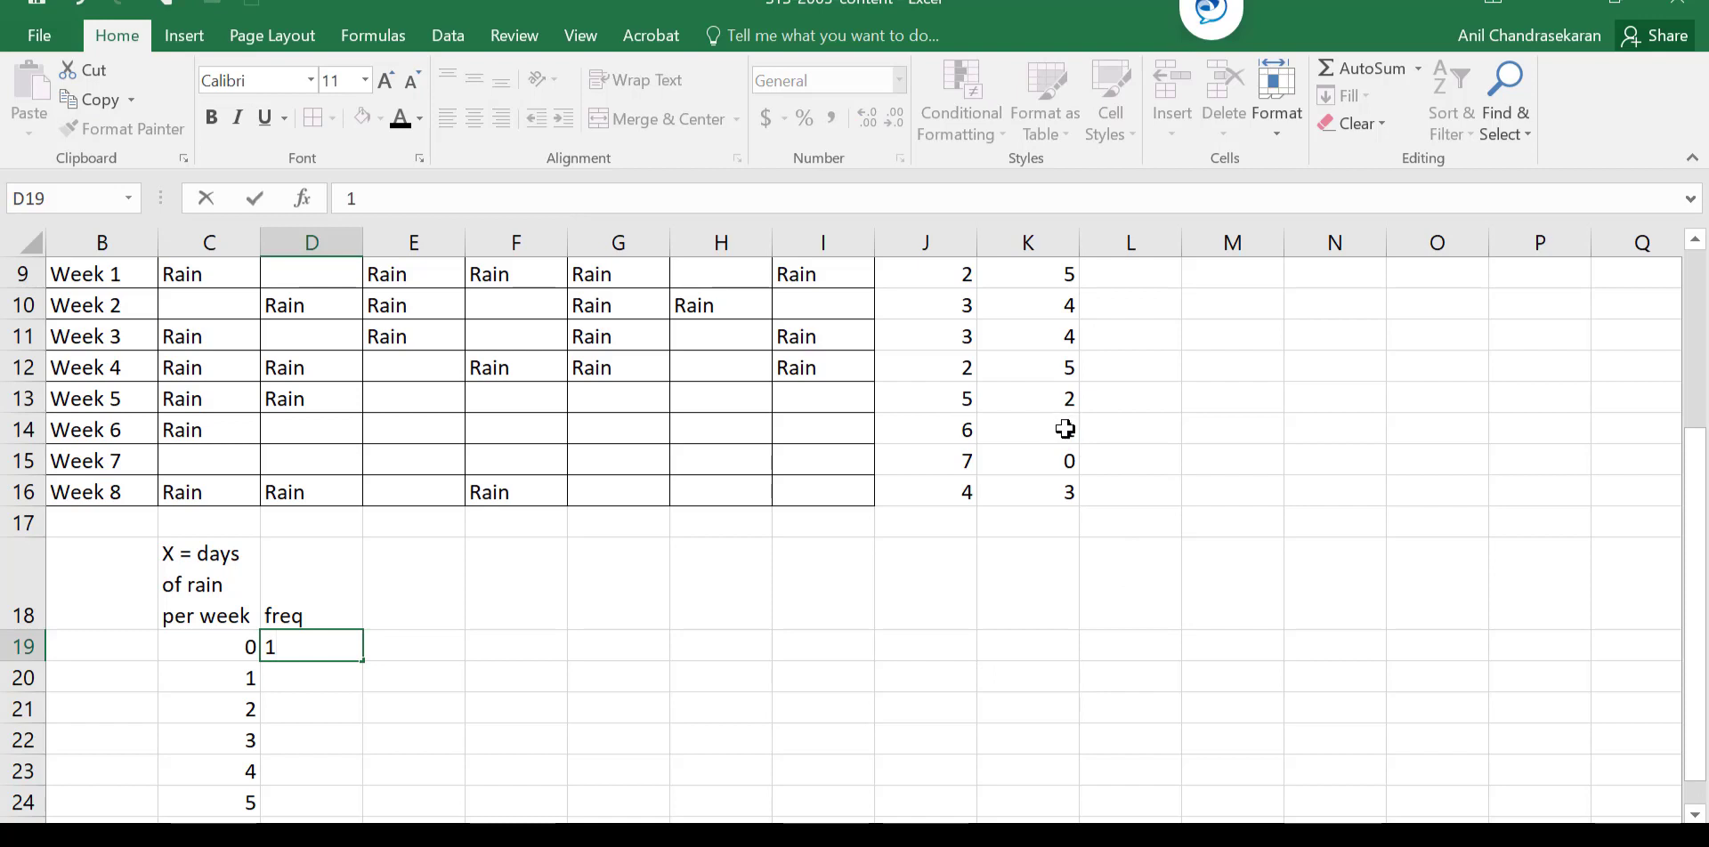
key(Return)
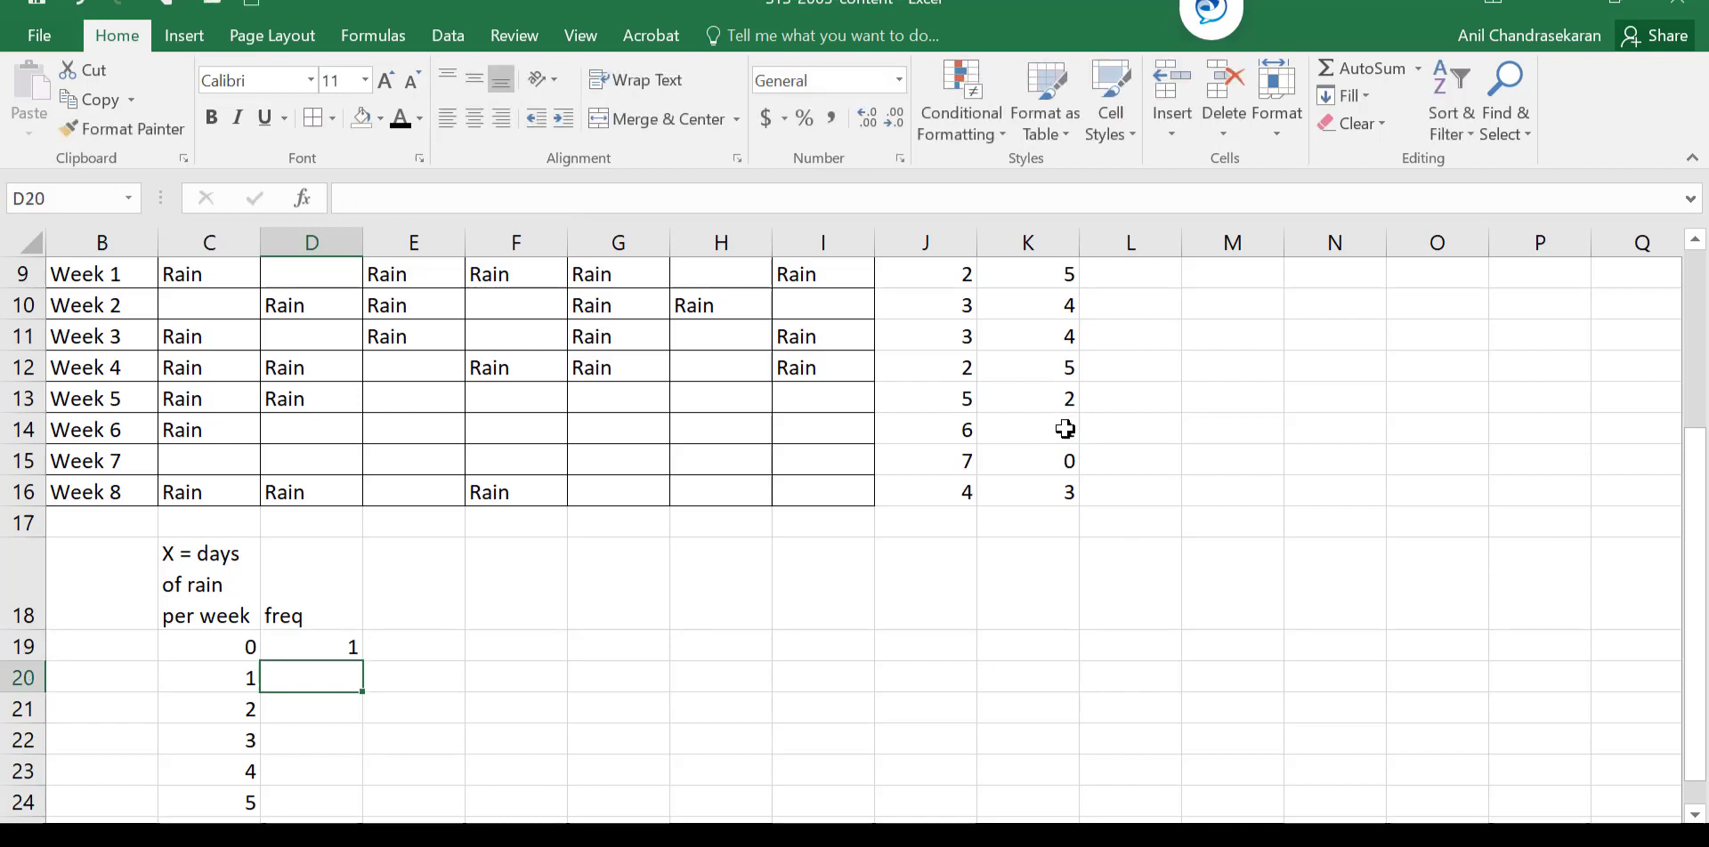
text(1)
key(Return)
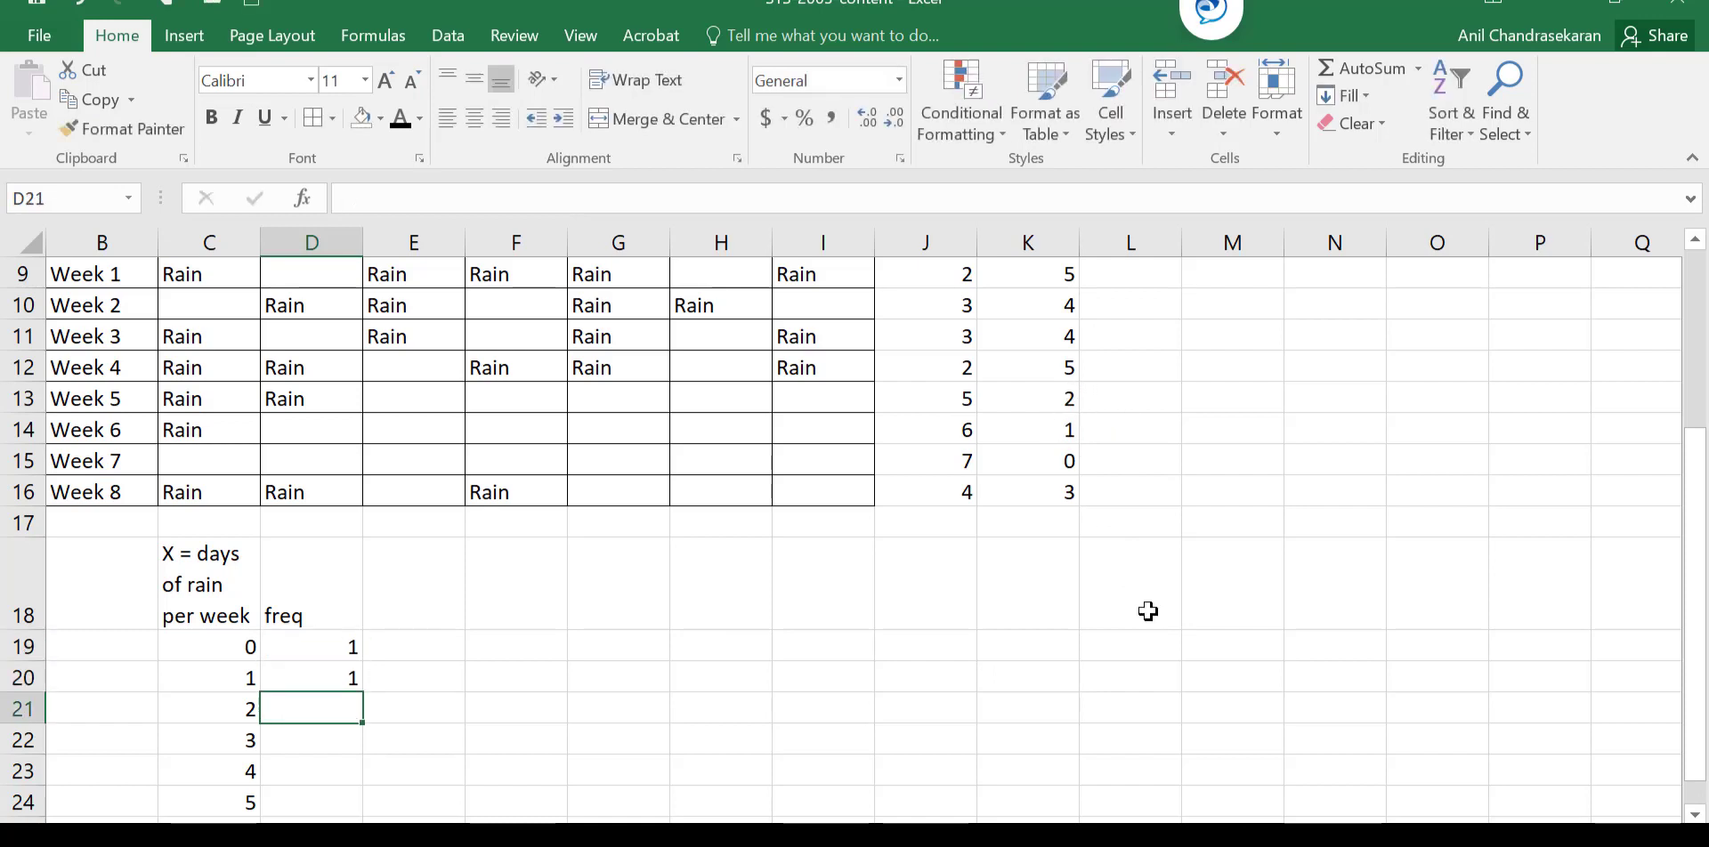
text(1)
key(Return)
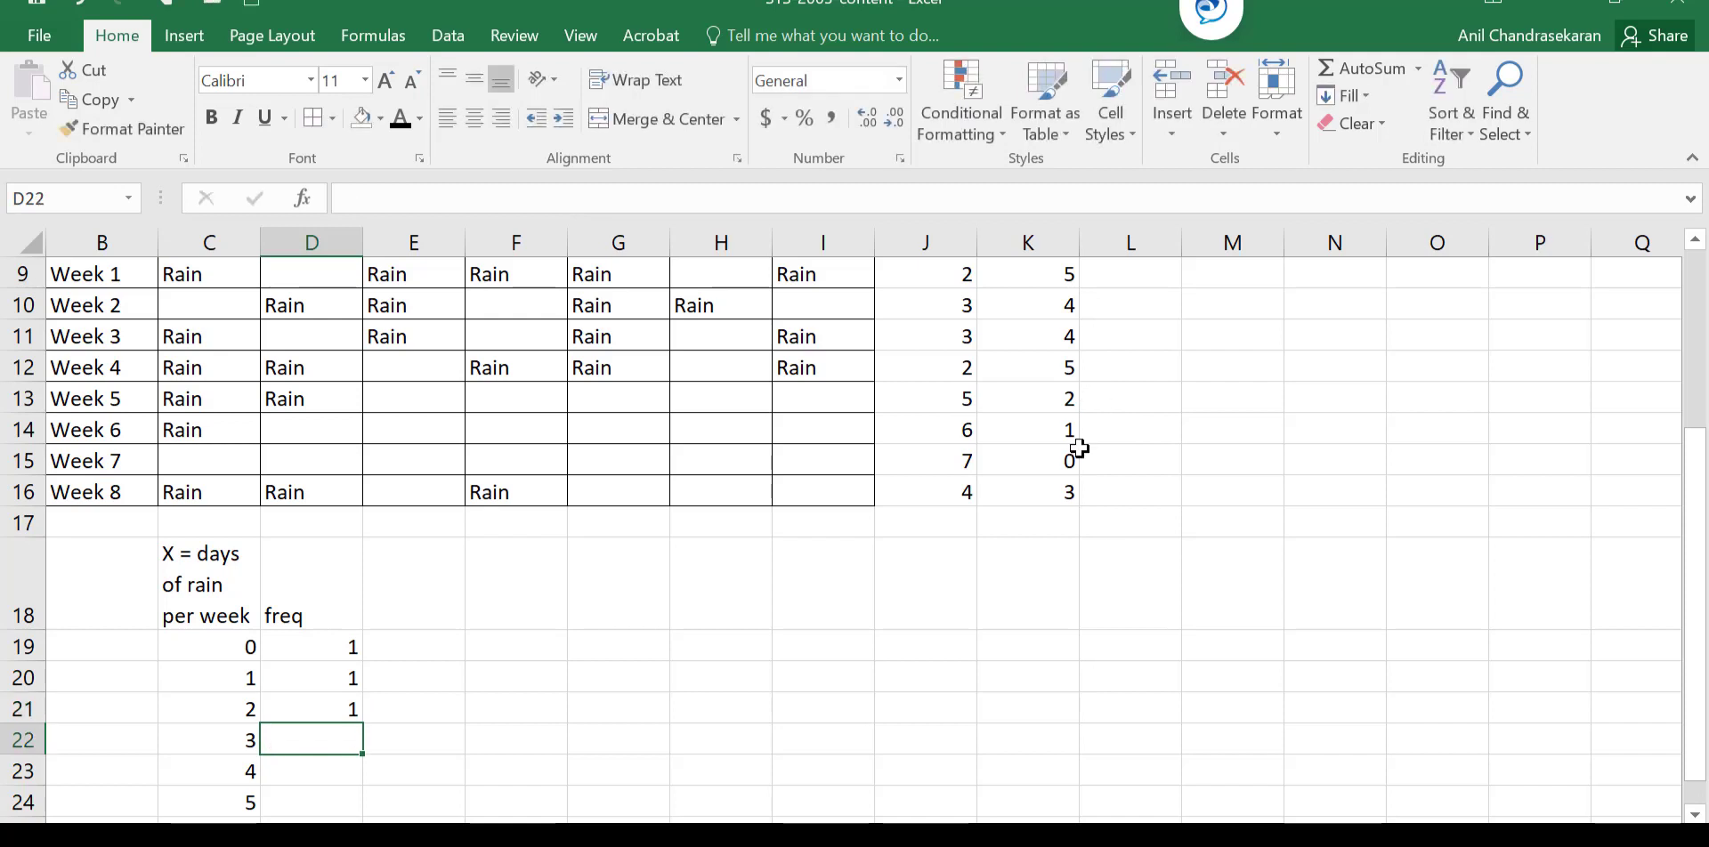
text(1)
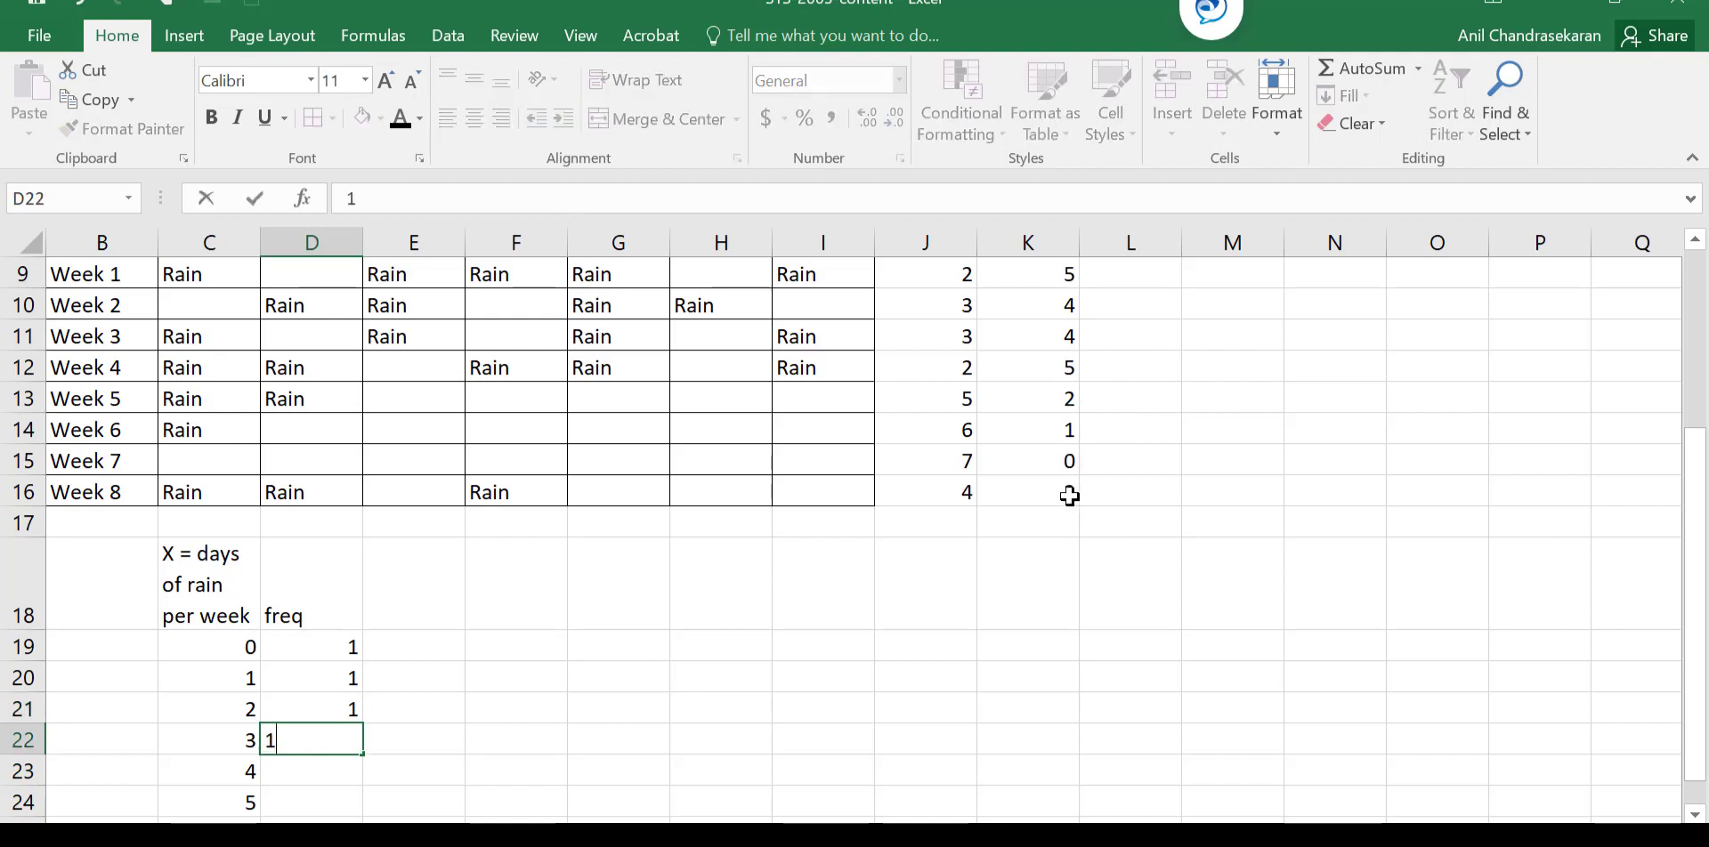
key(Return)
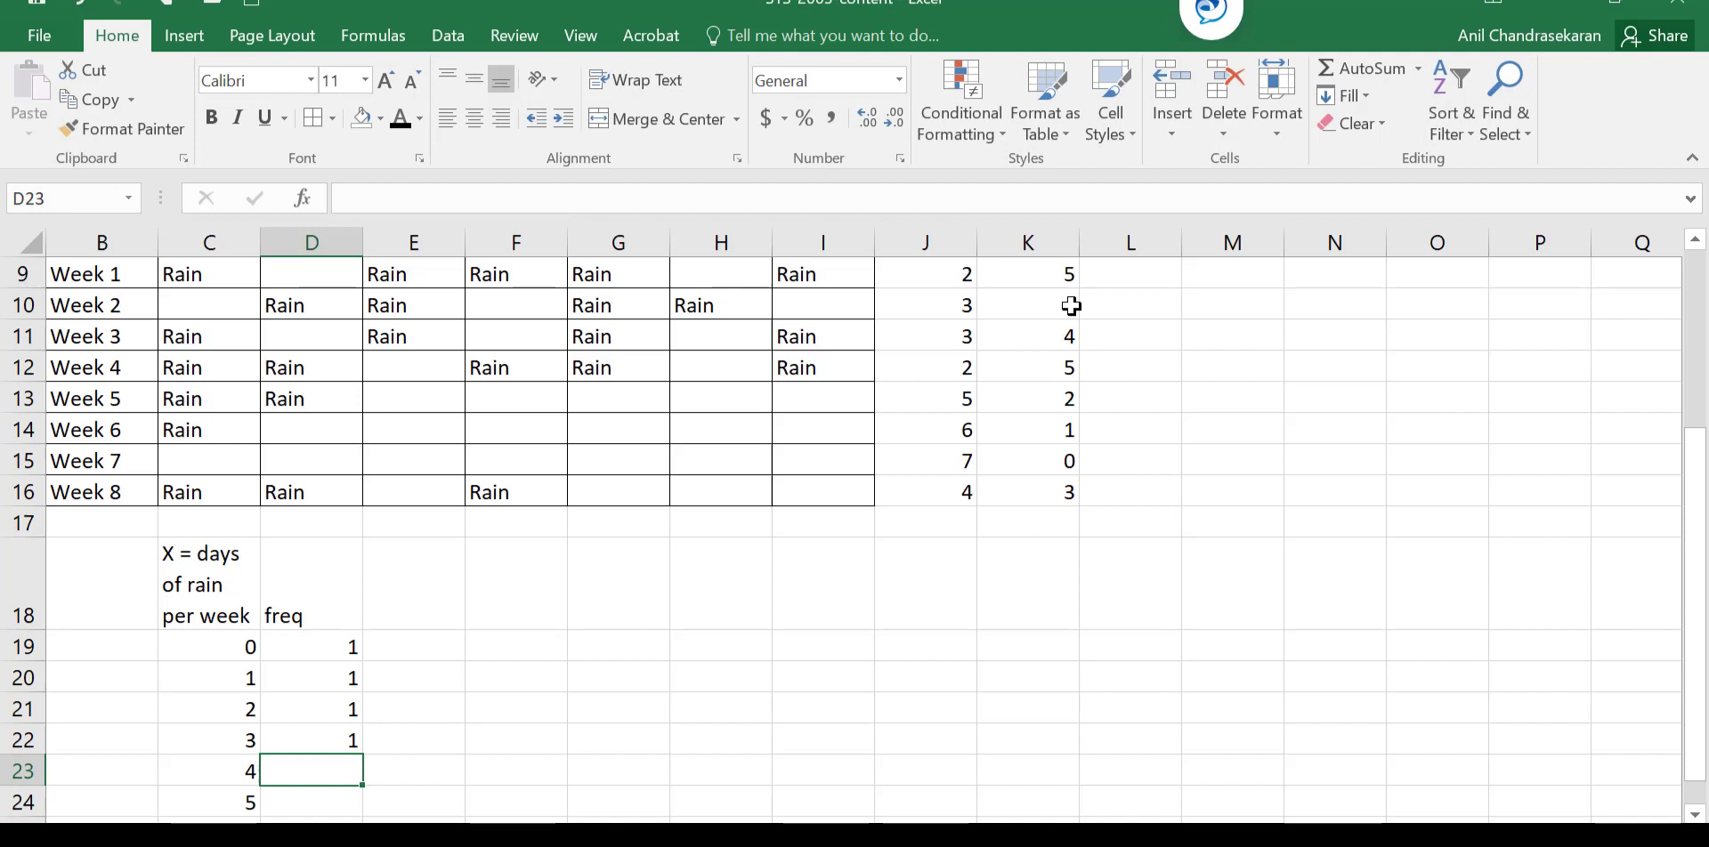
text(2)
key(Return)
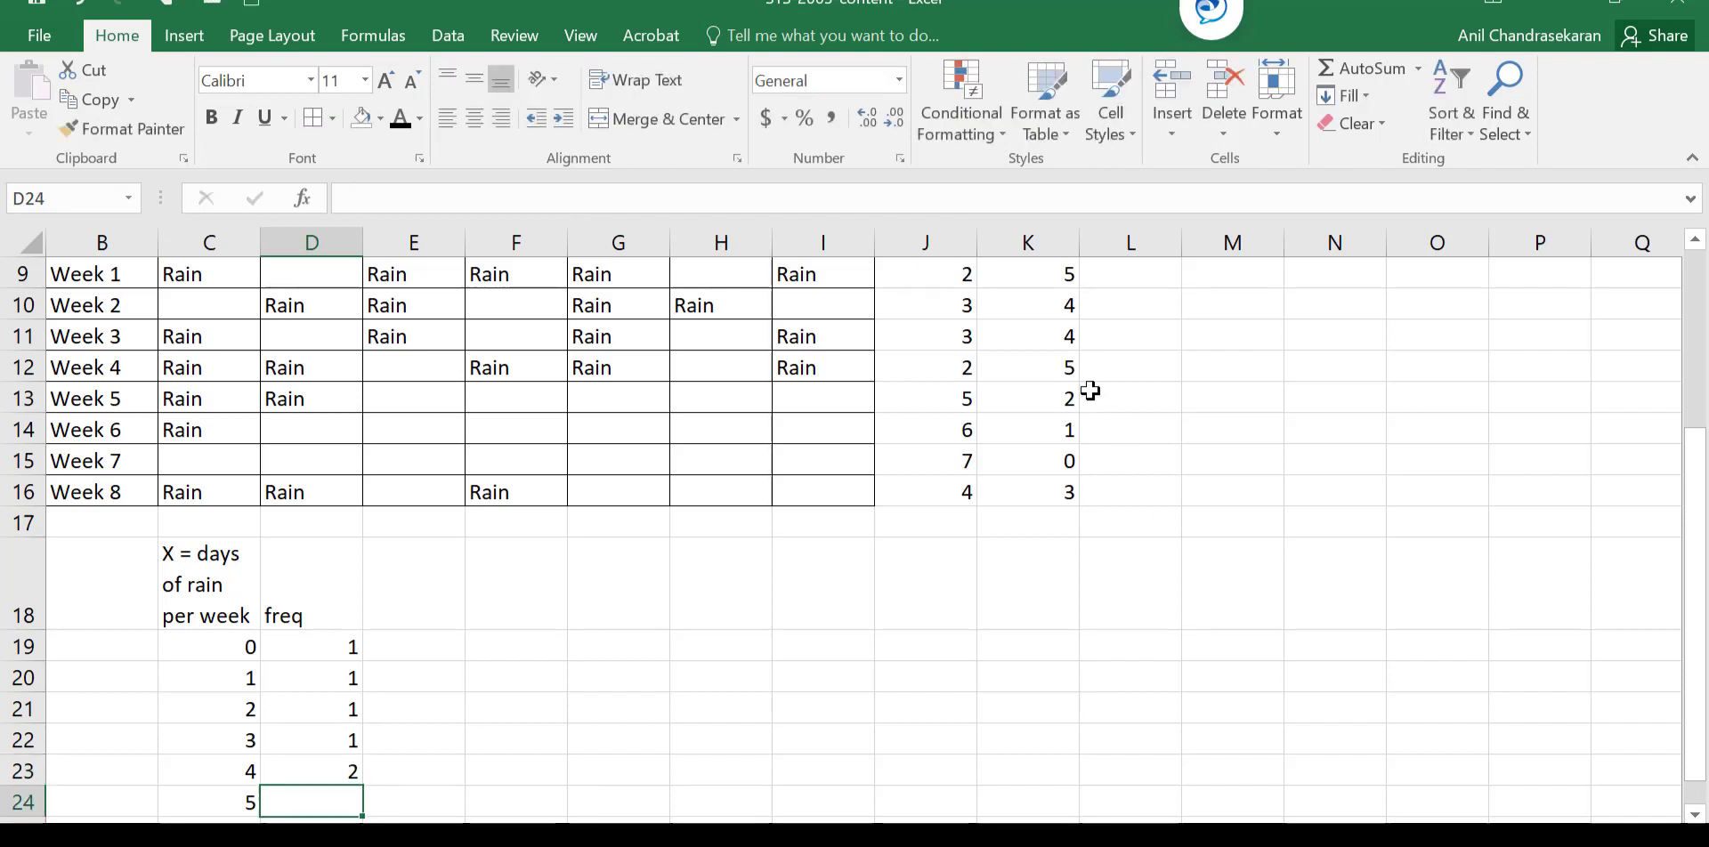
text(2)
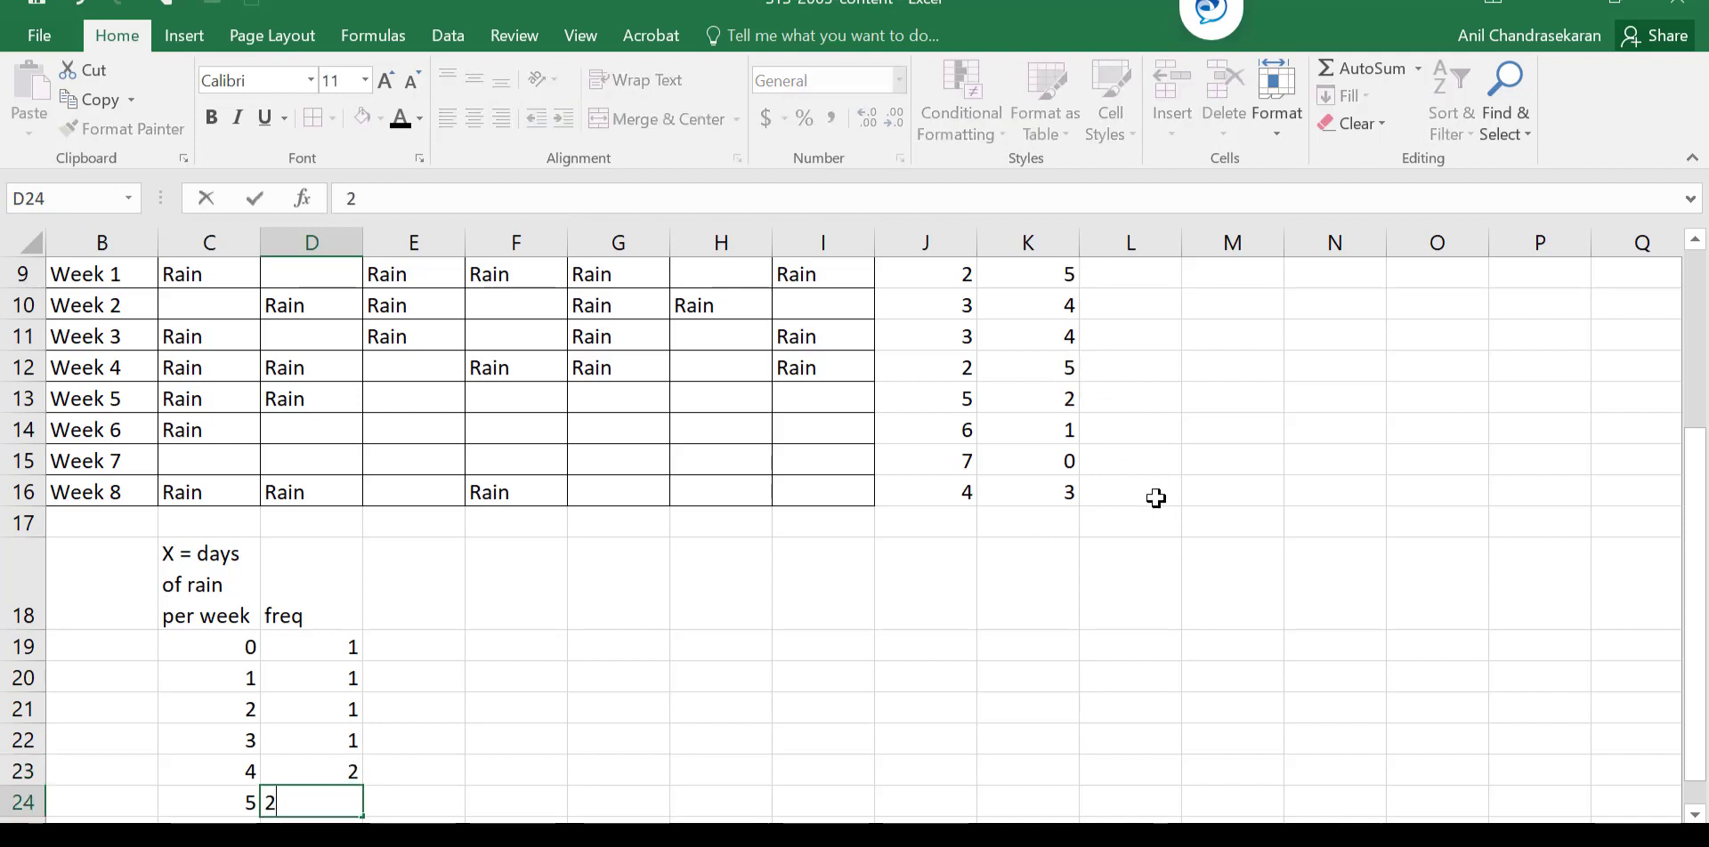
key(Return)
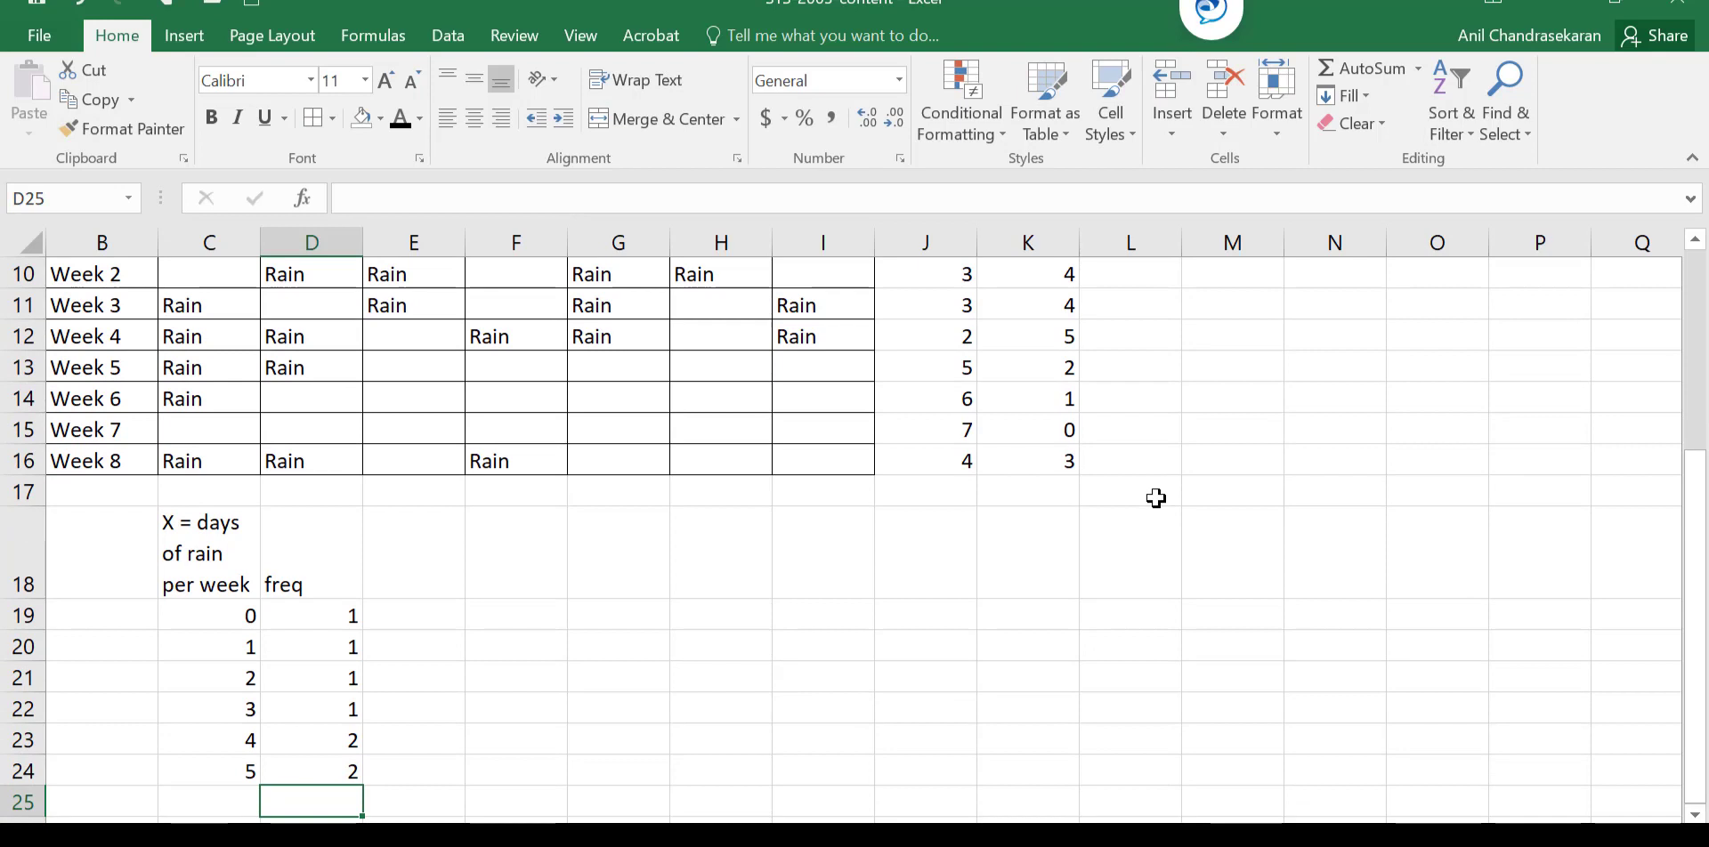
click(1378, 76)
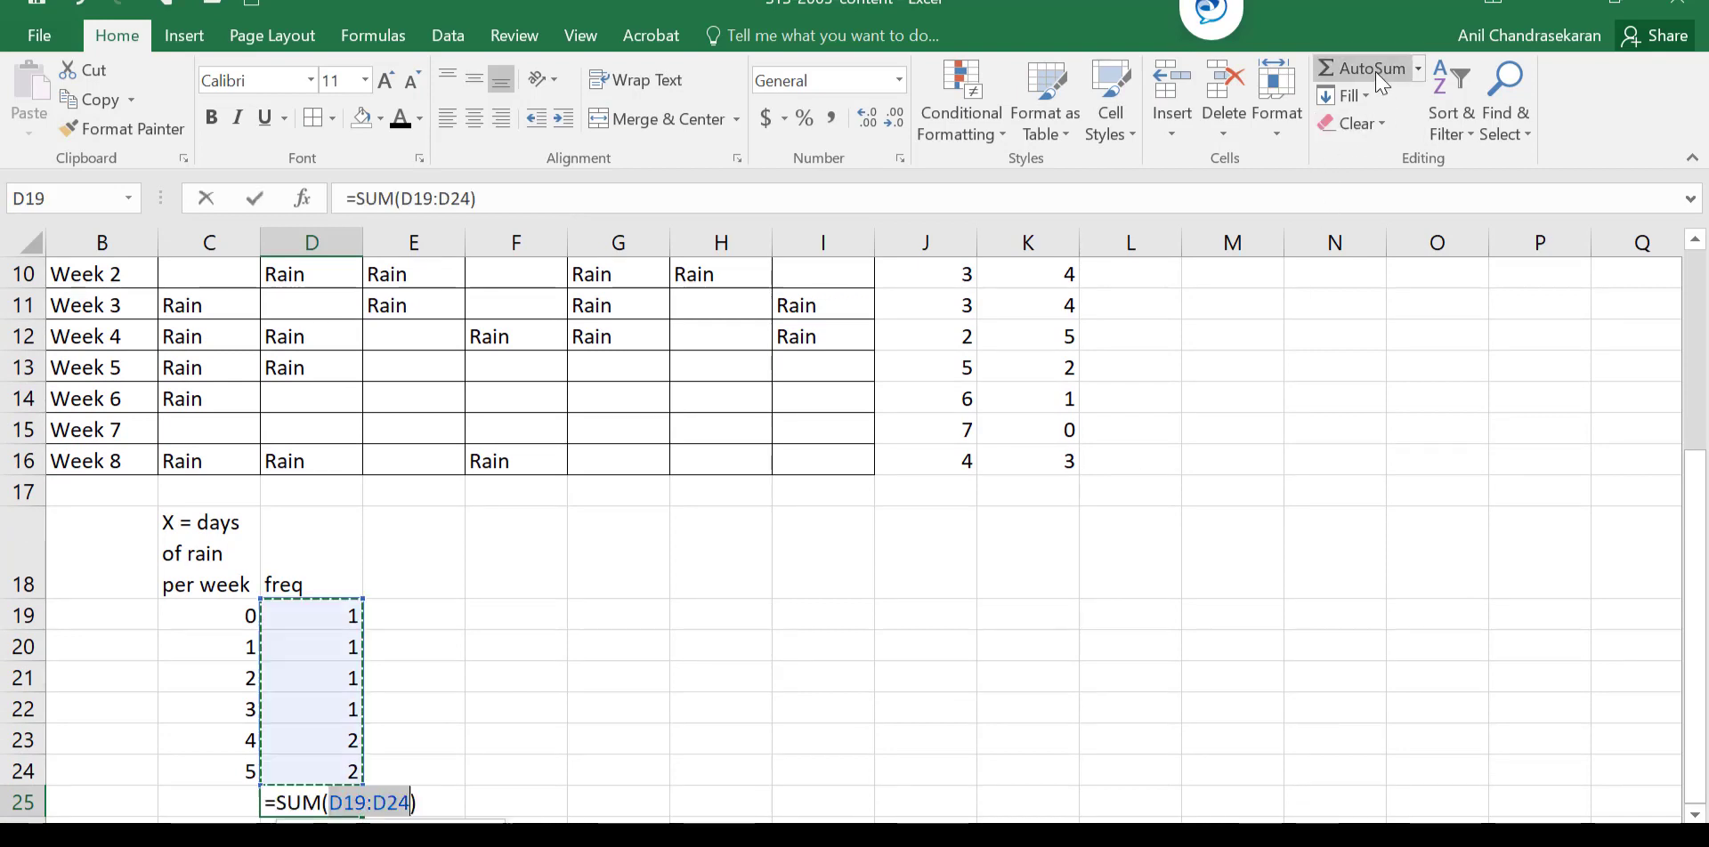
click(1378, 76)
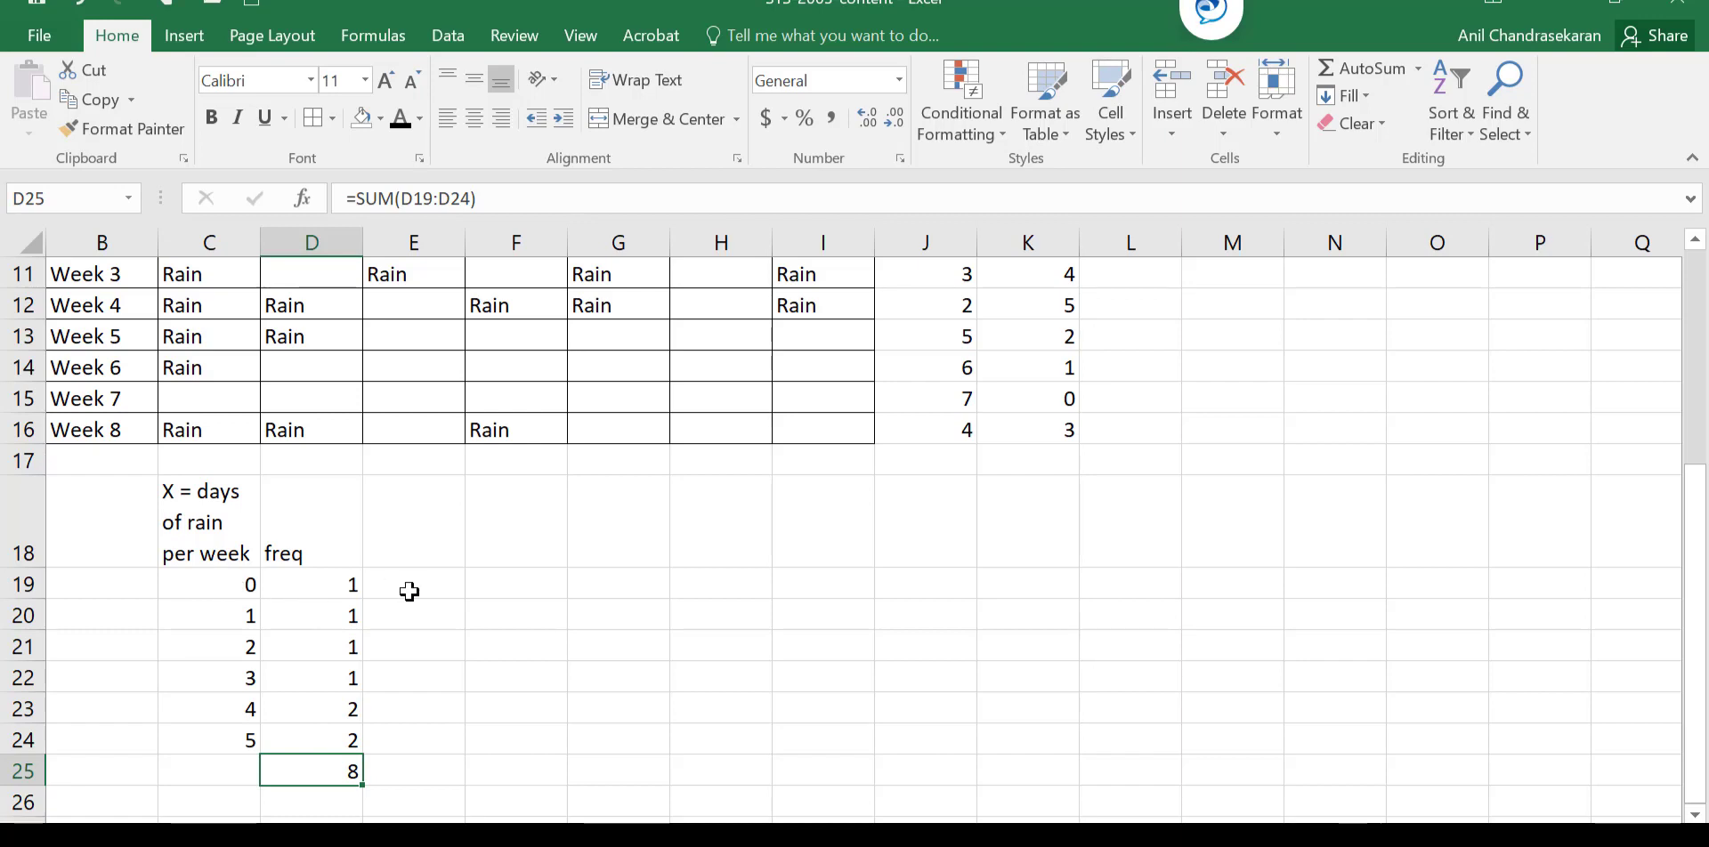
Label E18 "Prob-X" and enter the formula =D19/D25 in E19 for the probability of zero rainy days
click(427, 532)
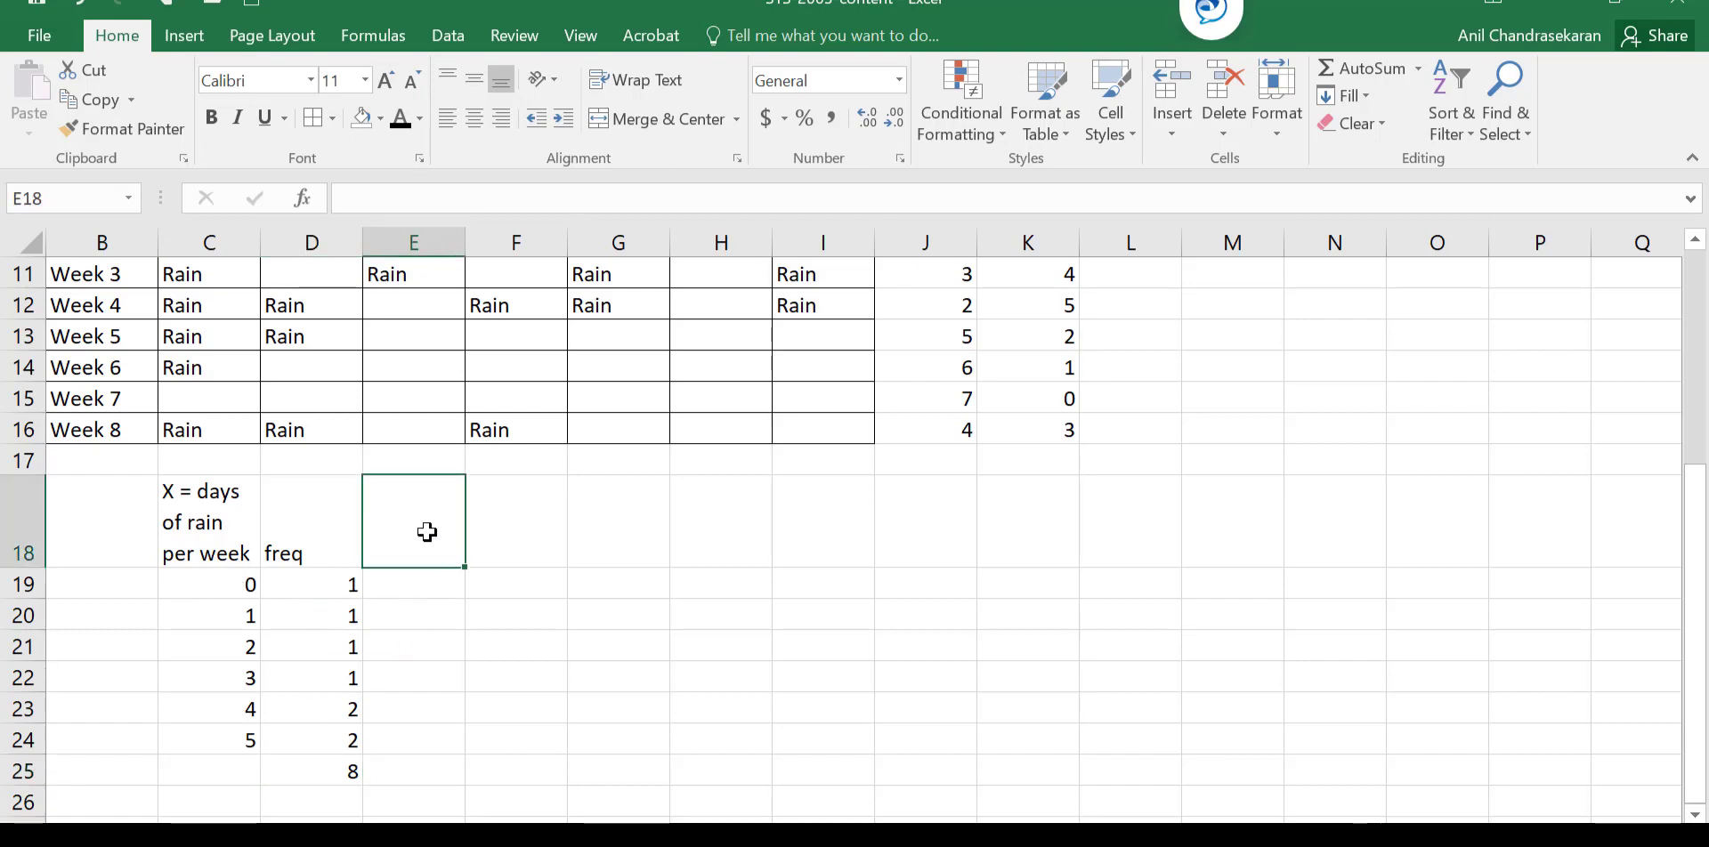
text(Prob)
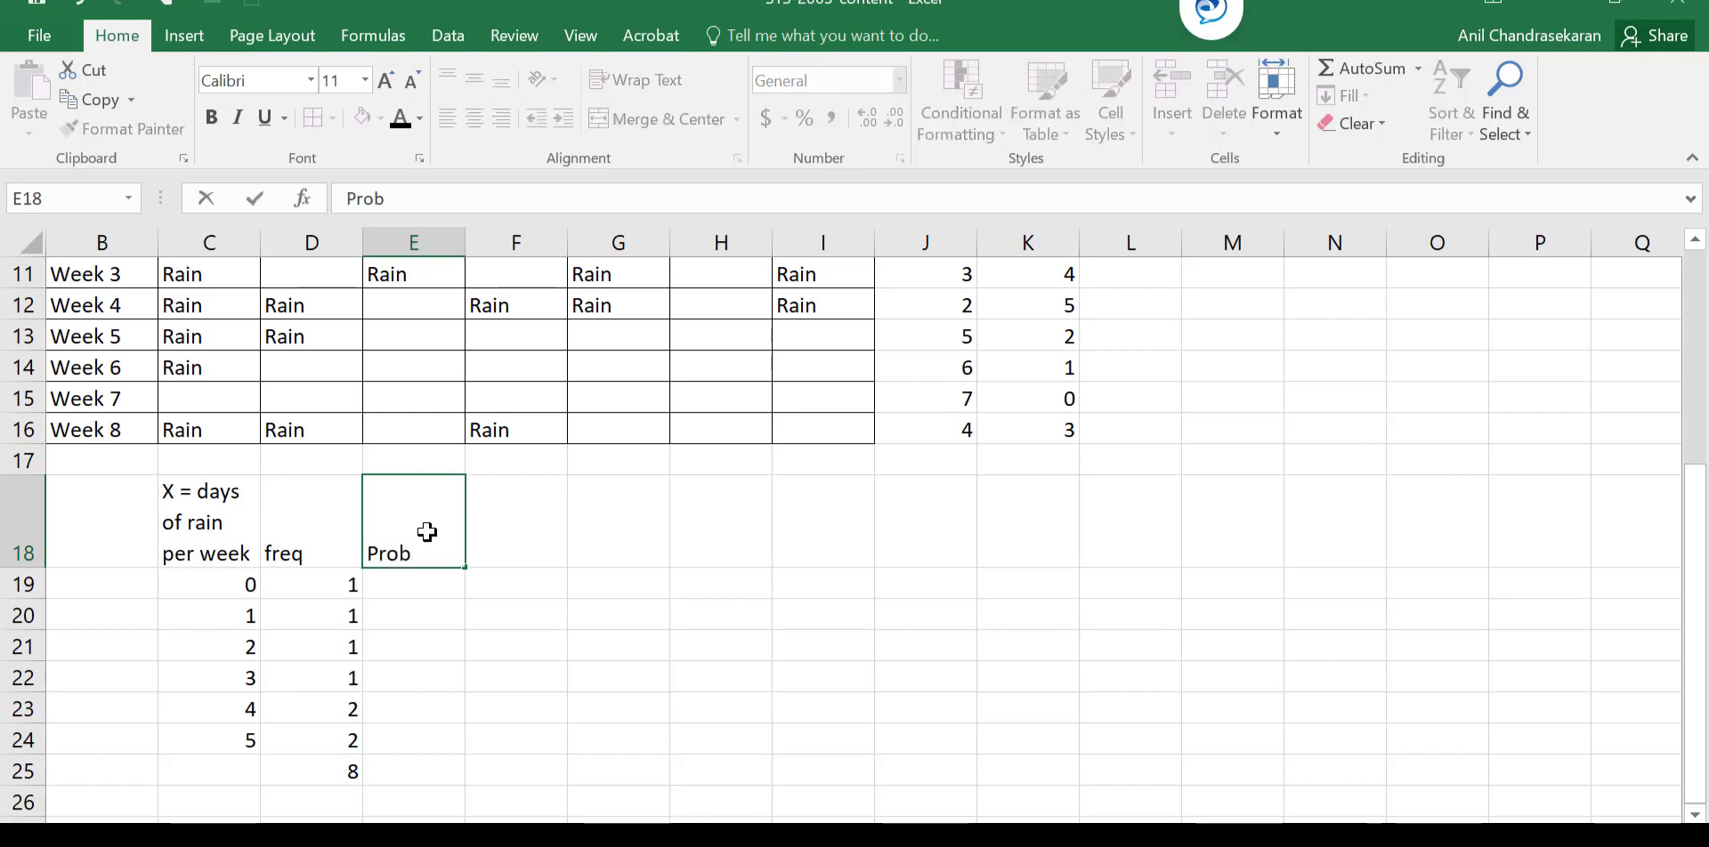
text(-X)
key(Return)
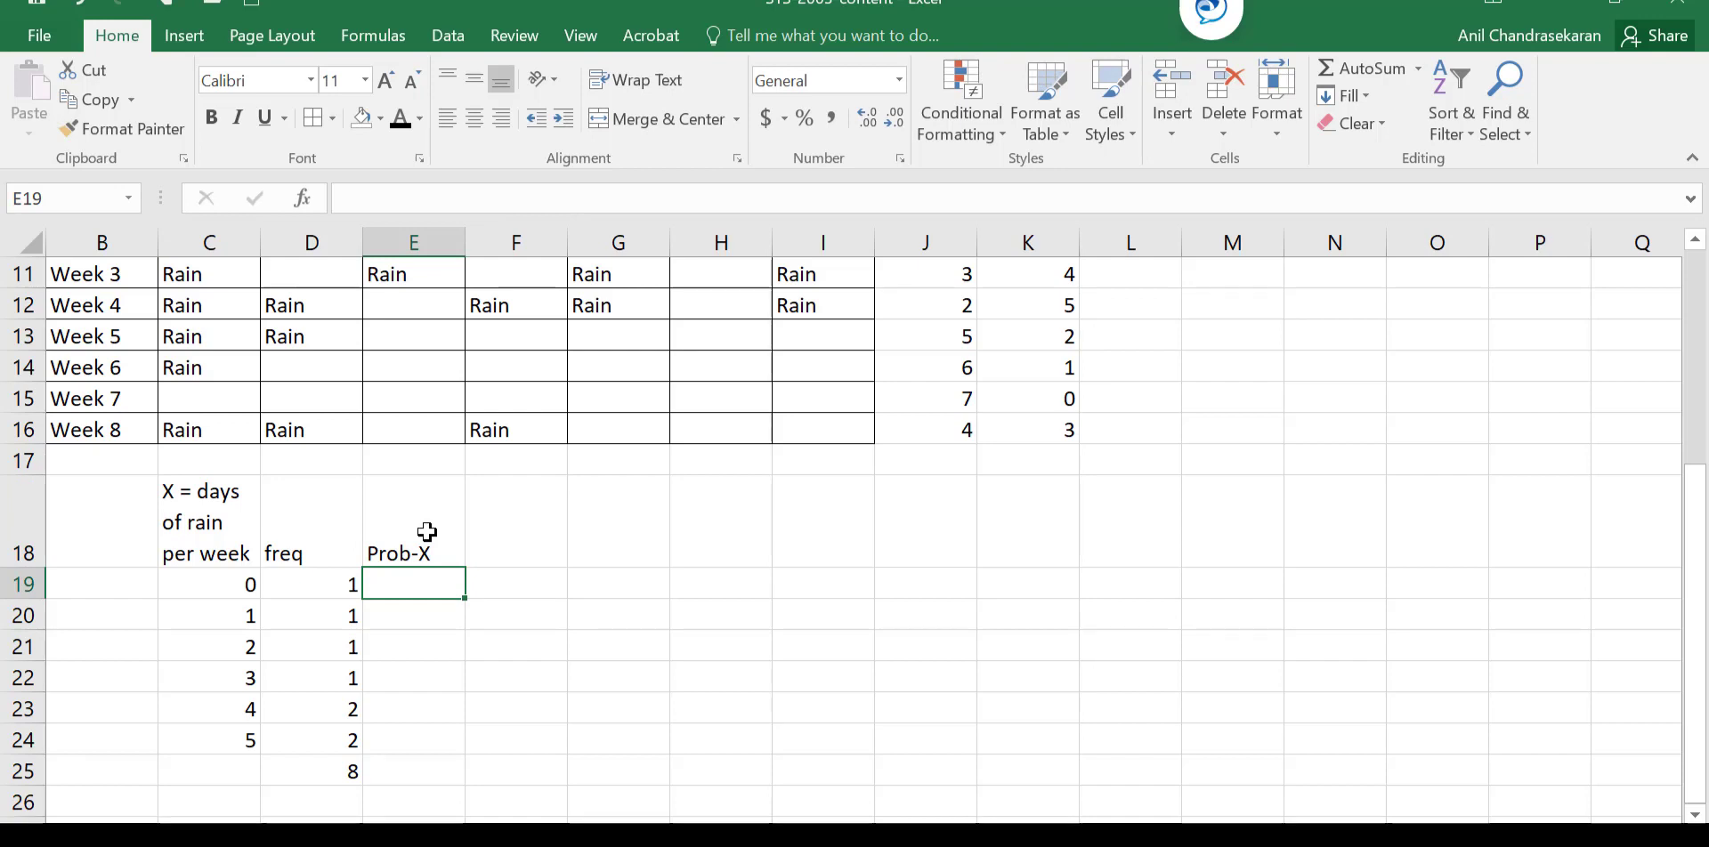
text(=D19/)
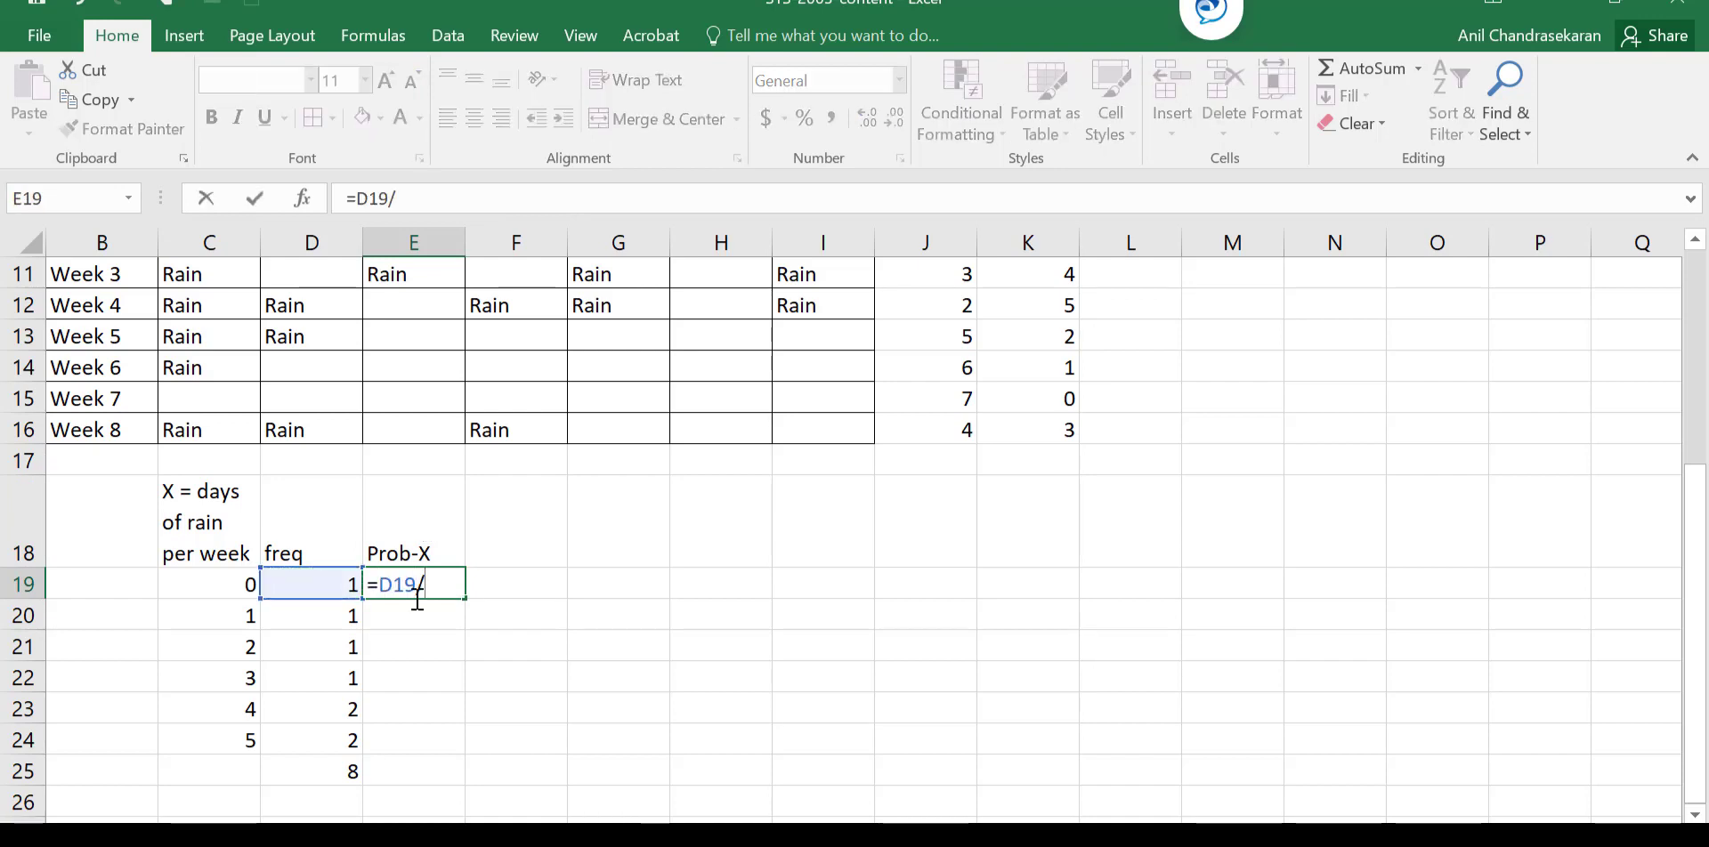
click(337, 774)
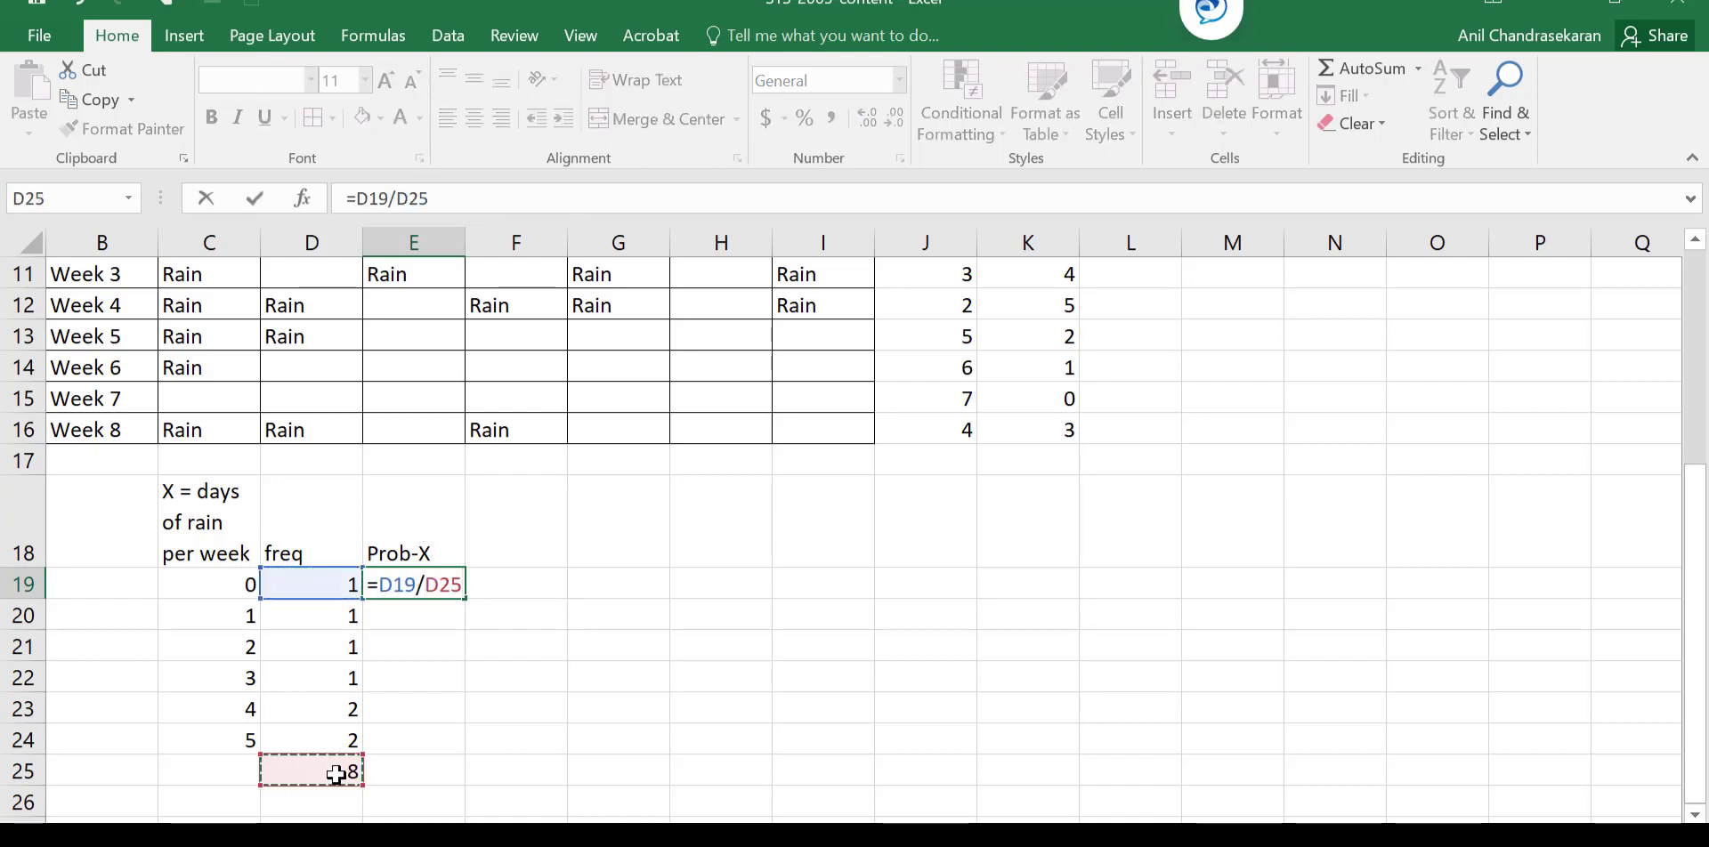
key(Return)
key(Up)
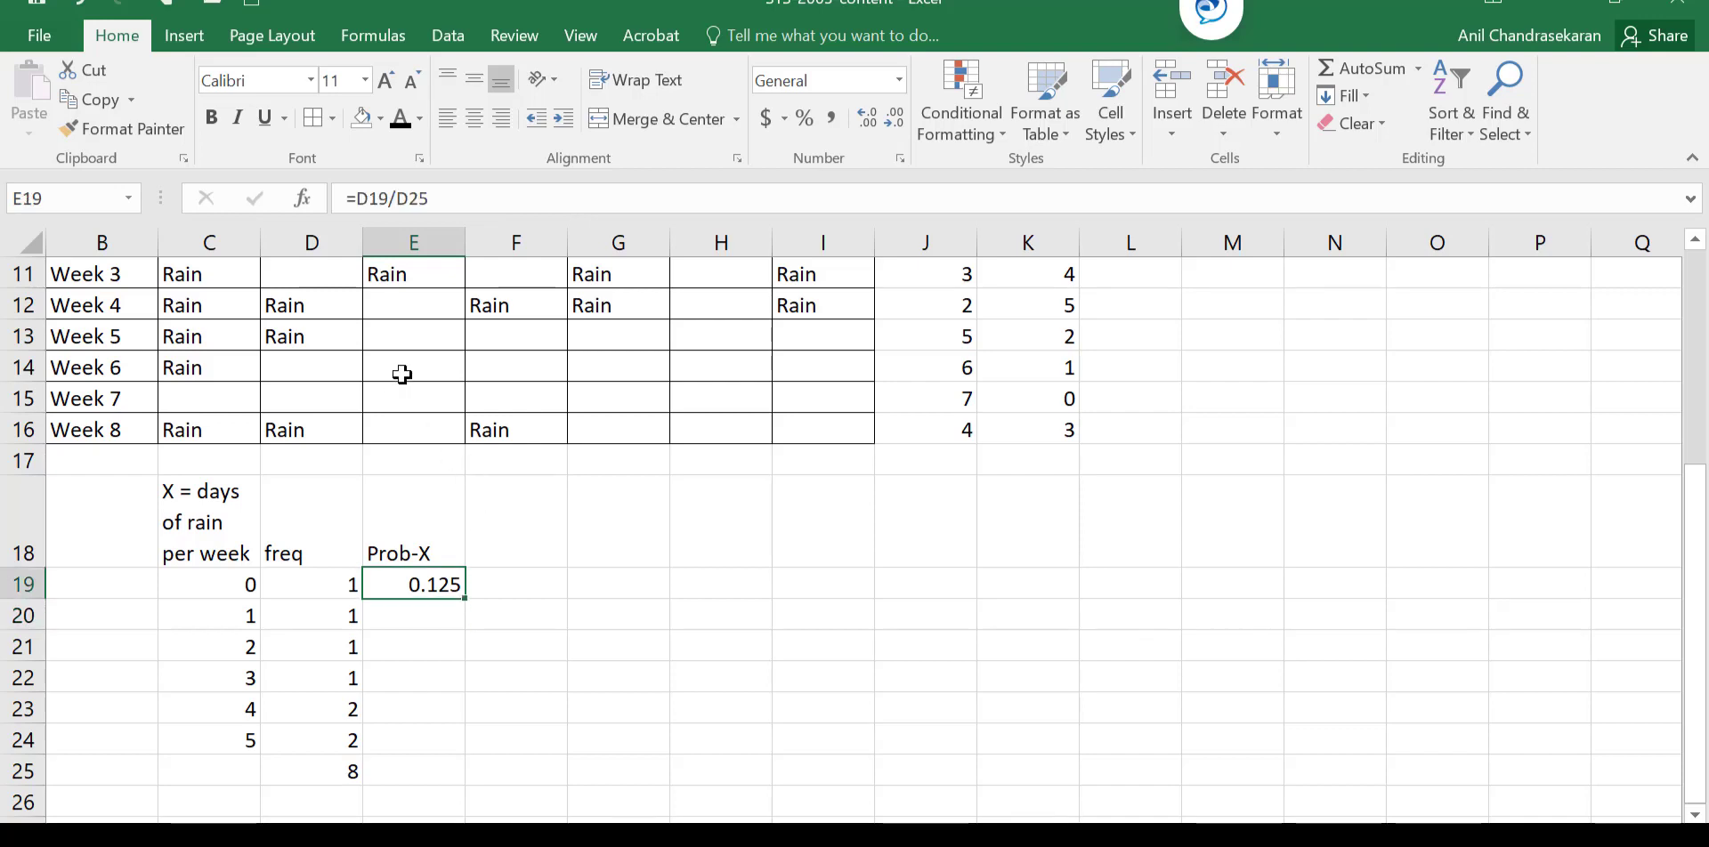
Make the total's reference absolute in E19 as =D19/$D$25 and copy the formula down through E24
click(408, 198)
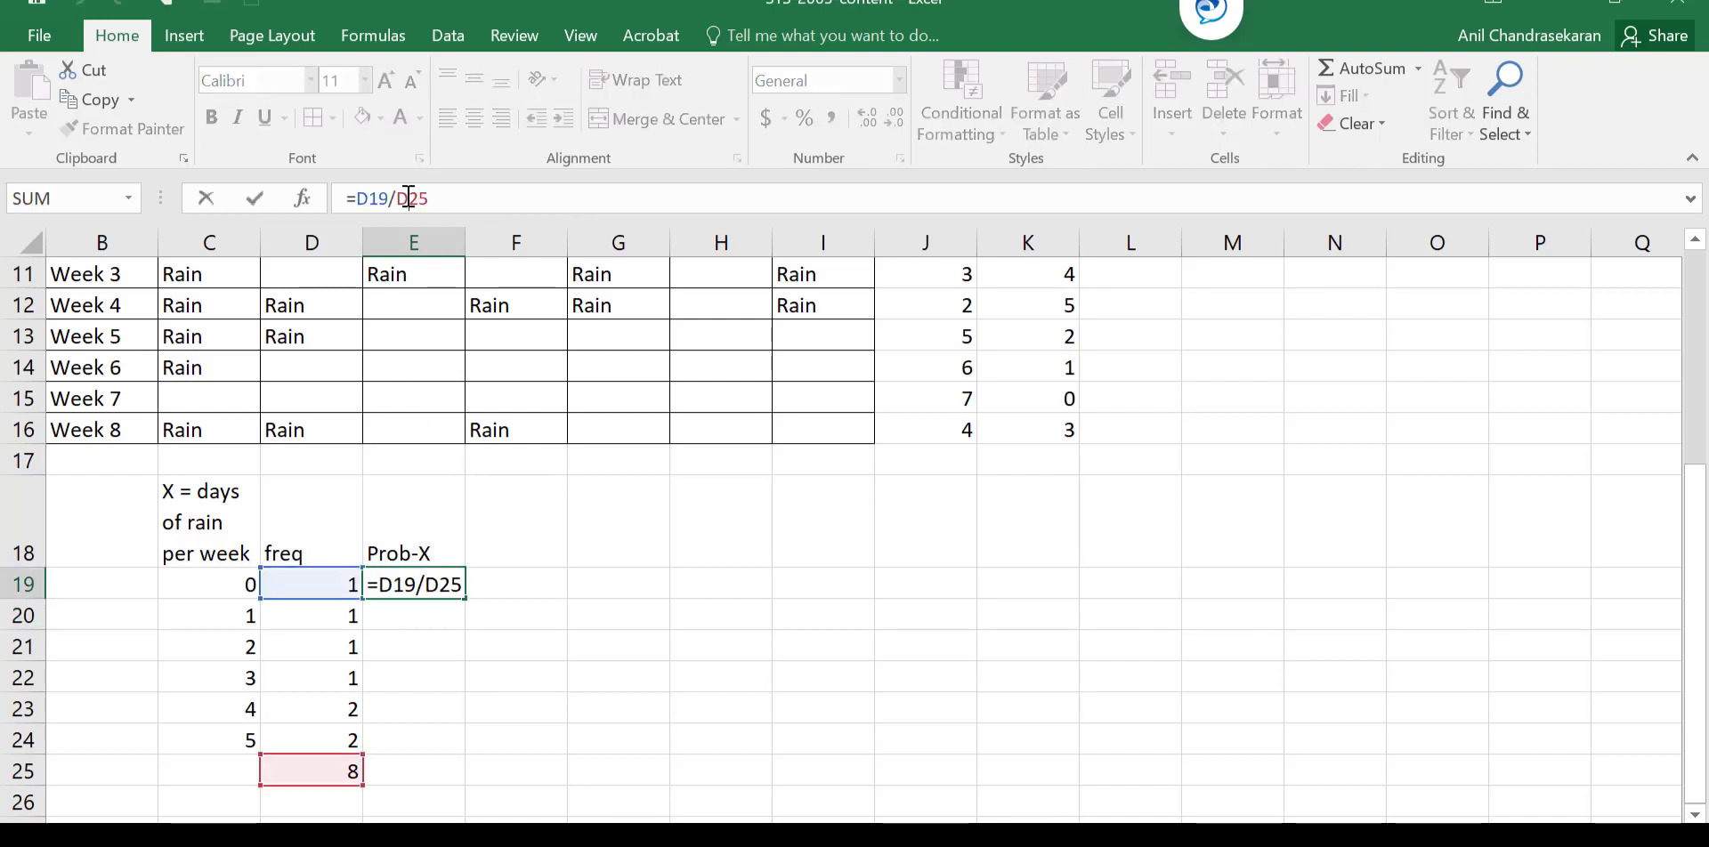
text($D$)
key(Return)
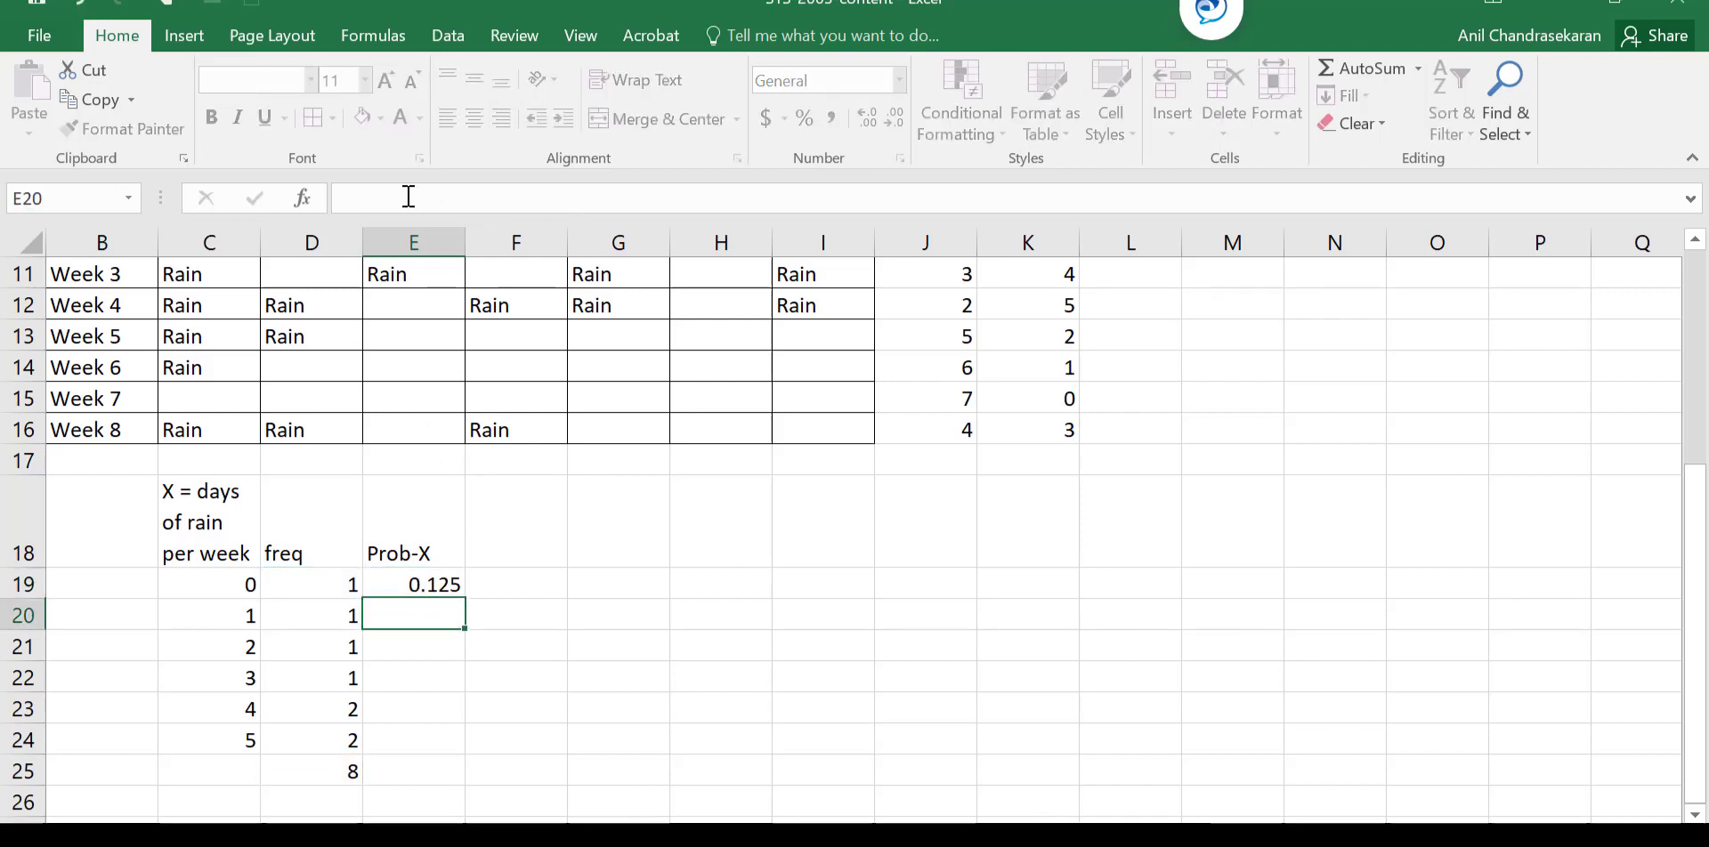
key(Up)
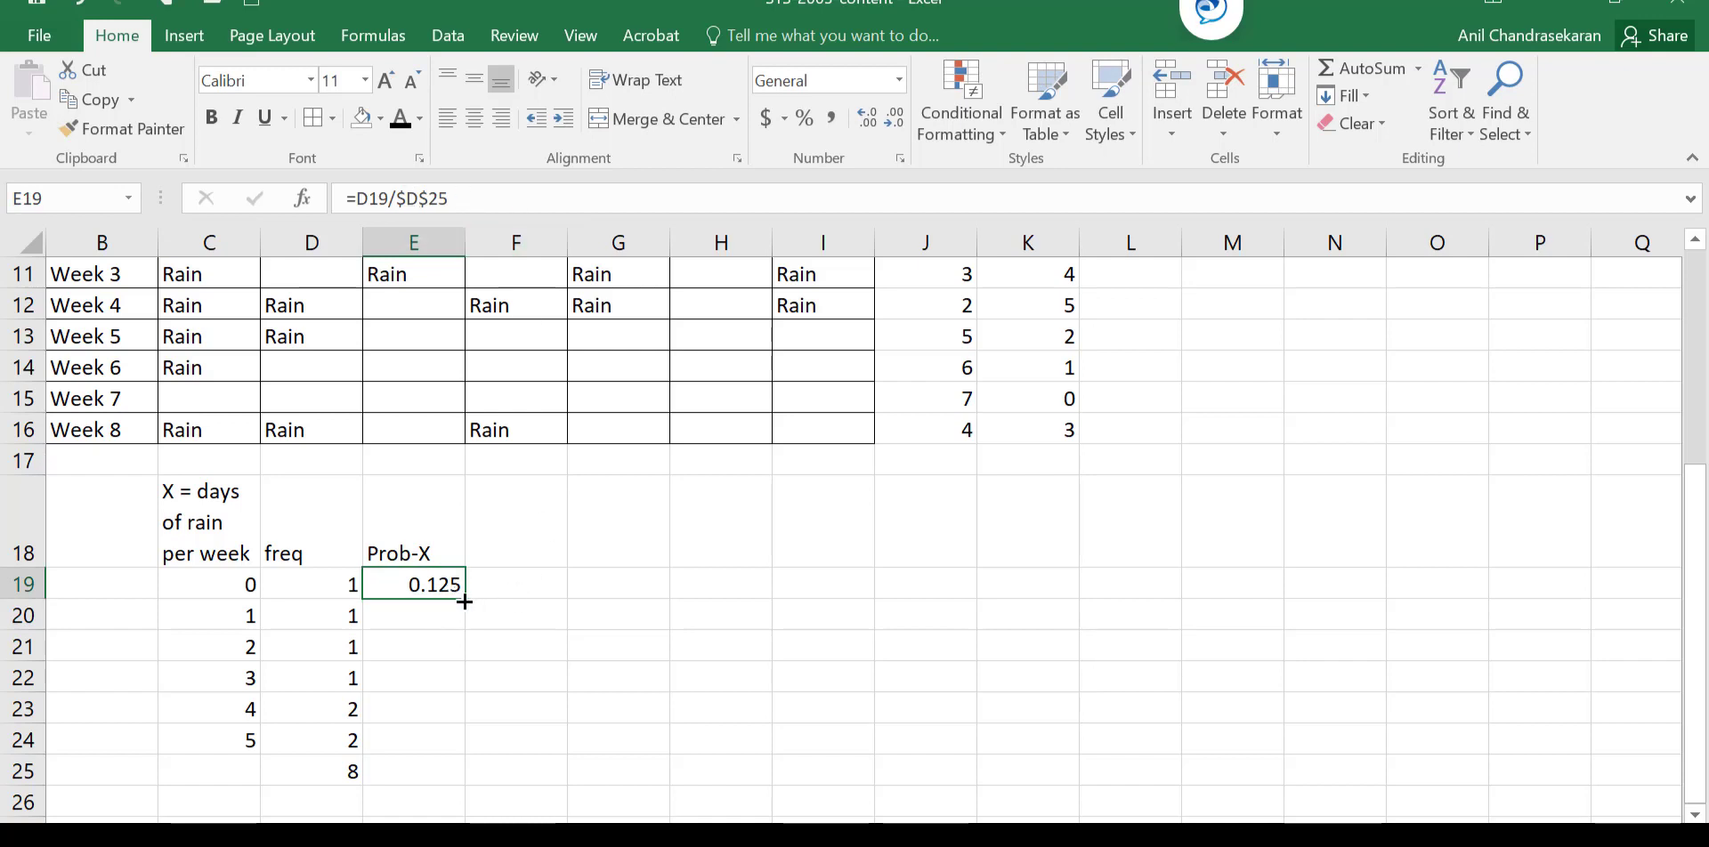
drag(463, 601, 462, 754)
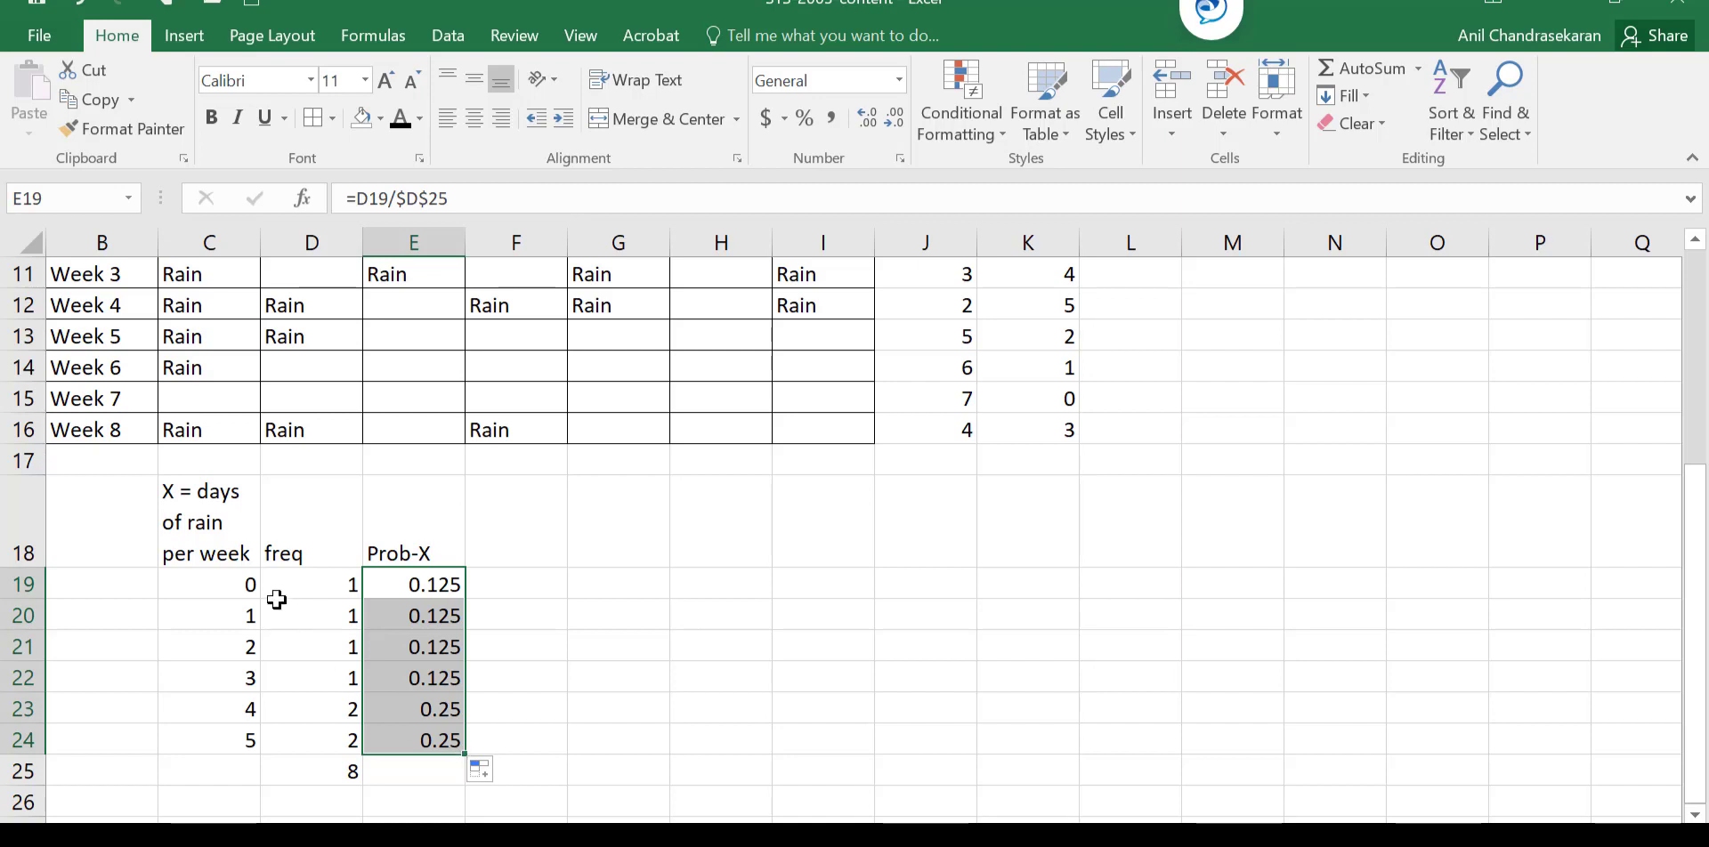
Apply borders to all cells of the probability table in C18:E24
drag(197, 521, 409, 744)
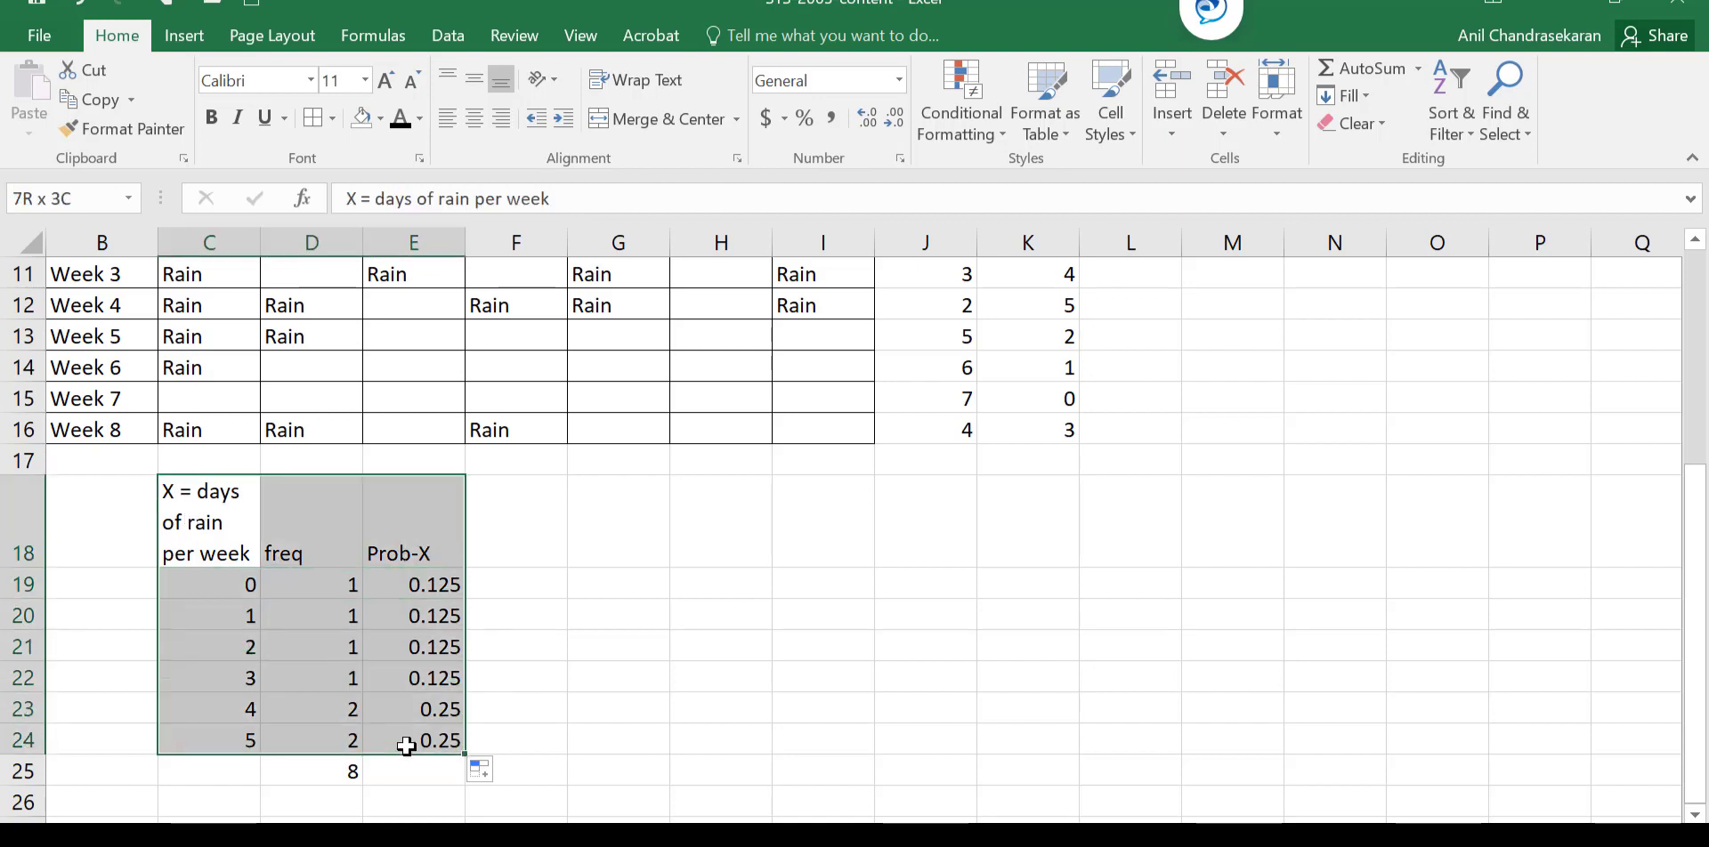
click(311, 121)
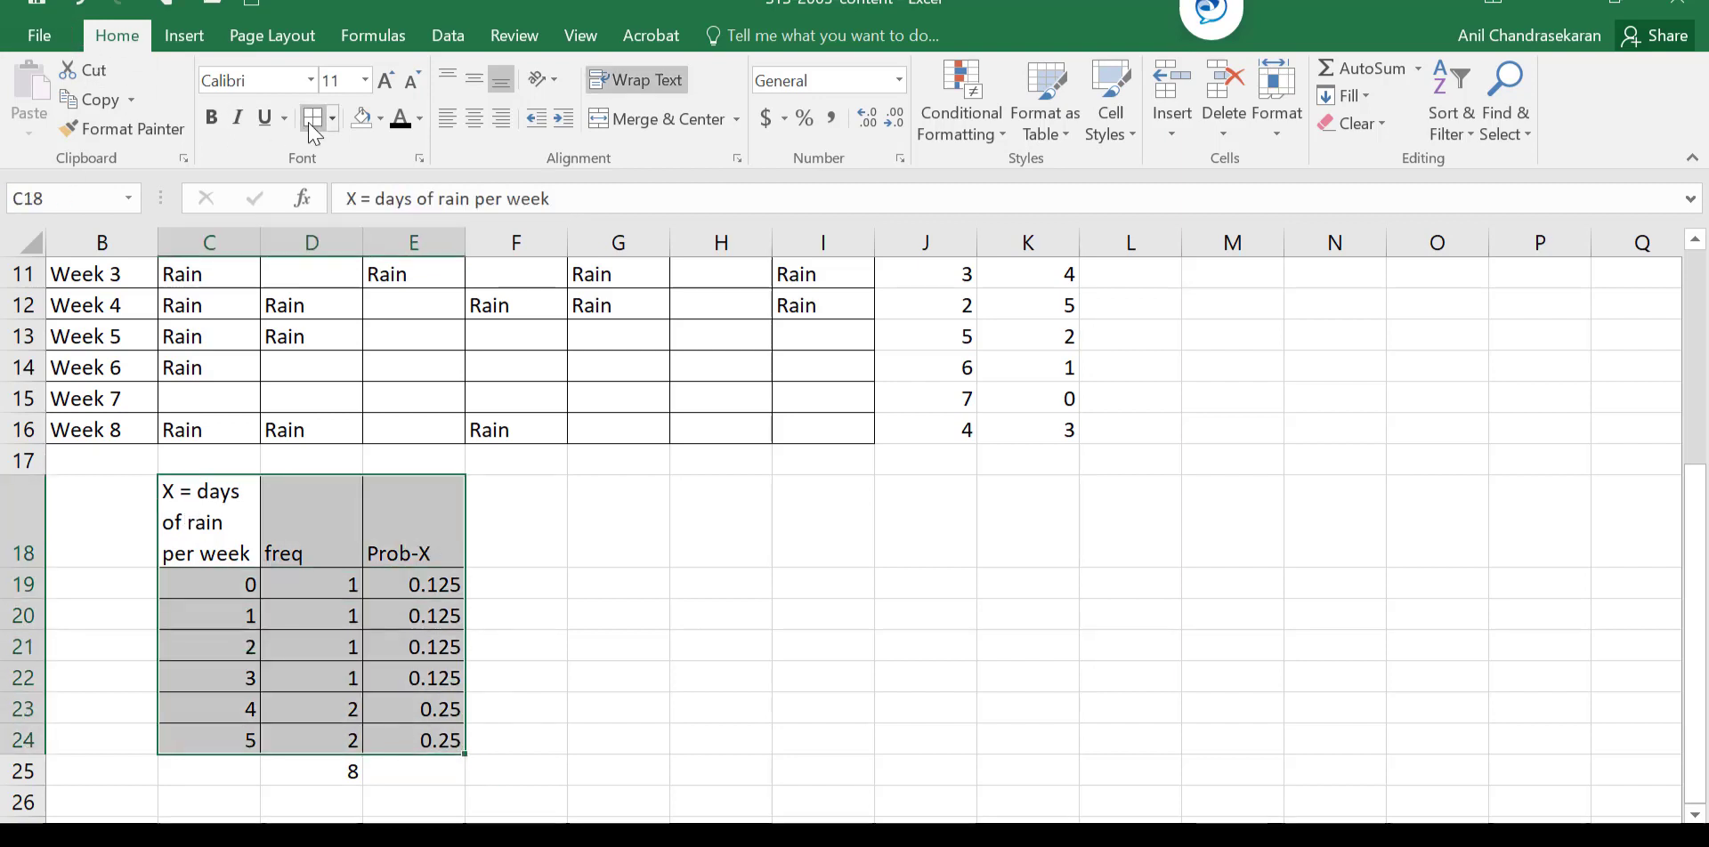